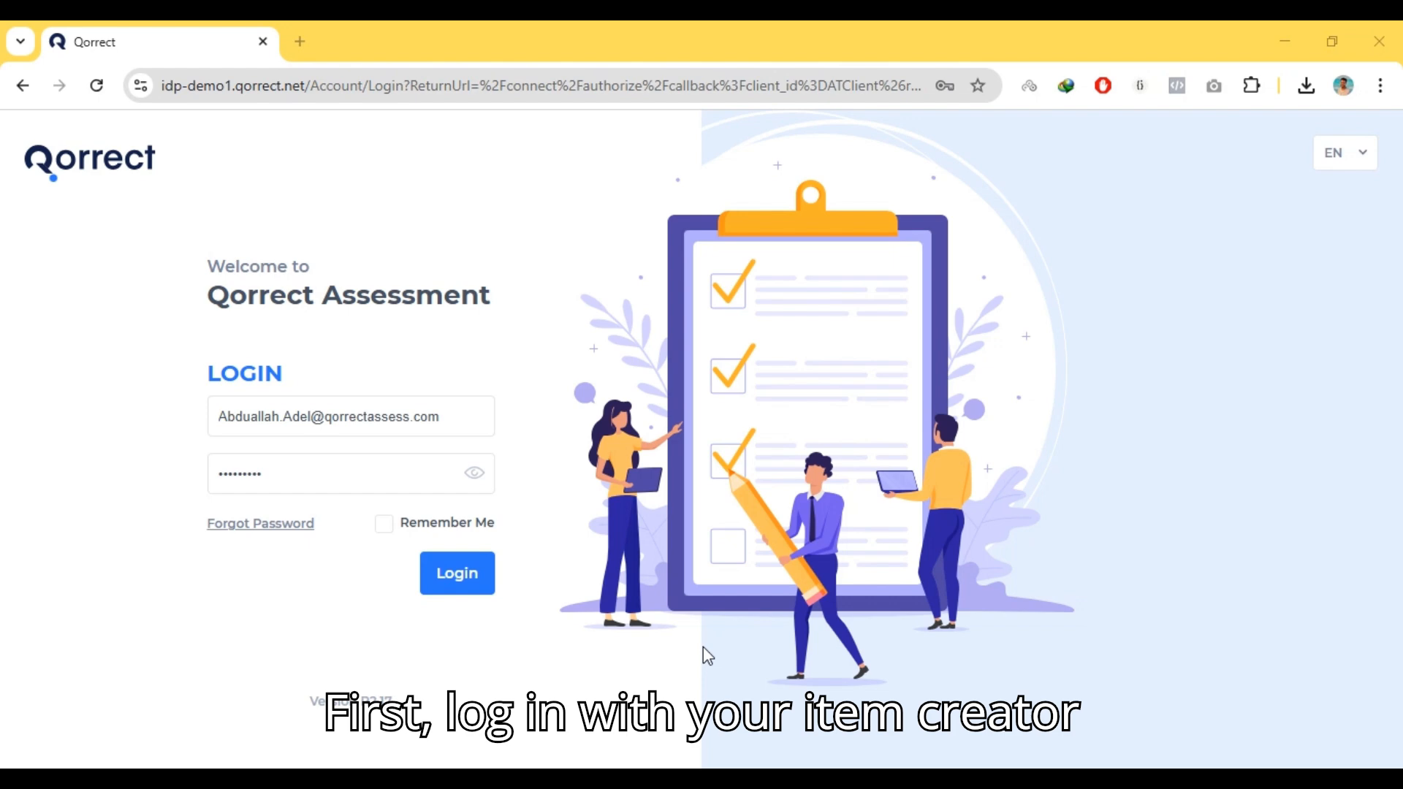
# Log in to the Qorrect assessment platform with the saved account credentials
pyautogui.click(292, 422)
pyautogui.click(471, 577)
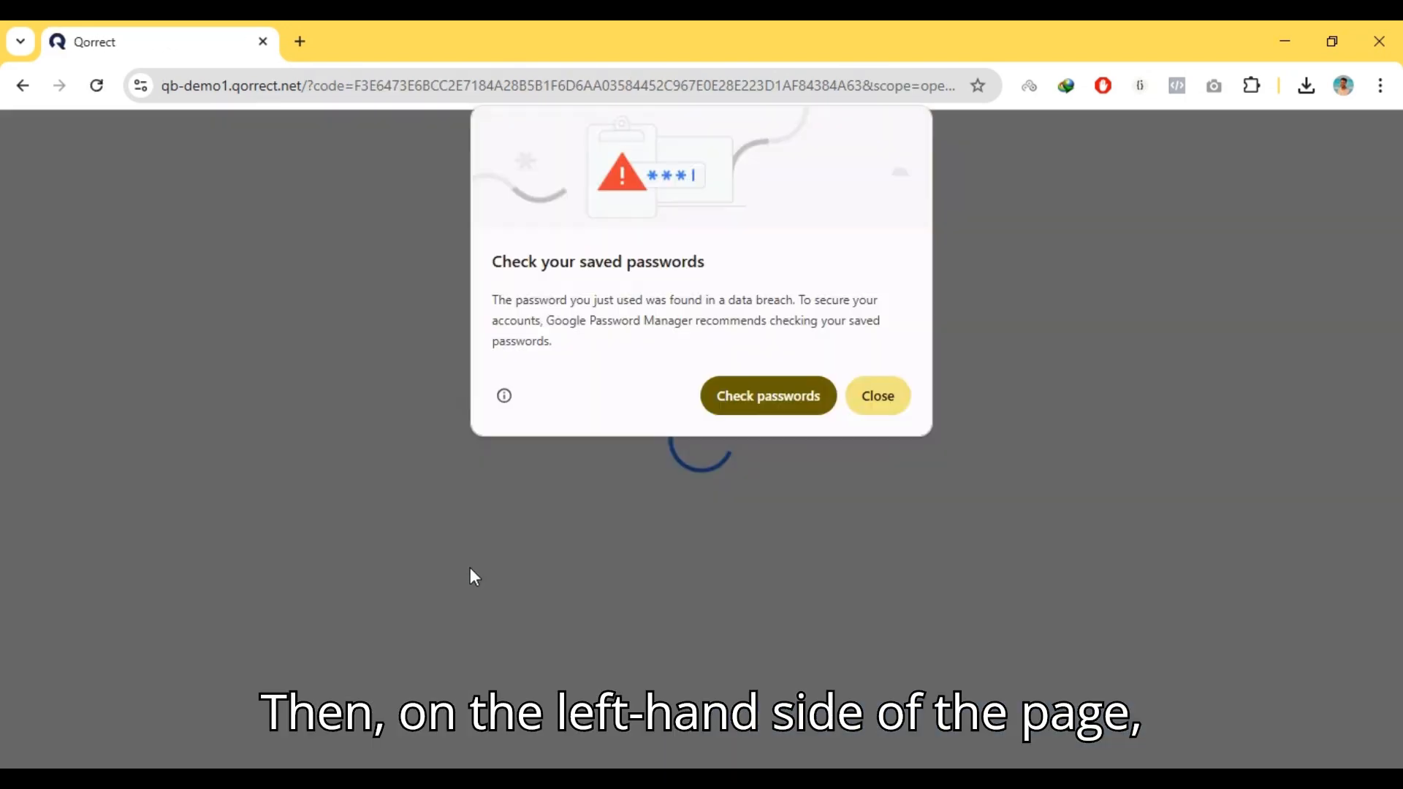
pyautogui.click(878, 397)
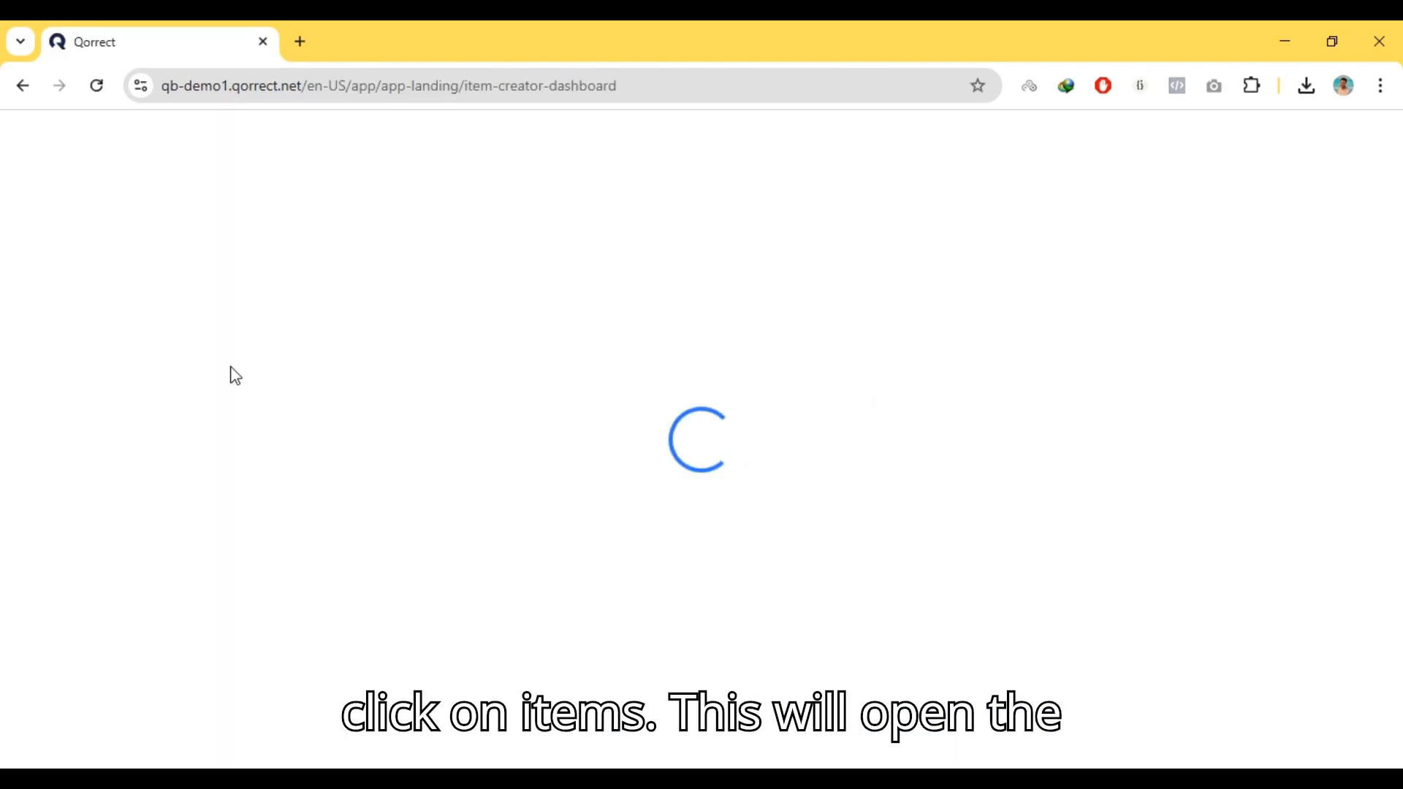
# Open the Items list and choose the computer science (comp124327) module
pyautogui.moveTo(38, 230)
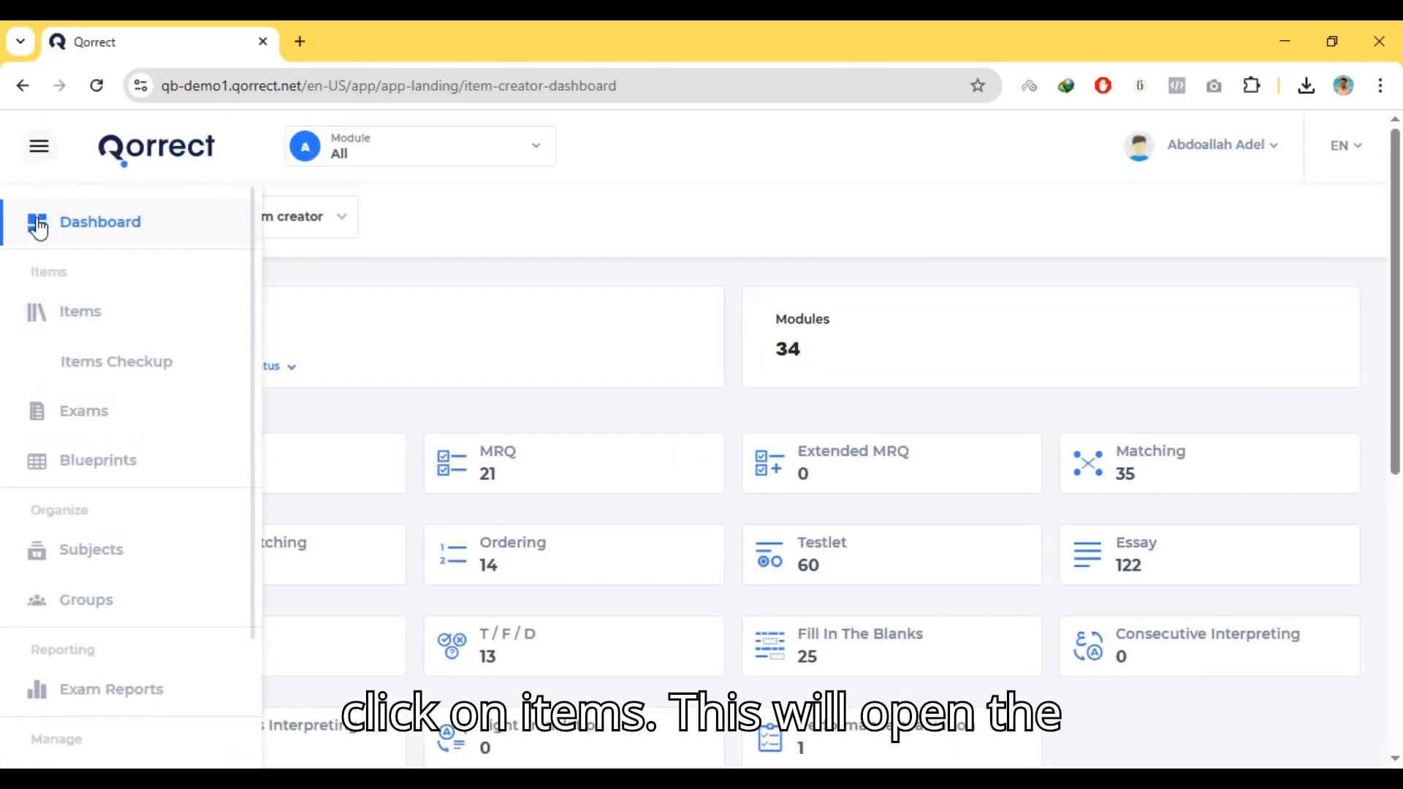
pyautogui.click(77, 314)
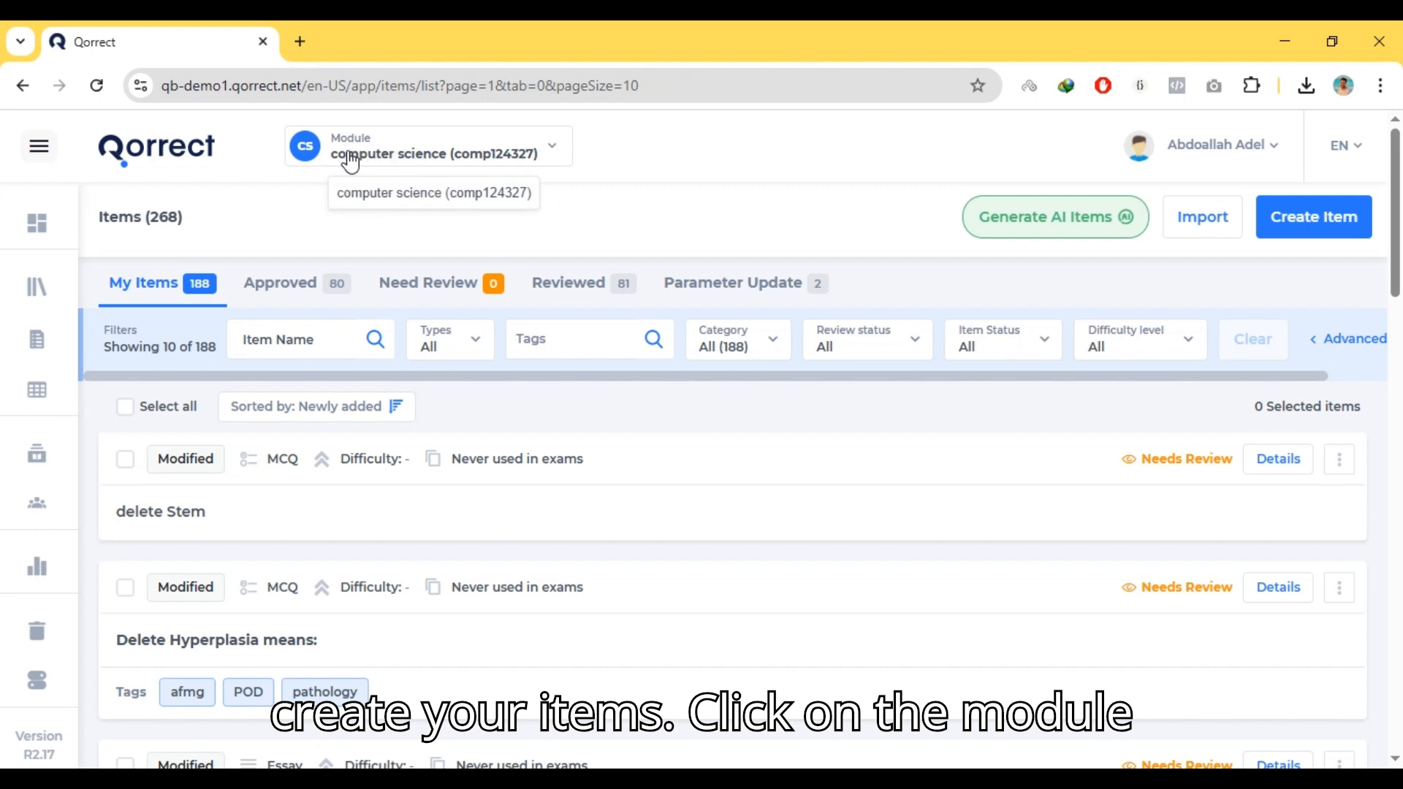
pyautogui.click(411, 157)
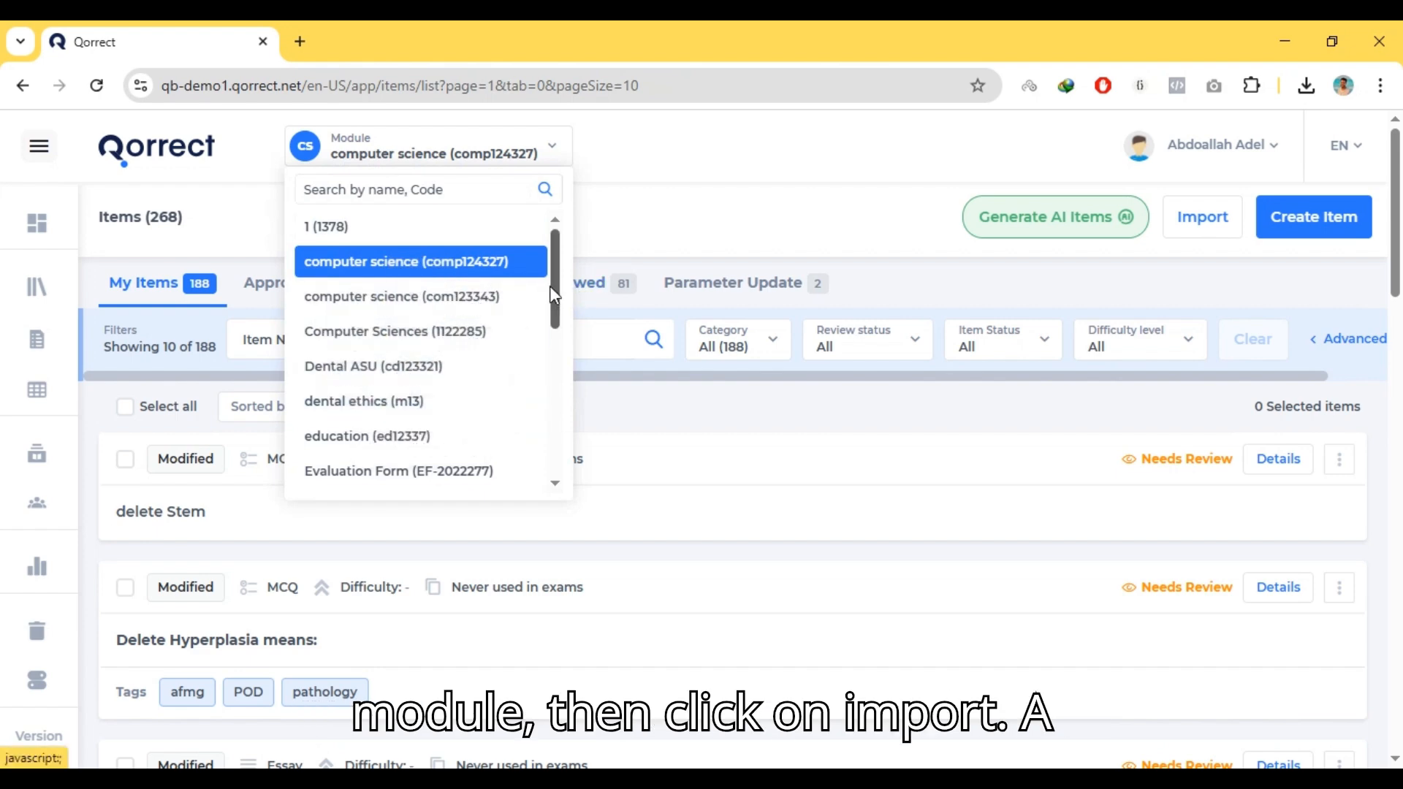
pyautogui.click(502, 265)
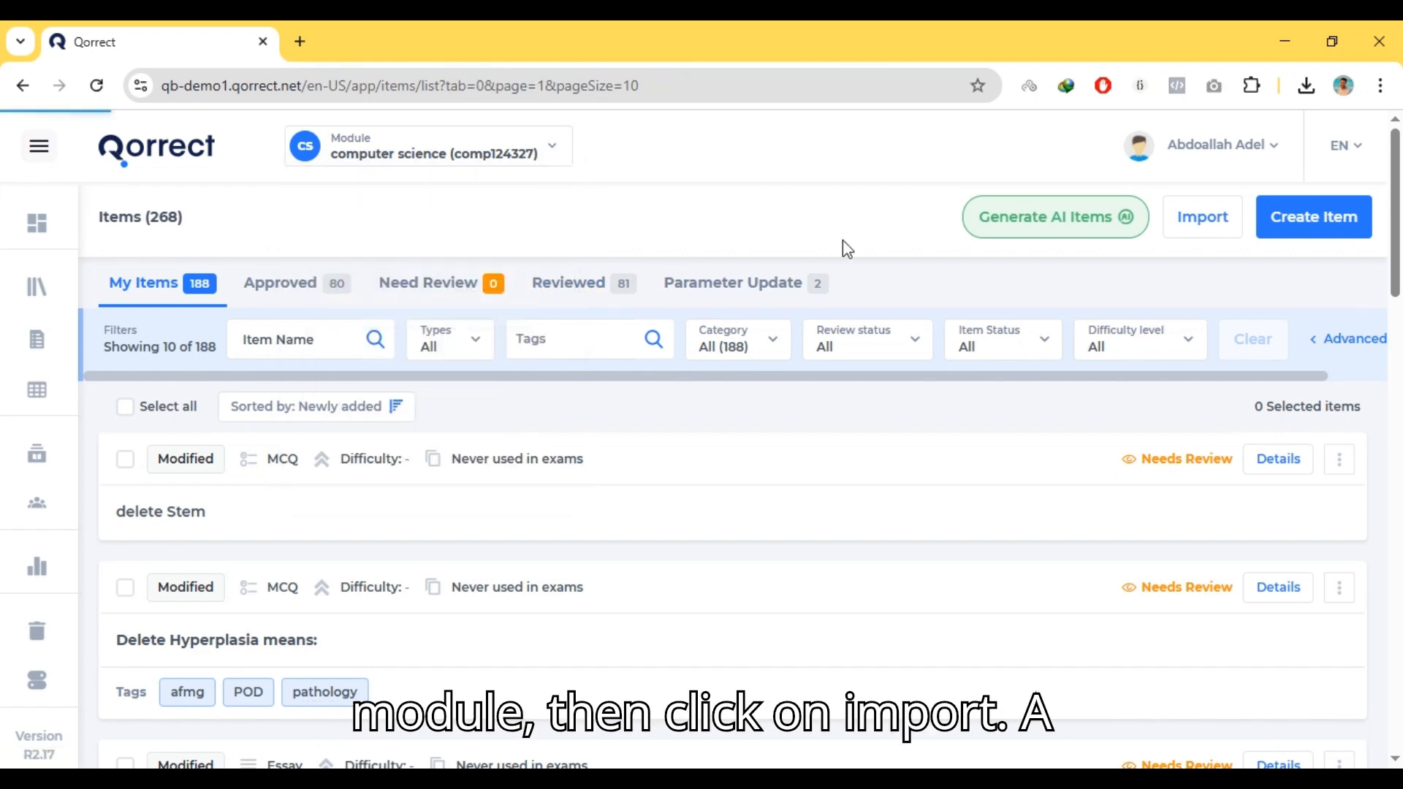
# Open the item import dialog's template downloads and view both the Excel and Word template options
pyautogui.click(1202, 219)
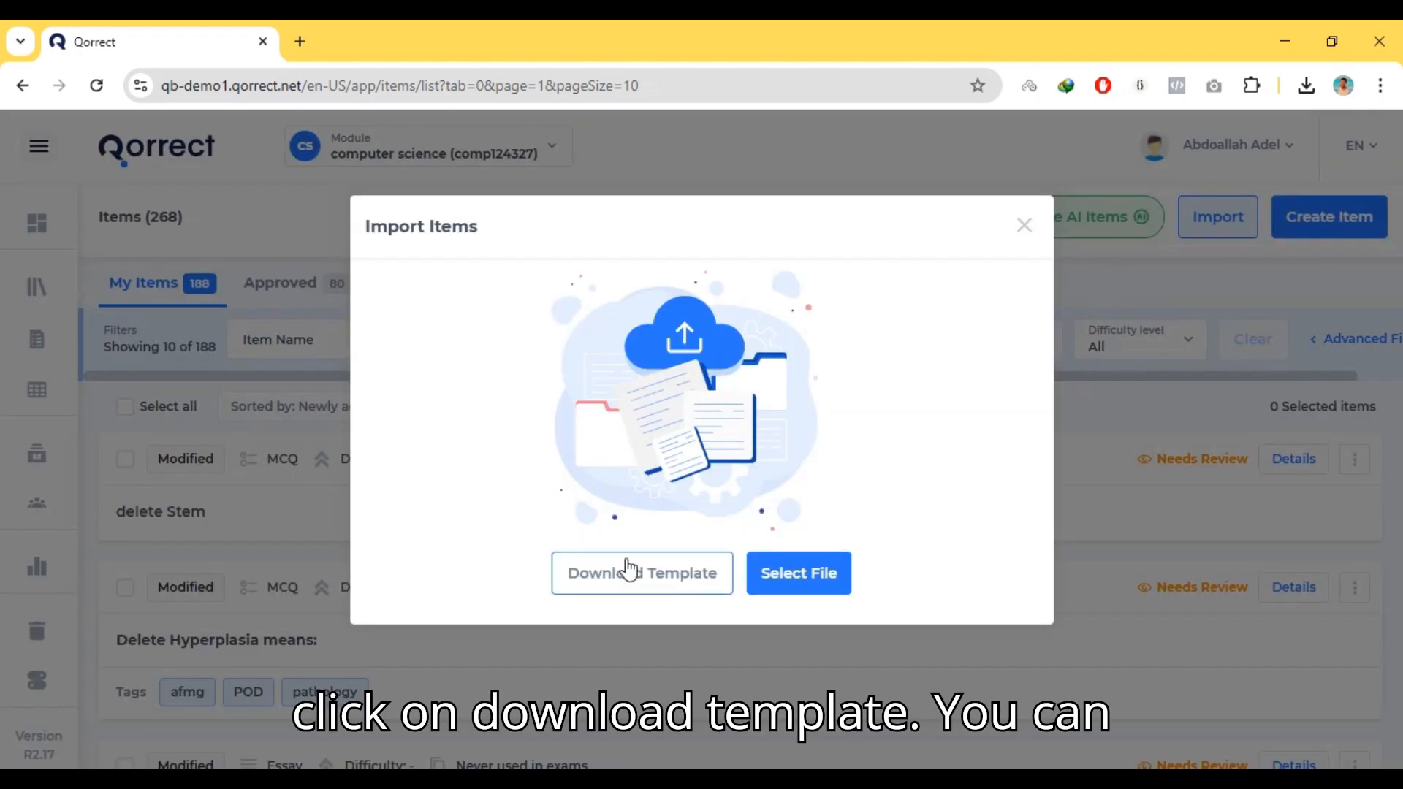
pyautogui.click(636, 585)
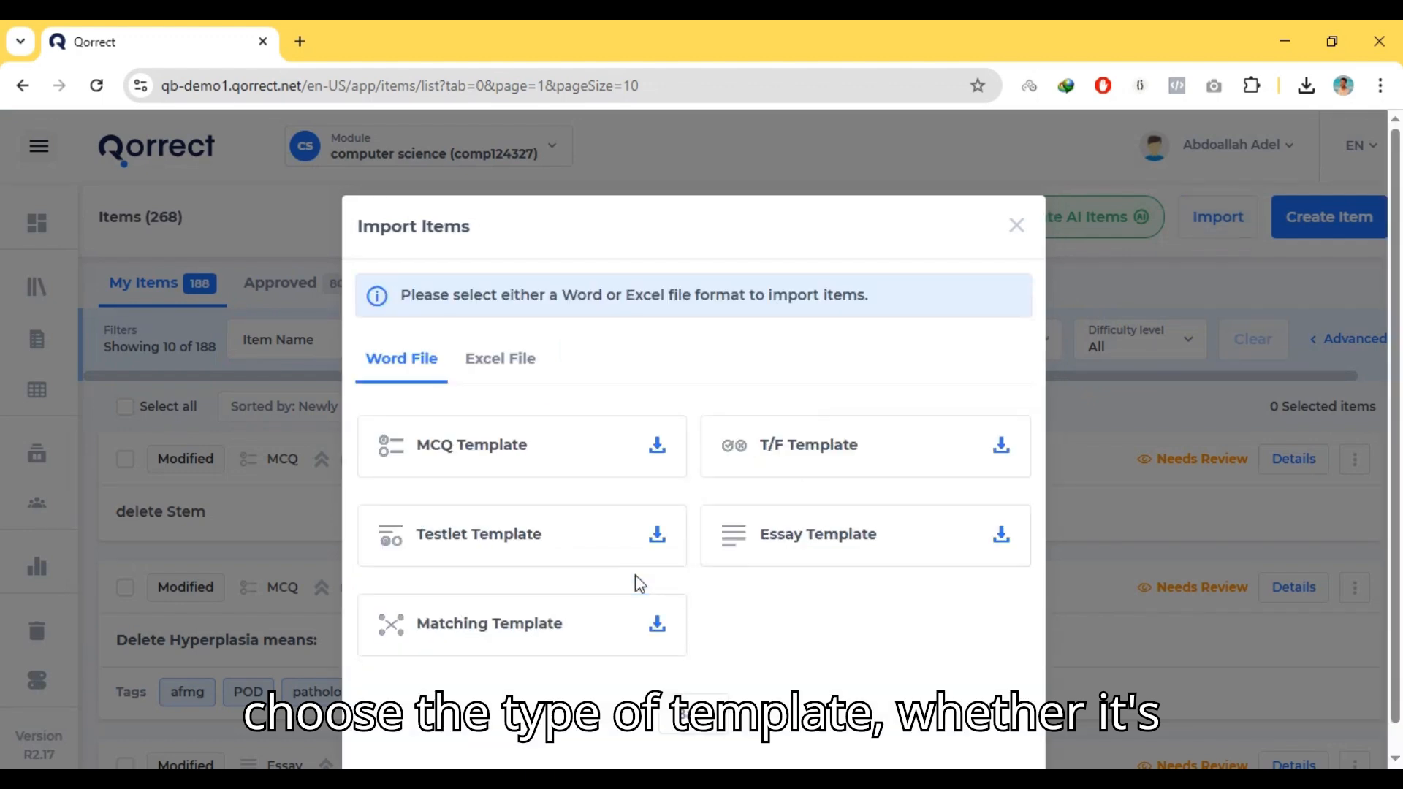
pyautogui.click(493, 372)
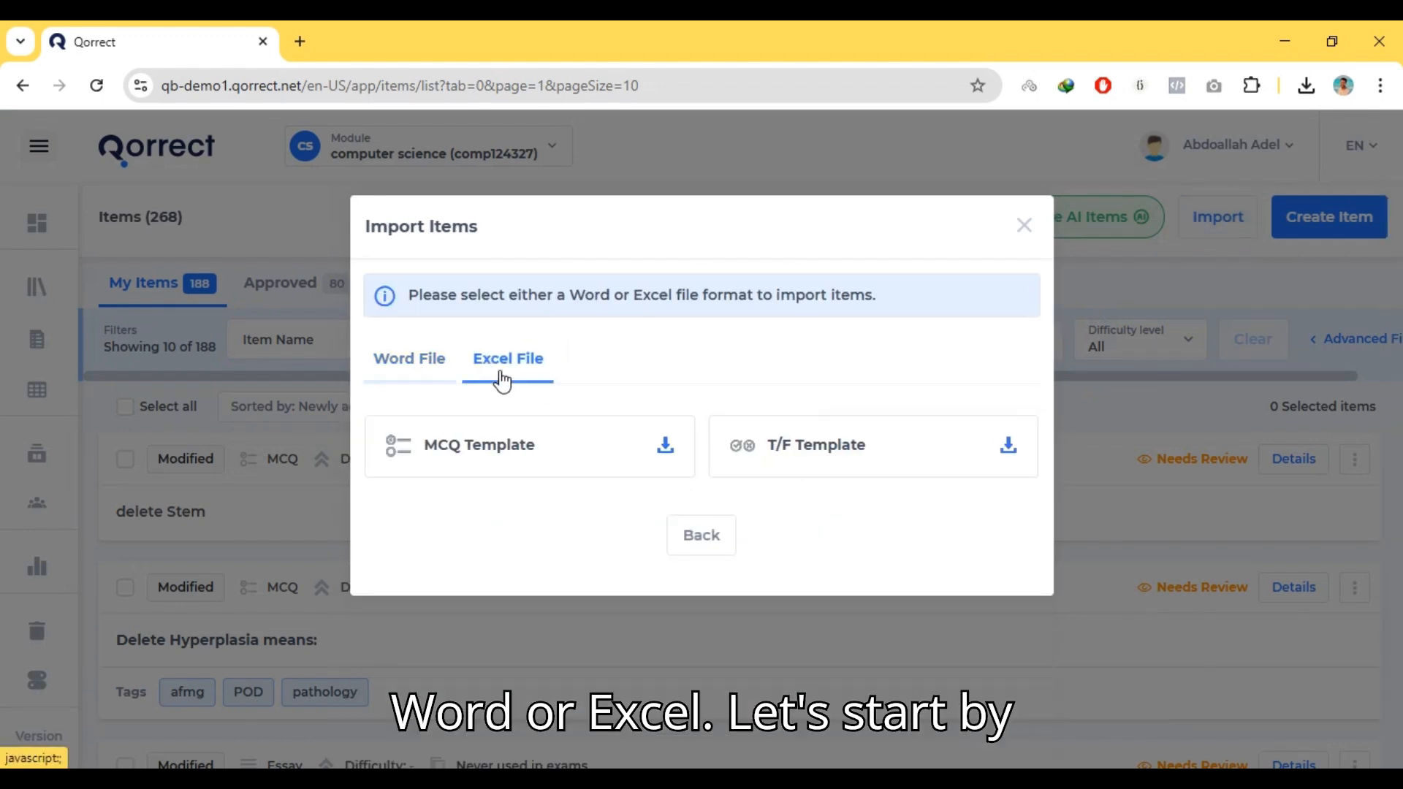
pyautogui.click(413, 367)
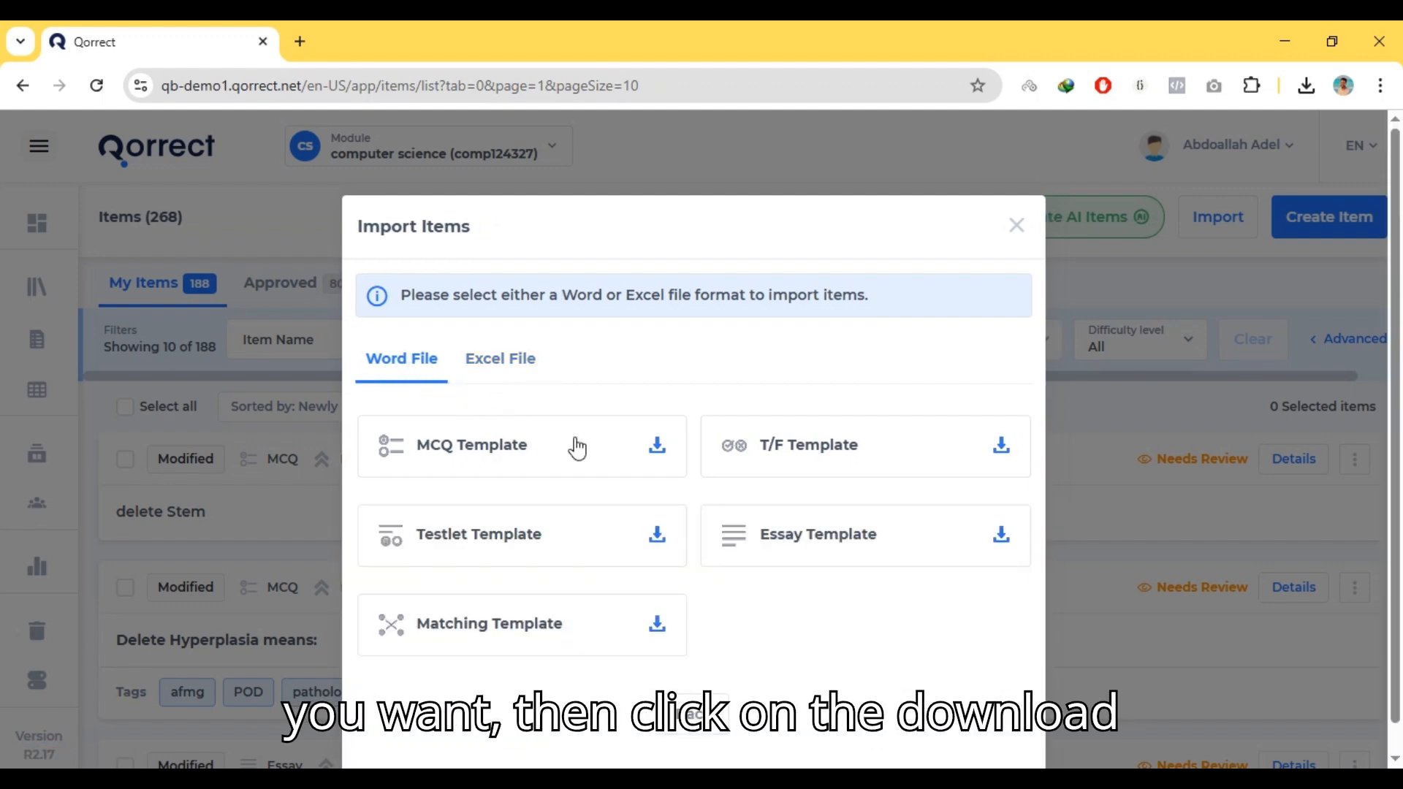
# Download the Word MCQ Template, open the downloaded file and enable editing
pyautogui.click(622, 460)
pyautogui.moveTo(1099, 152)
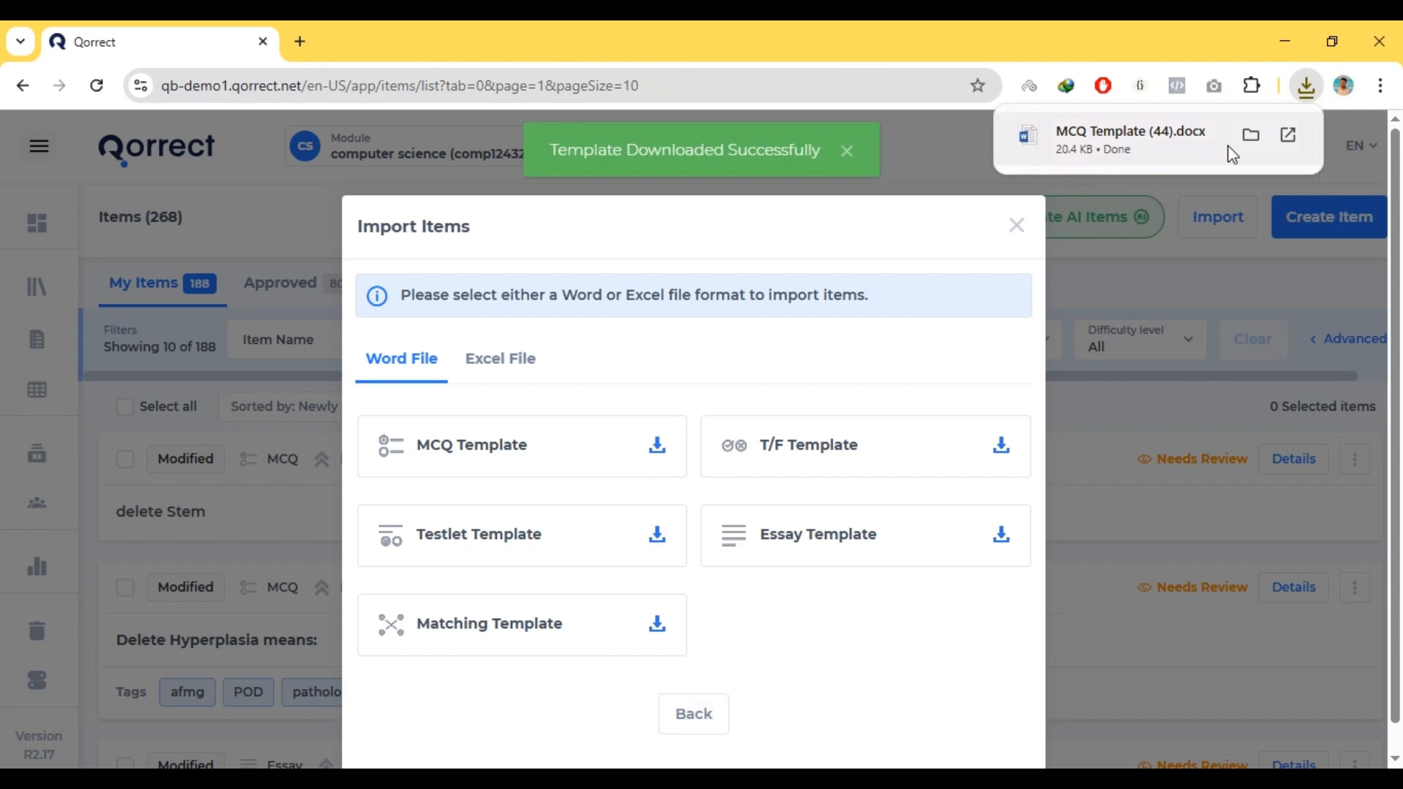
pyautogui.click(1147, 141)
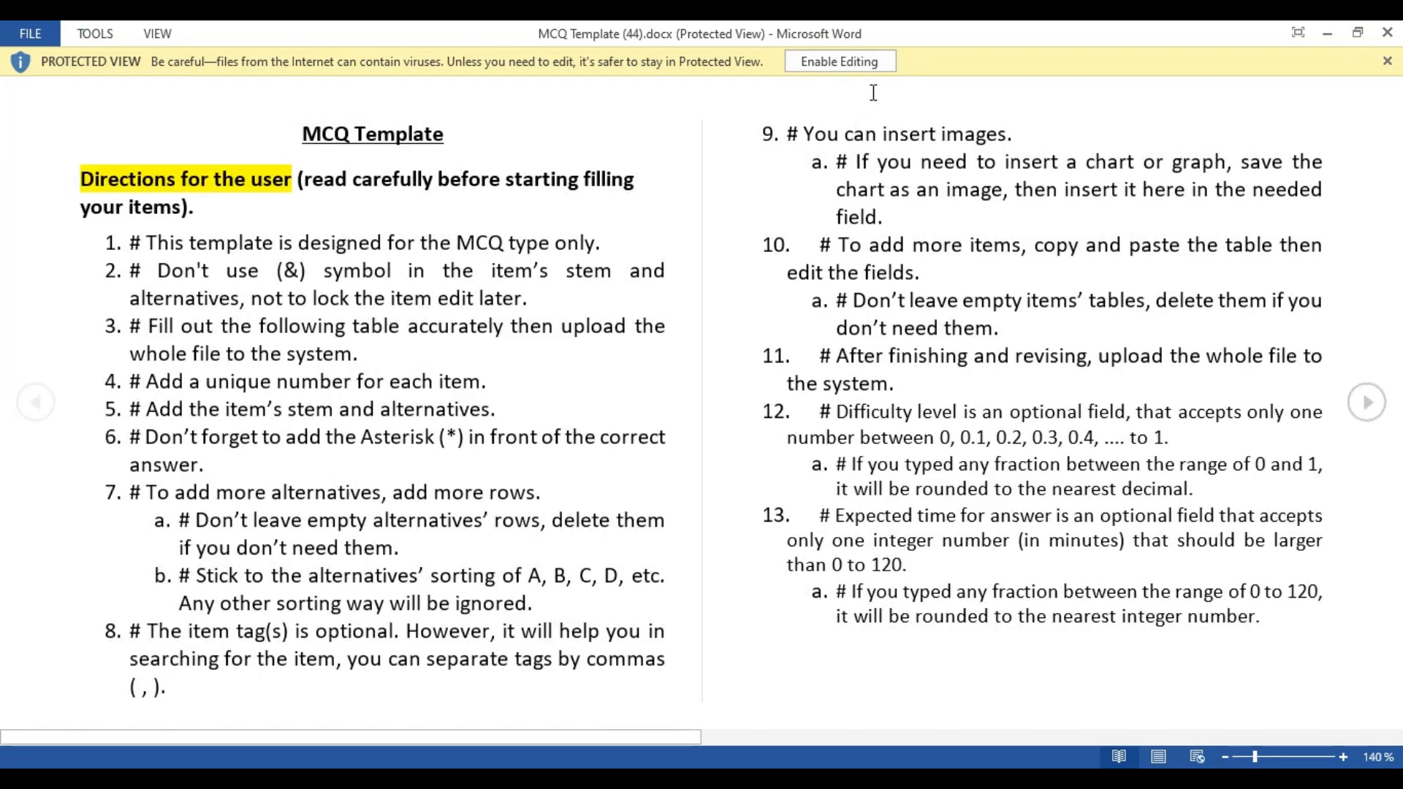
pyautogui.click(840, 62)
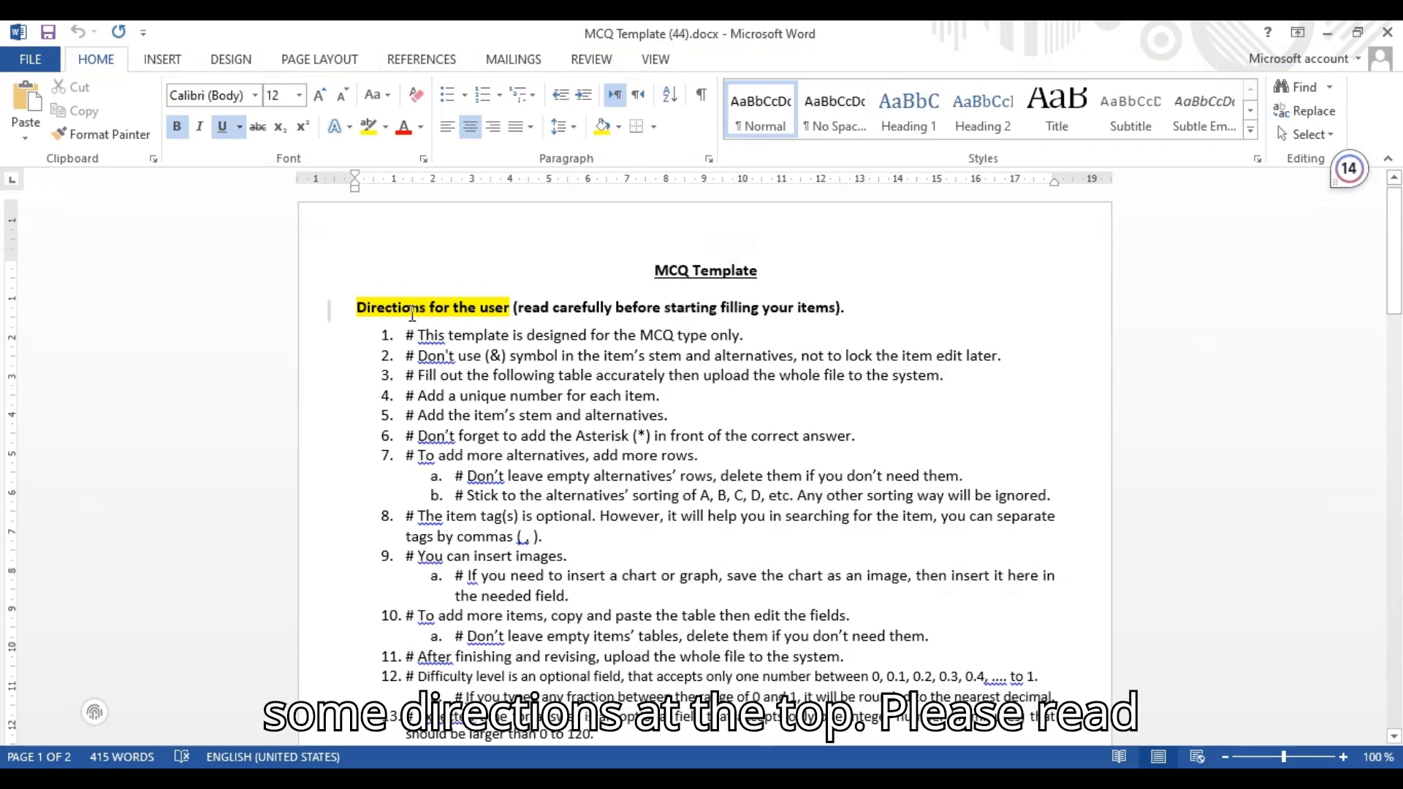
# Review the template's directions and the fields of the item table
pyautogui.moveTo(419, 333); pyautogui.dragTo(1069, 491)
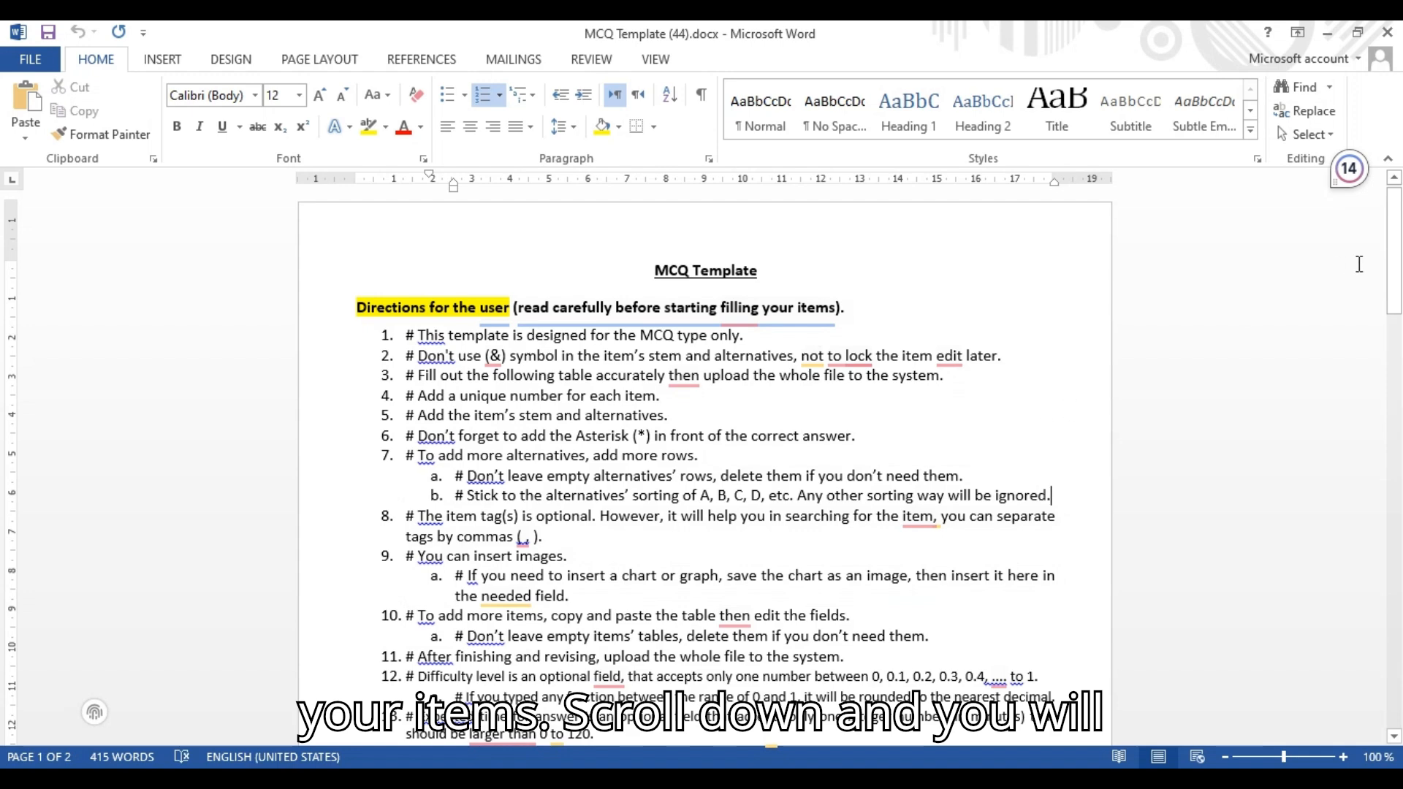
pyautogui.moveTo(1396, 245); pyautogui.dragTo(1398, 380)
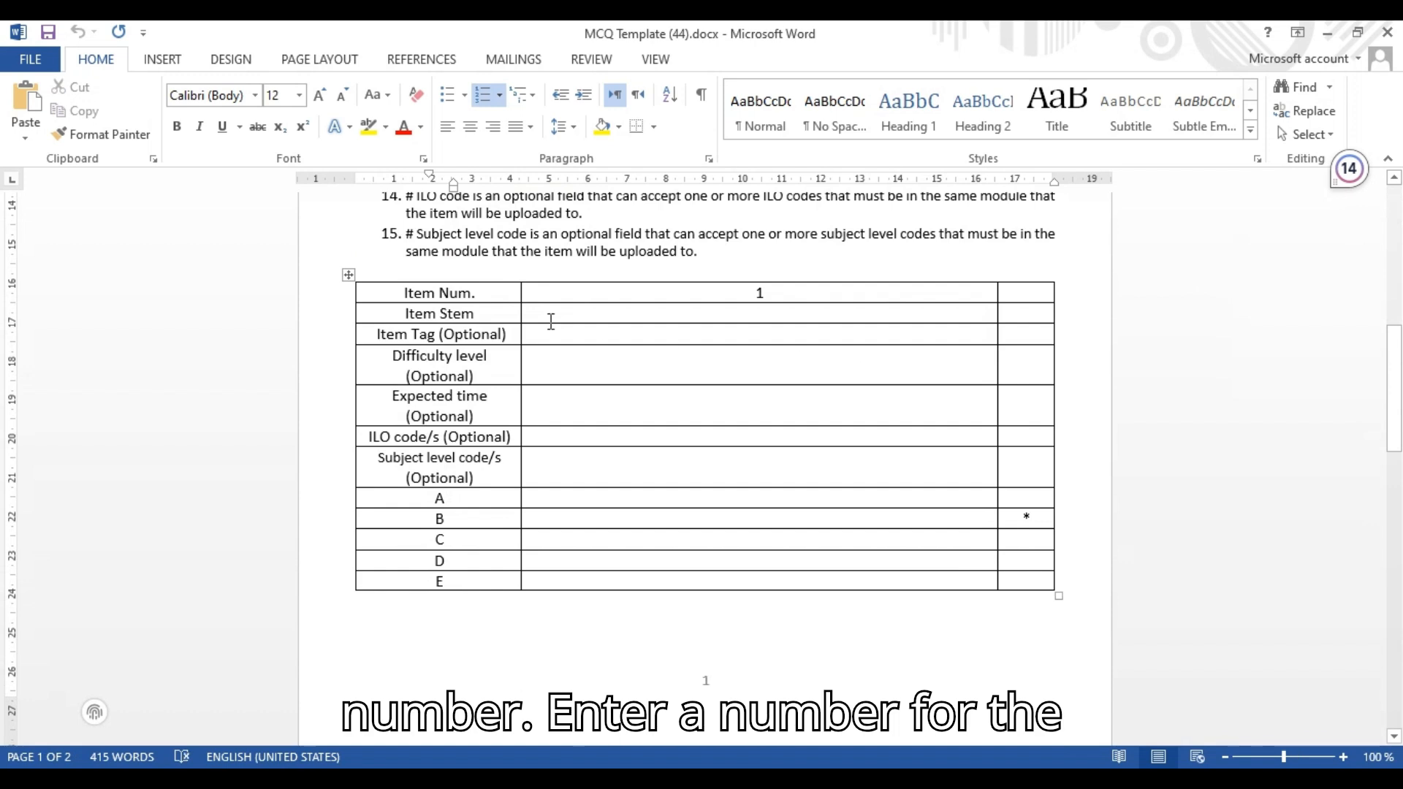
pyautogui.click(683, 291)
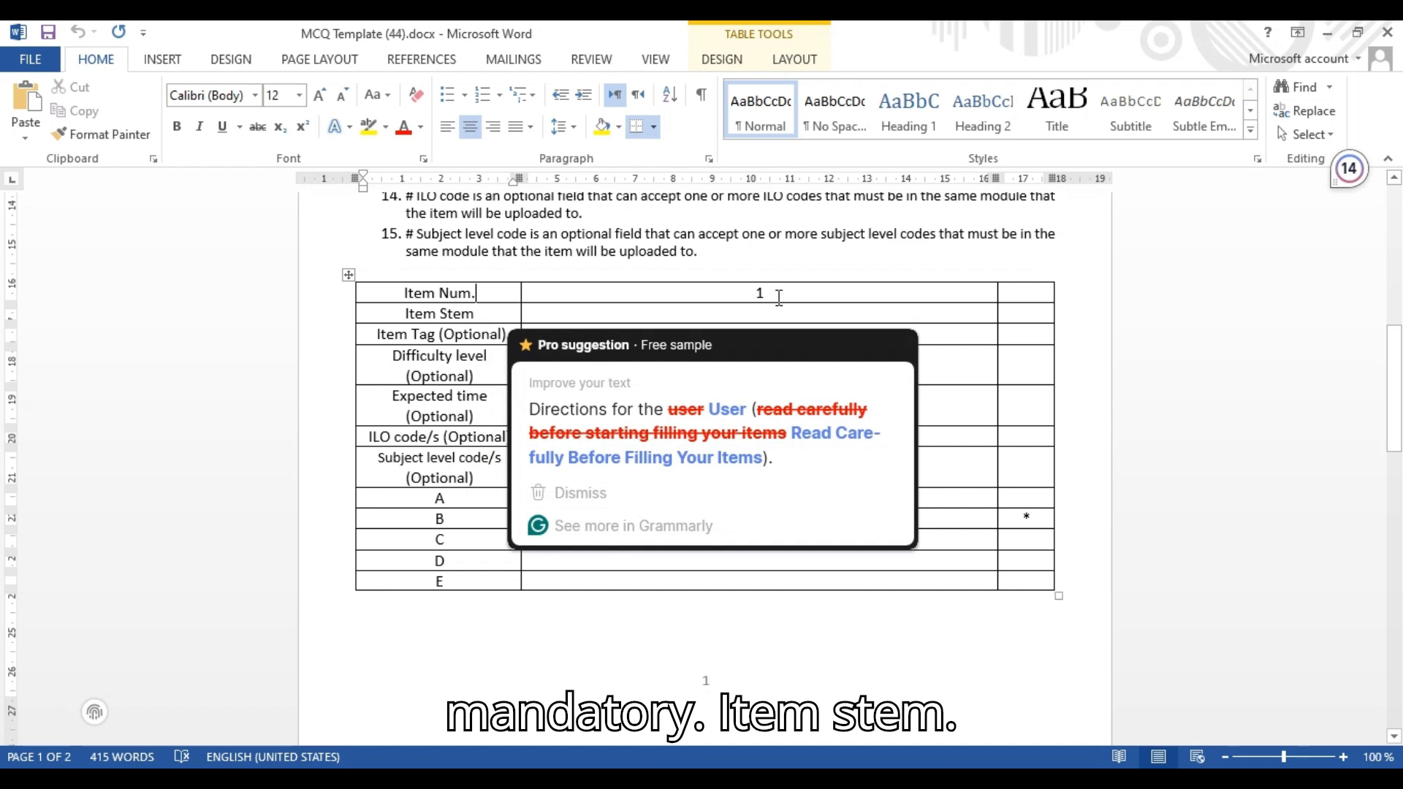
pyautogui.click(765, 293)
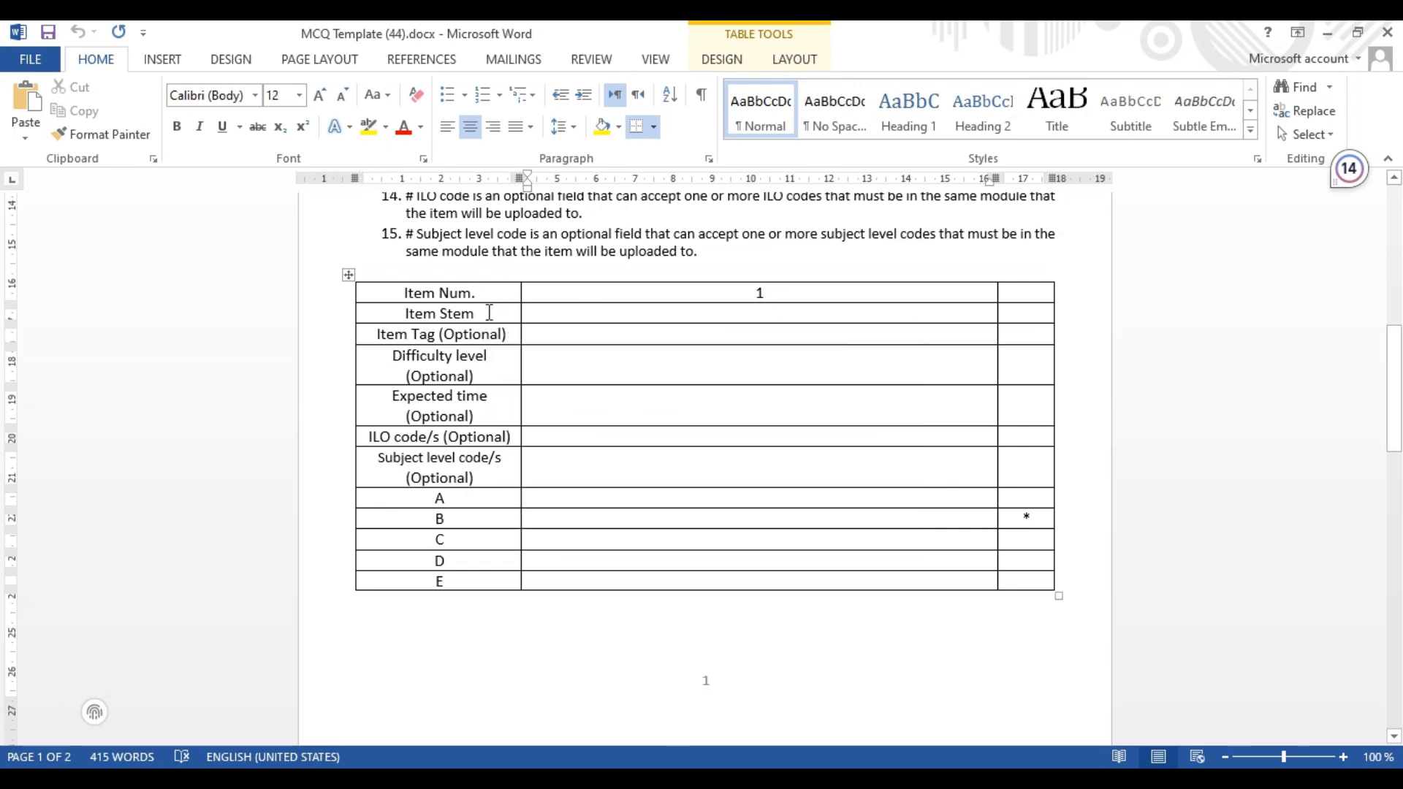
pyautogui.click(643, 312)
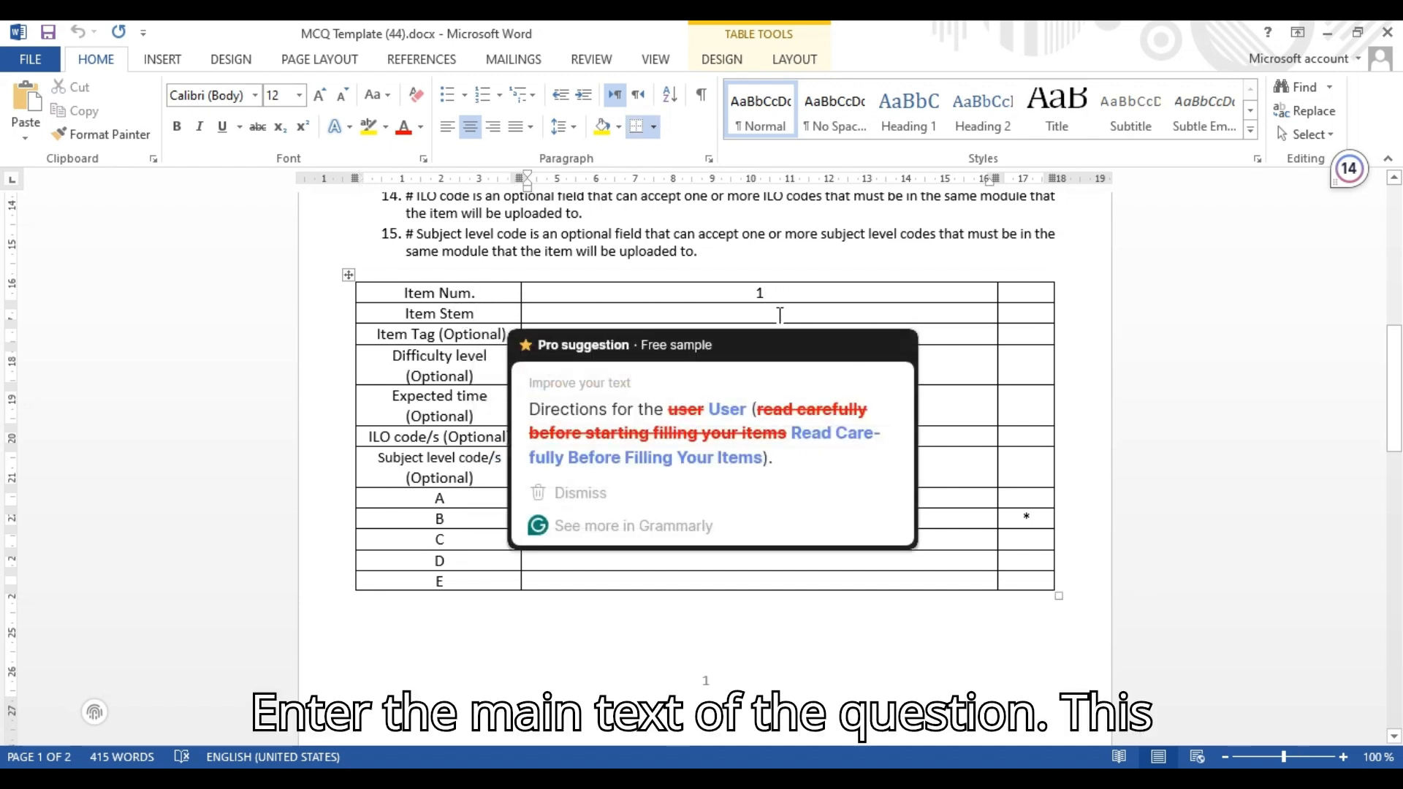
pyautogui.click(924, 779)
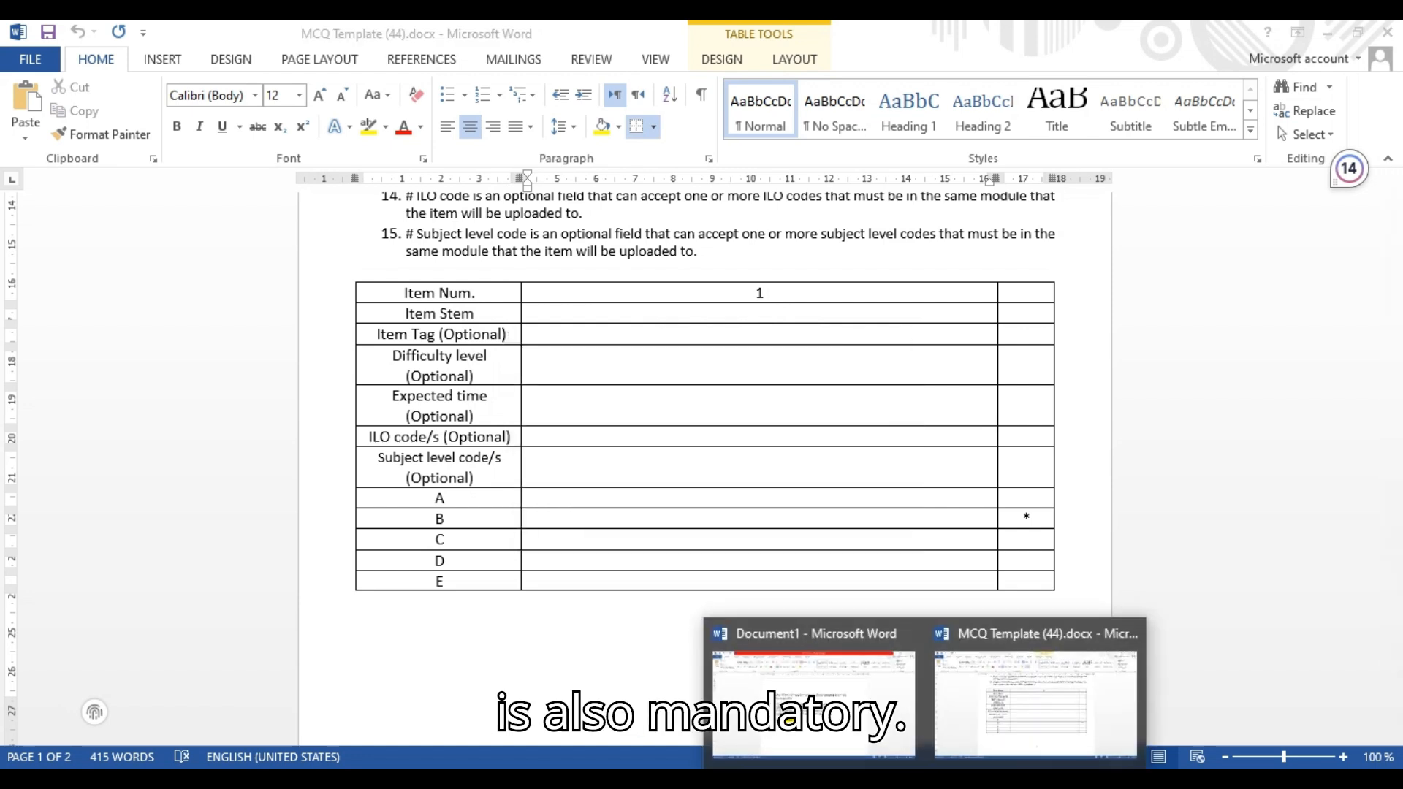
# Copy the question text from Document1 and paste it into the template's Item Stem cell
pyautogui.click(870, 707)
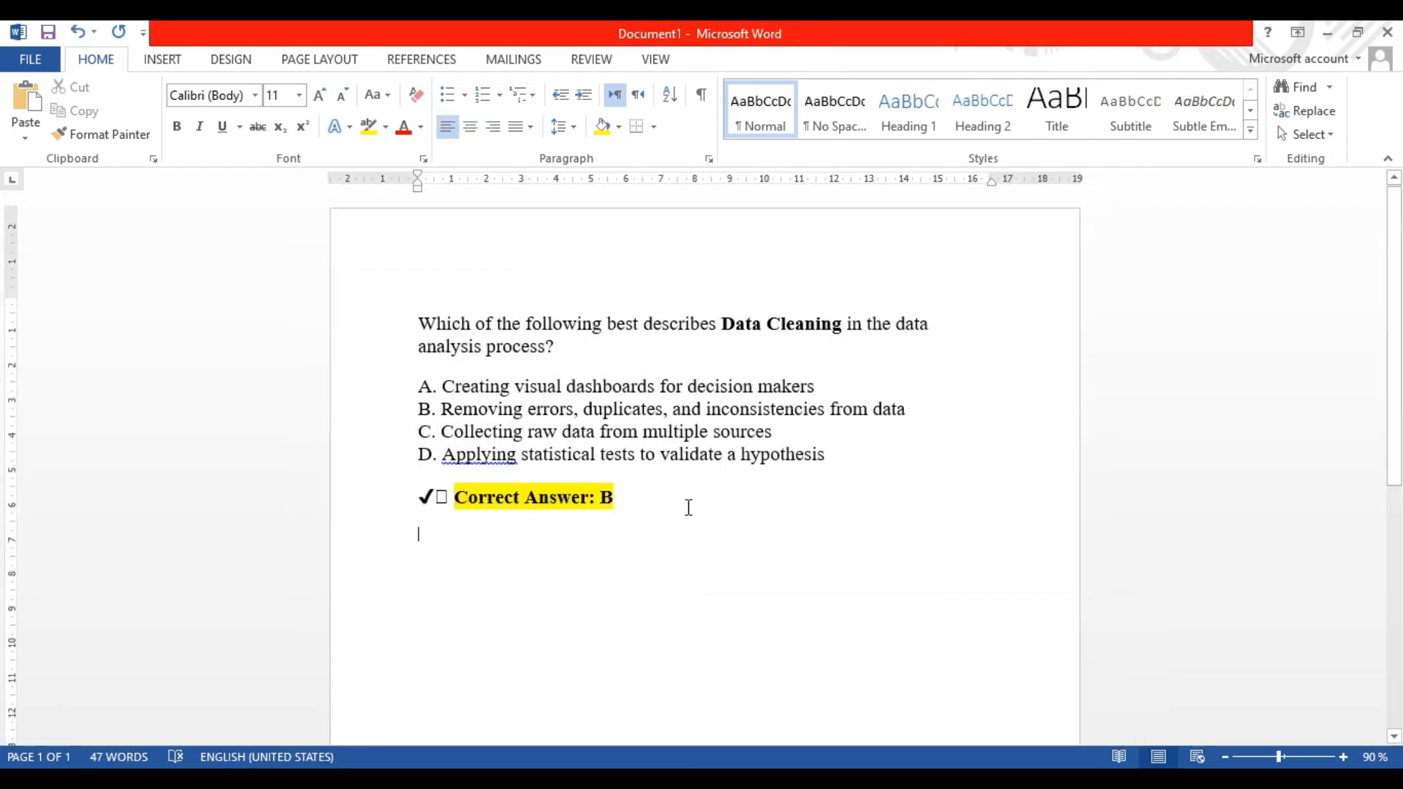
pyautogui.tripleClick(413, 319)
pyautogui.hotkey('ctrl', 'c')
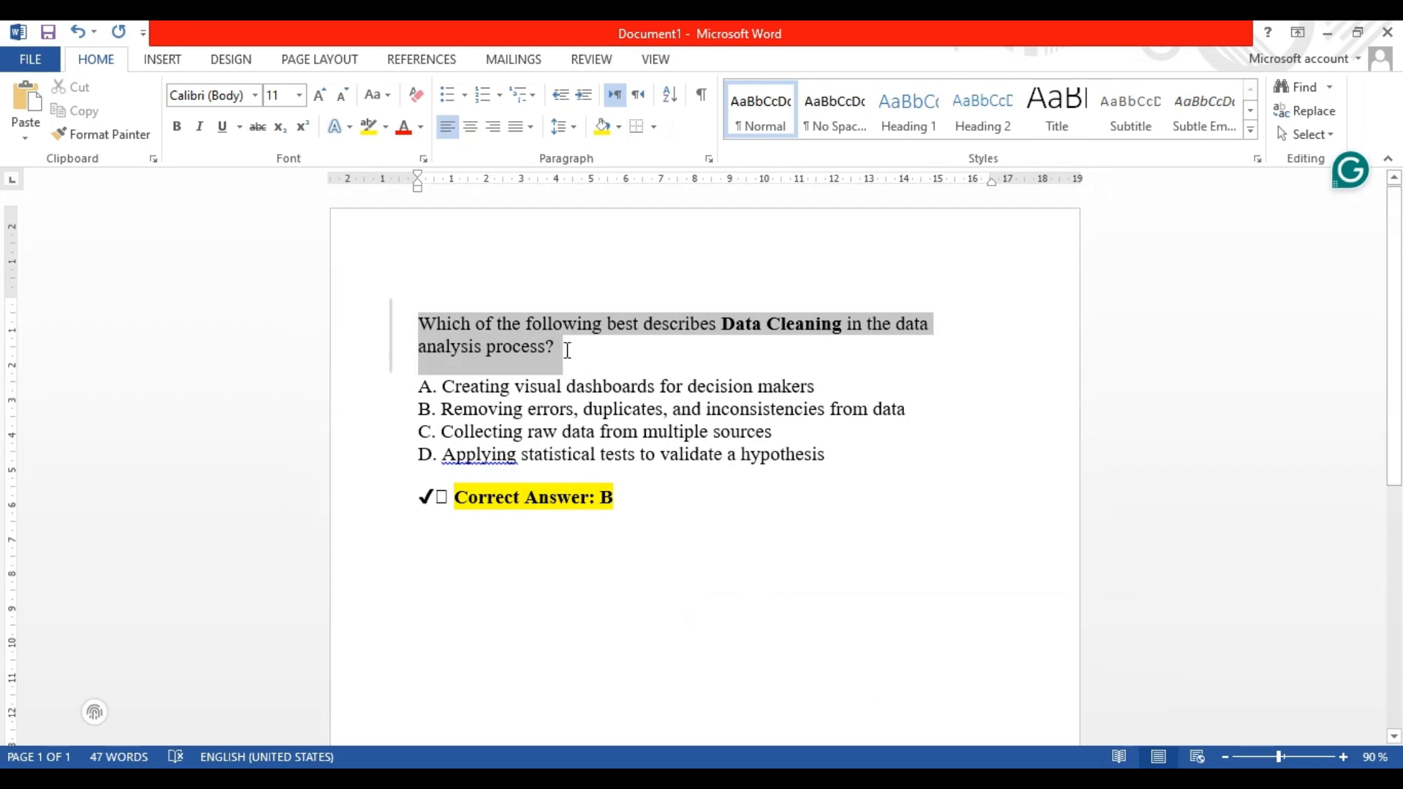
pyautogui.click(924, 779)
pyautogui.click(965, 720)
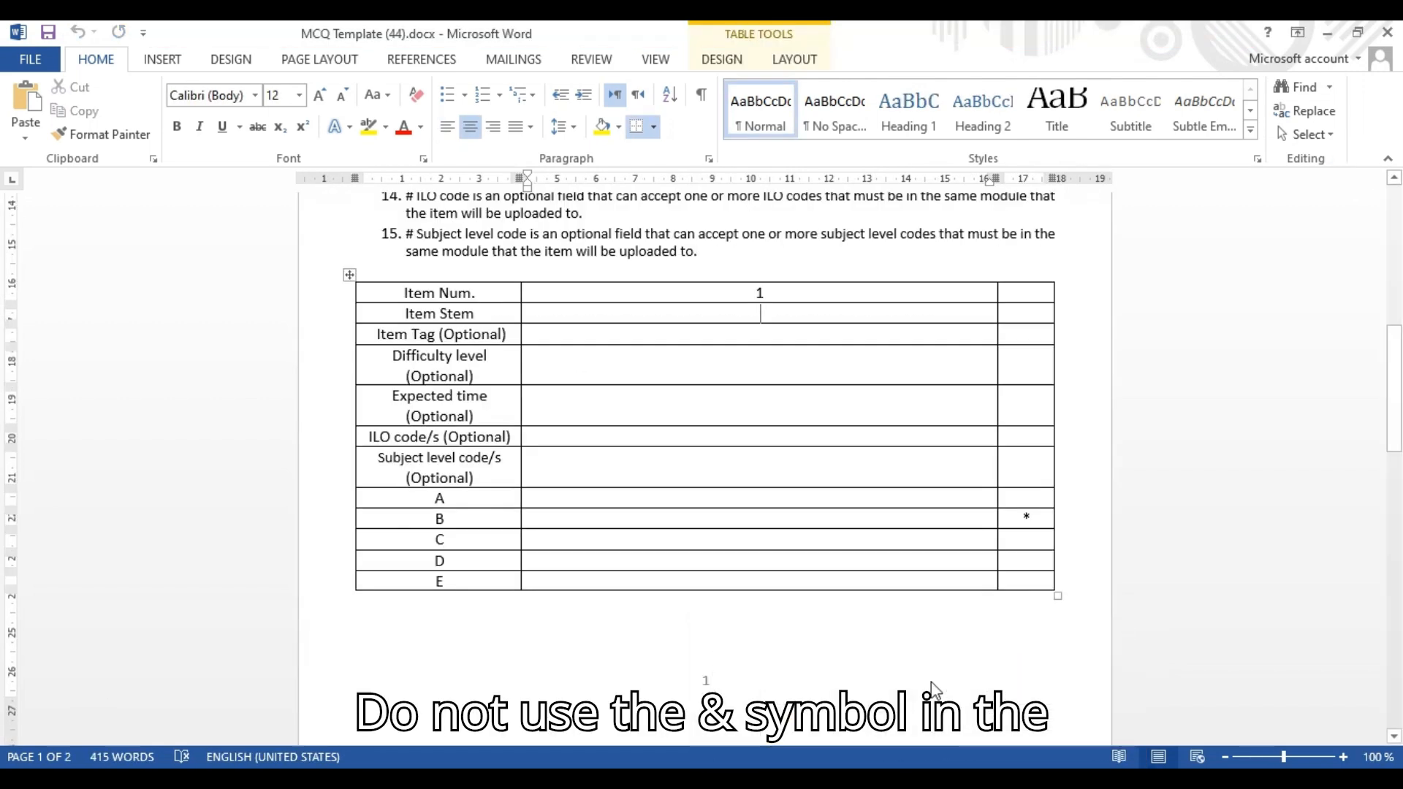
pyautogui.click(765, 315)
pyautogui.hotkey('ctrl', 'v')
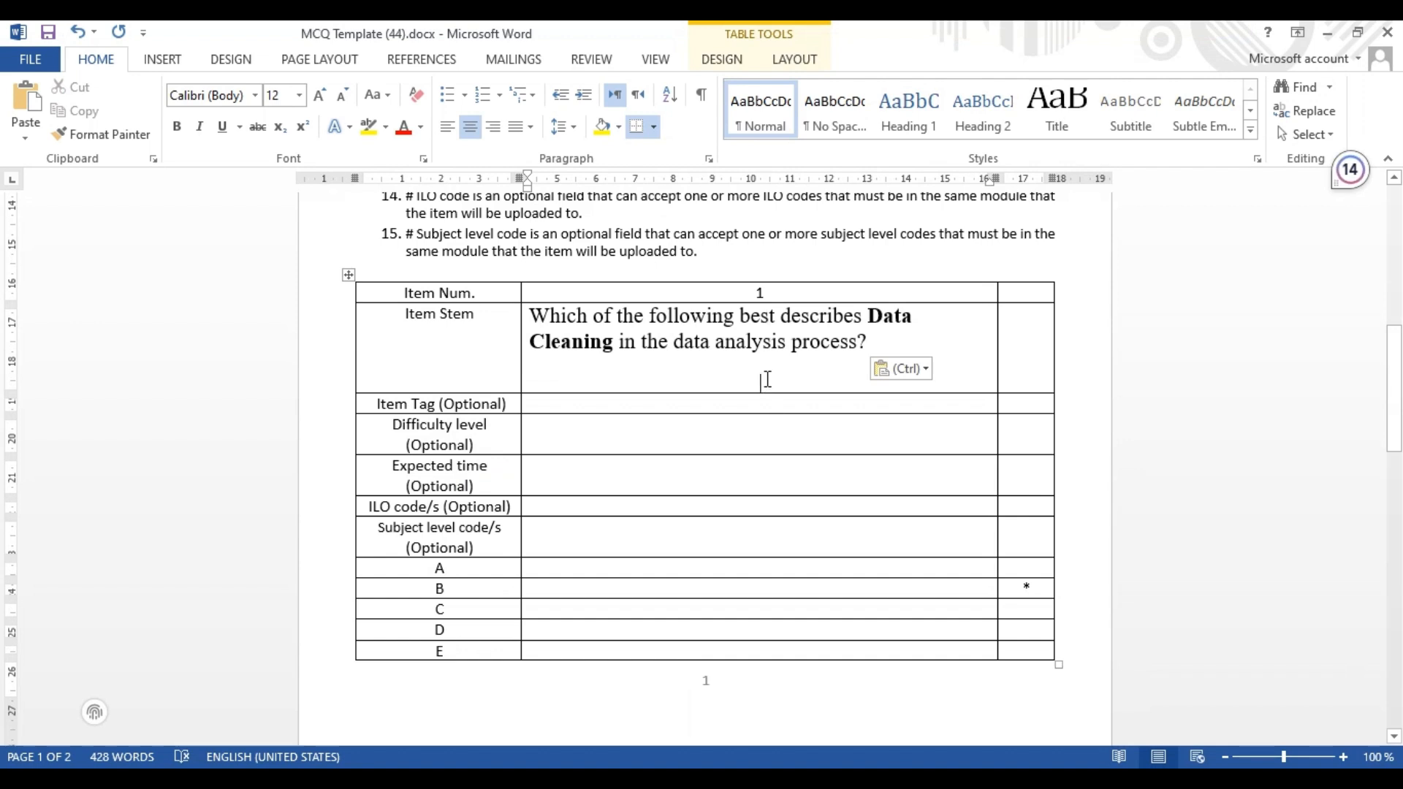
# Try an ampersand in the stem, then delete it together with the extra blank line
pyautogui.write('&')
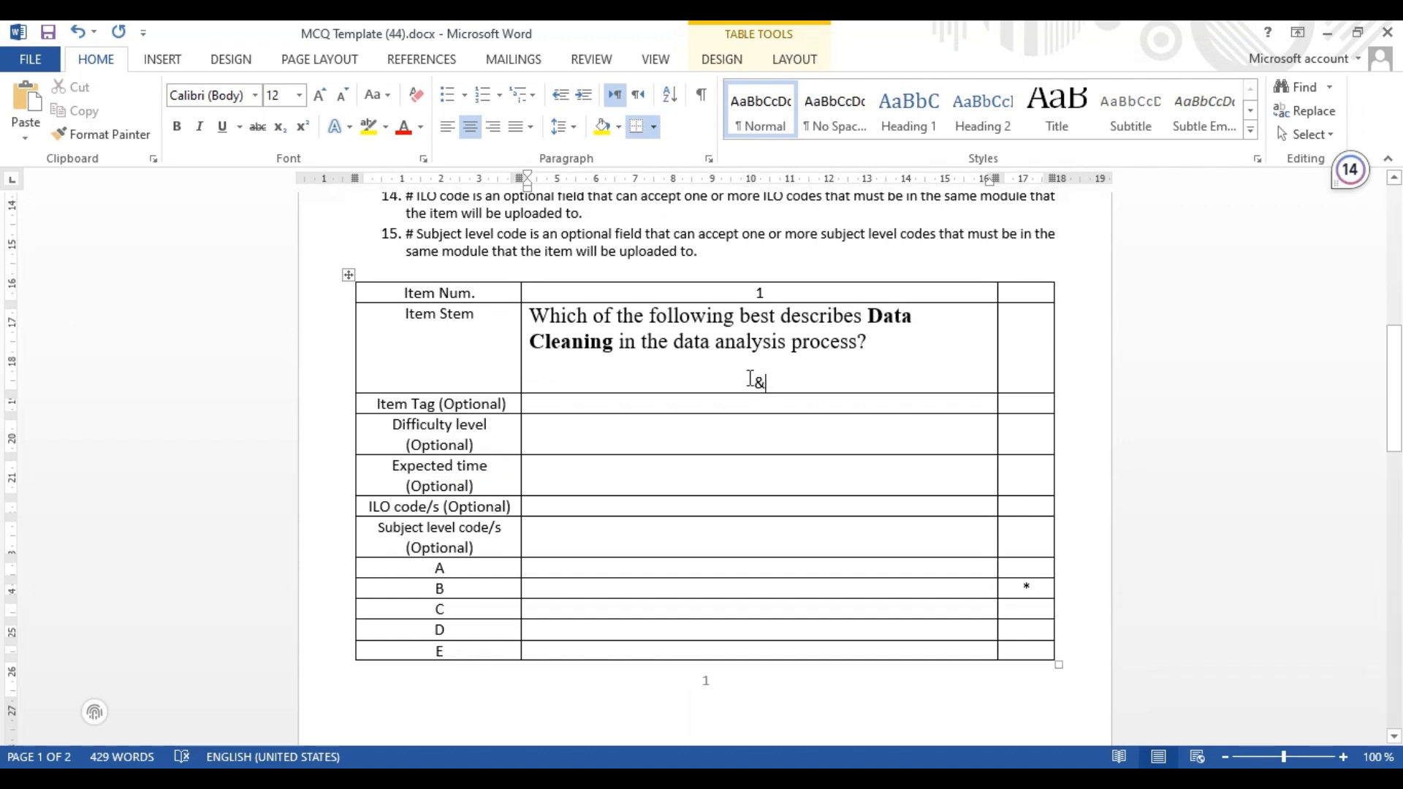
pyautogui.press('BackSpace')
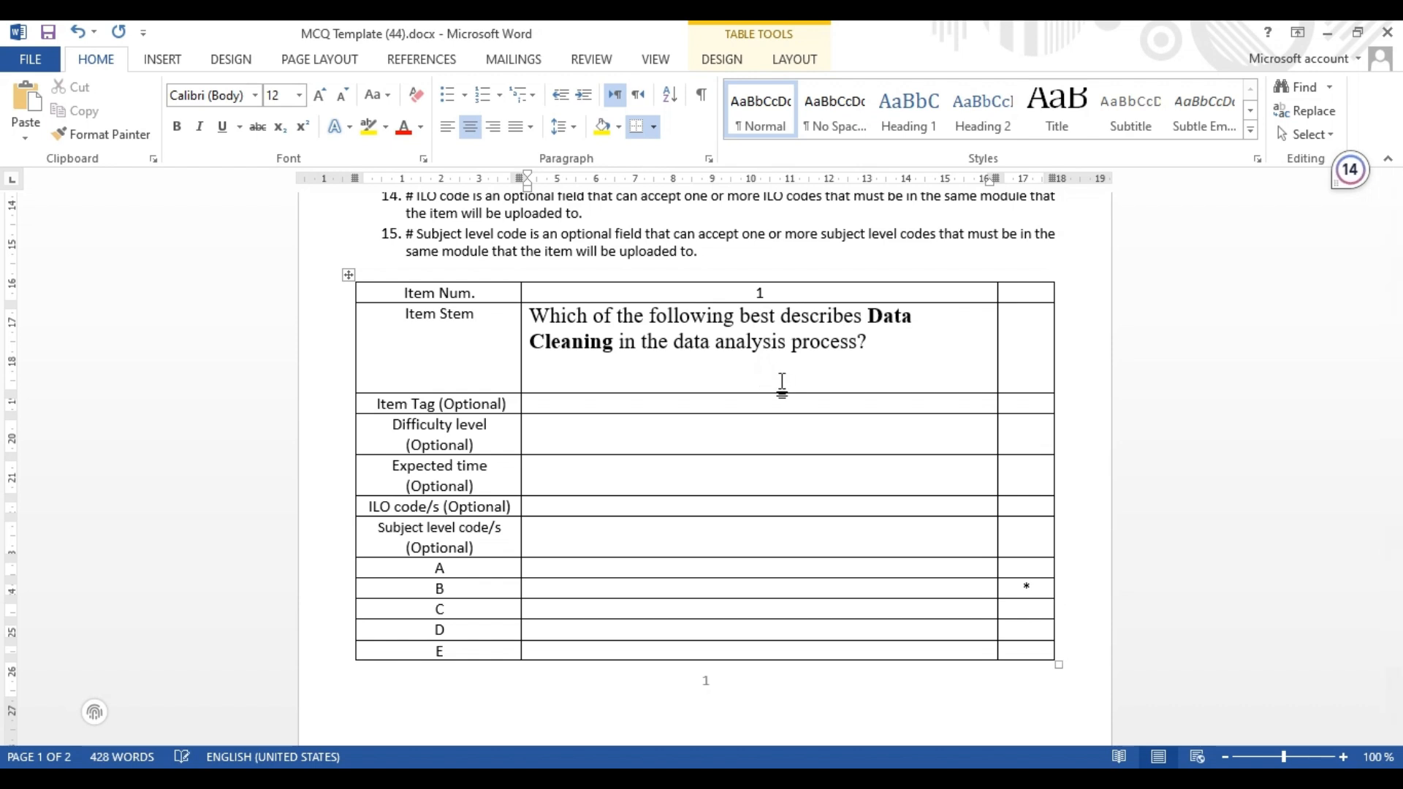
pyautogui.press('BackSpace')
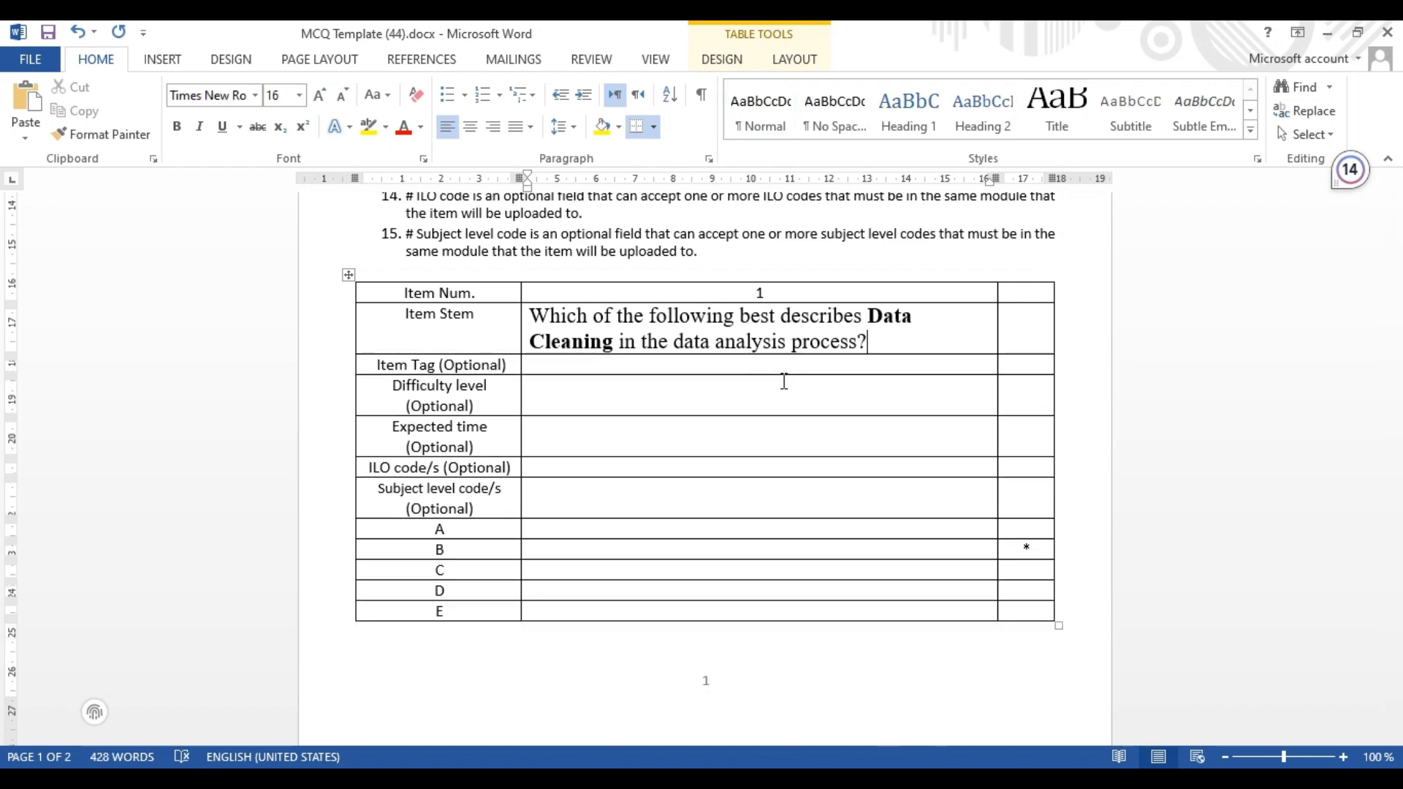
pyautogui.press('Return')
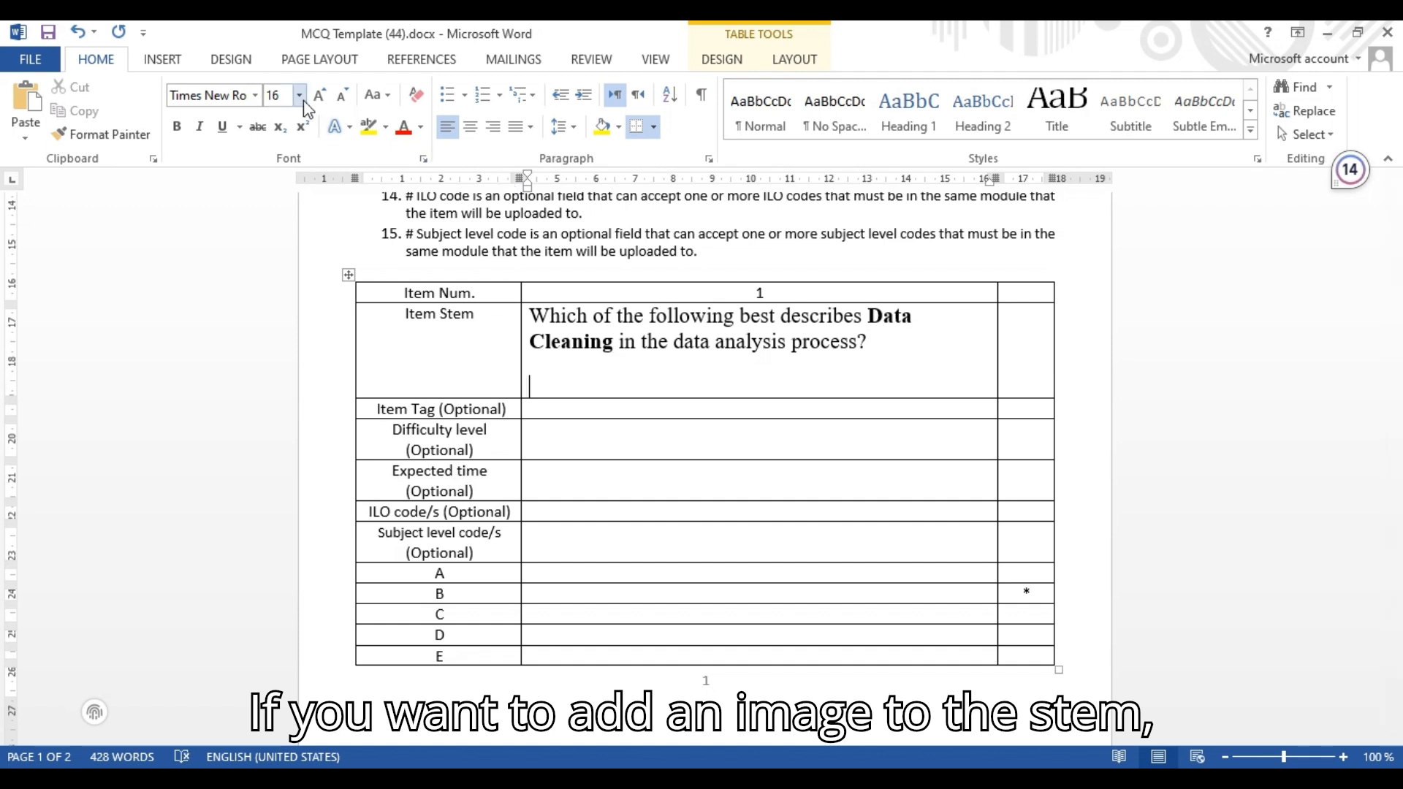
pyautogui.click(176, 59)
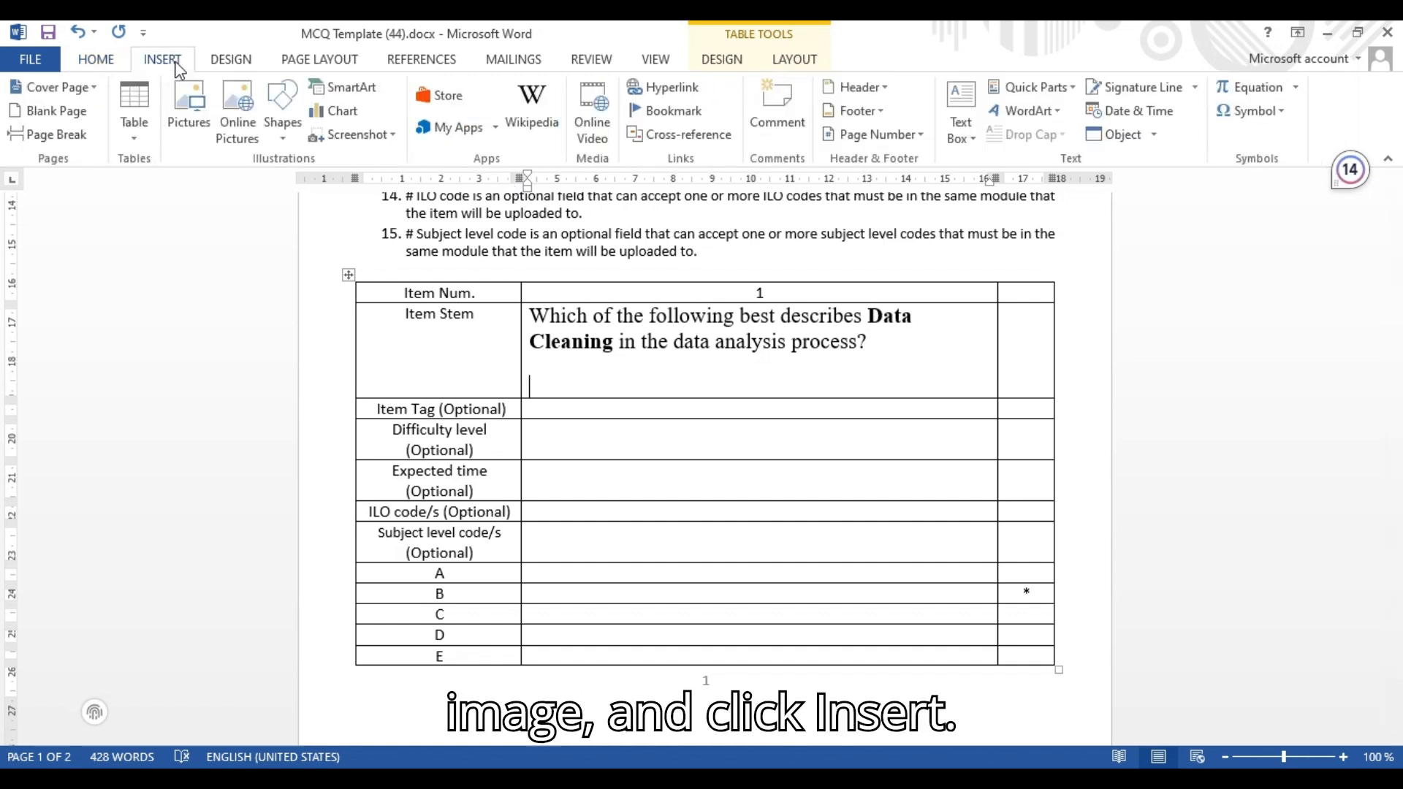
pyautogui.click(190, 123)
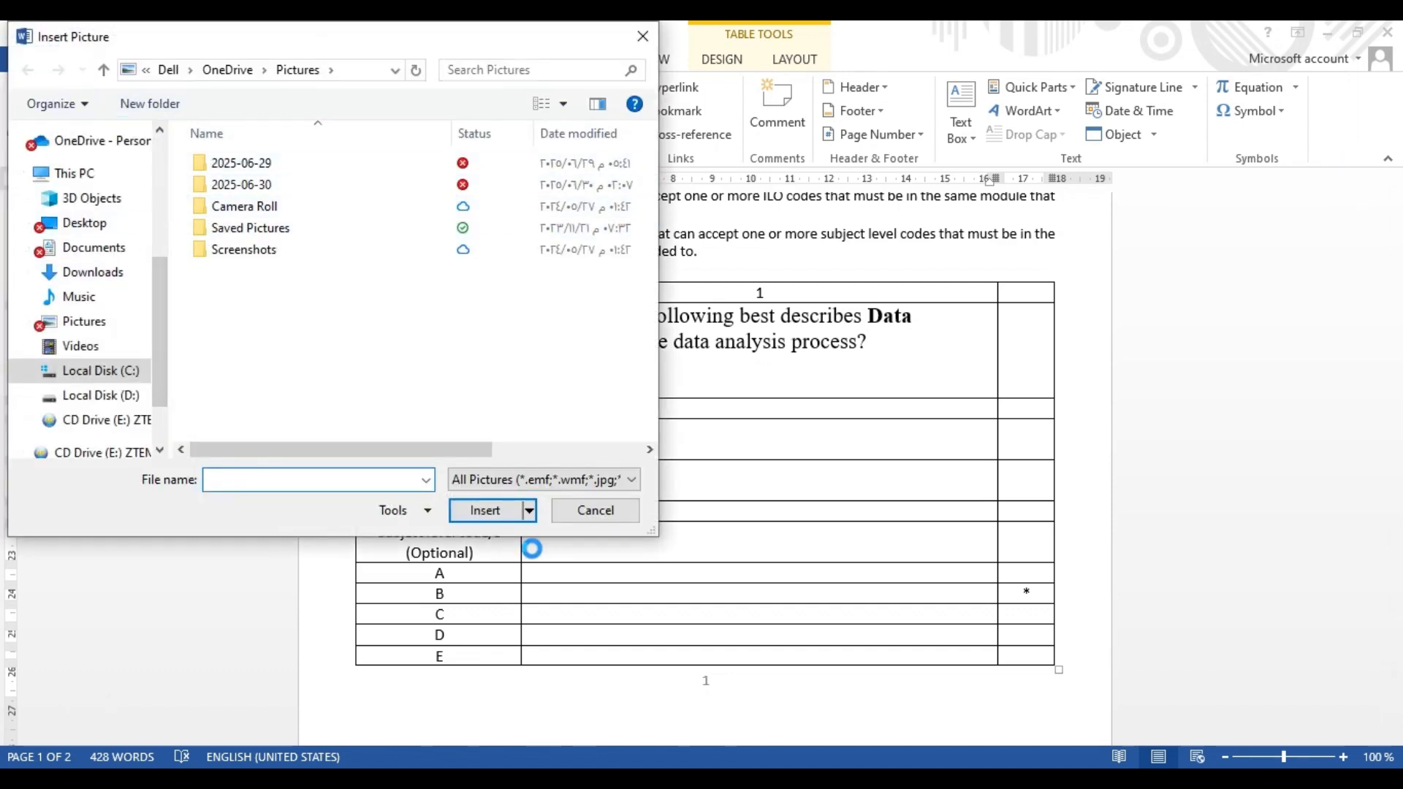
pyautogui.click(595, 510)
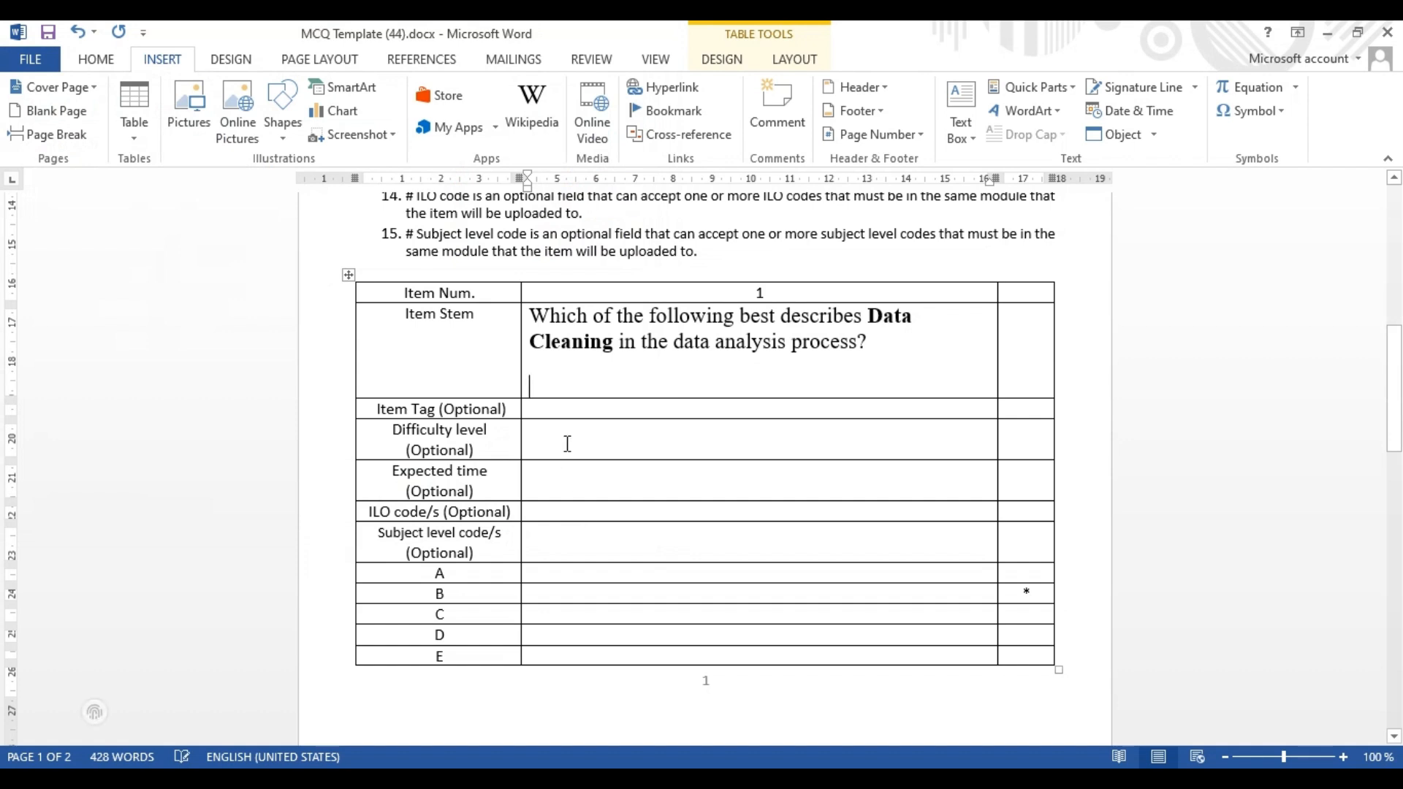
pyautogui.press('BackSpace')
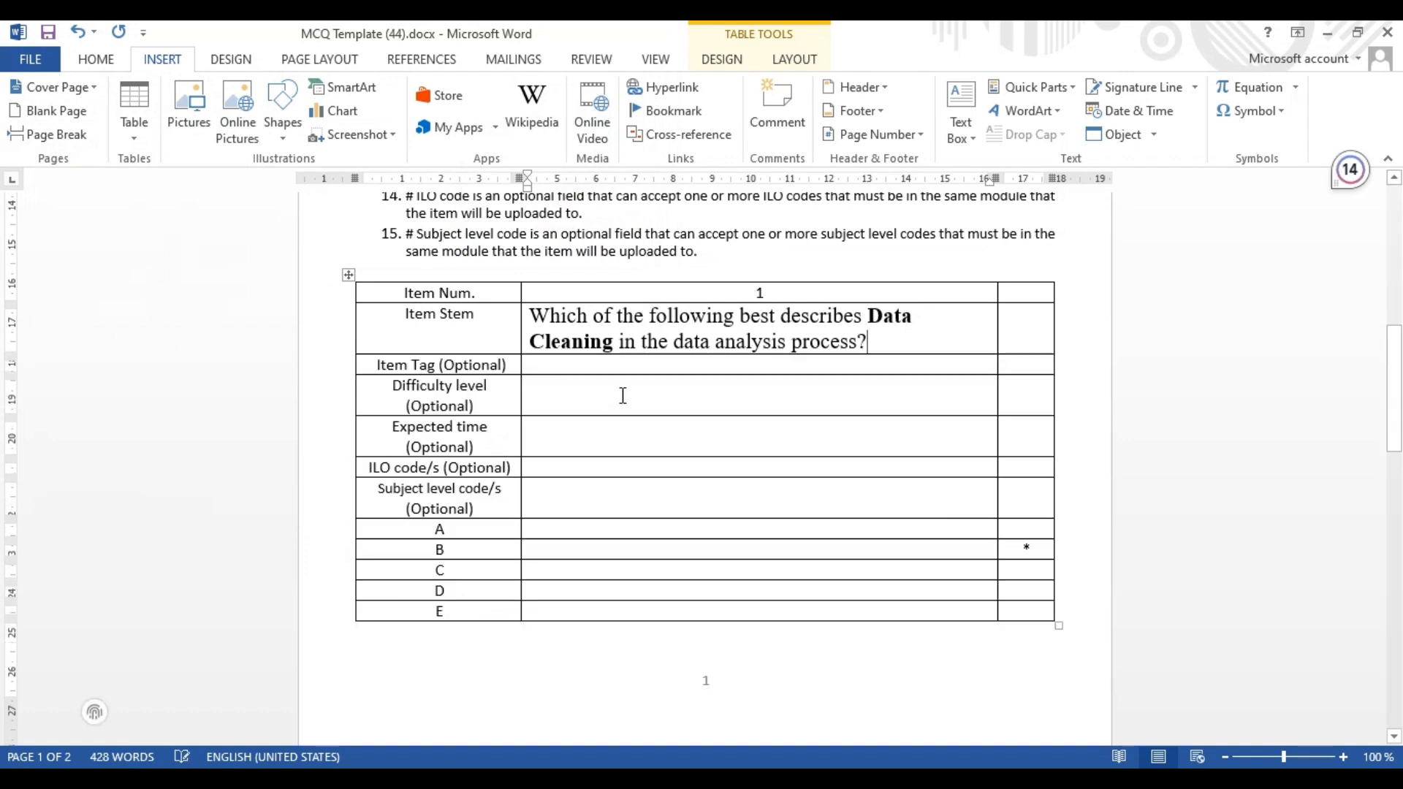
# Enter the item tags Tag1 , tag2 in the Item Tag cell
pyautogui.click(652, 372)
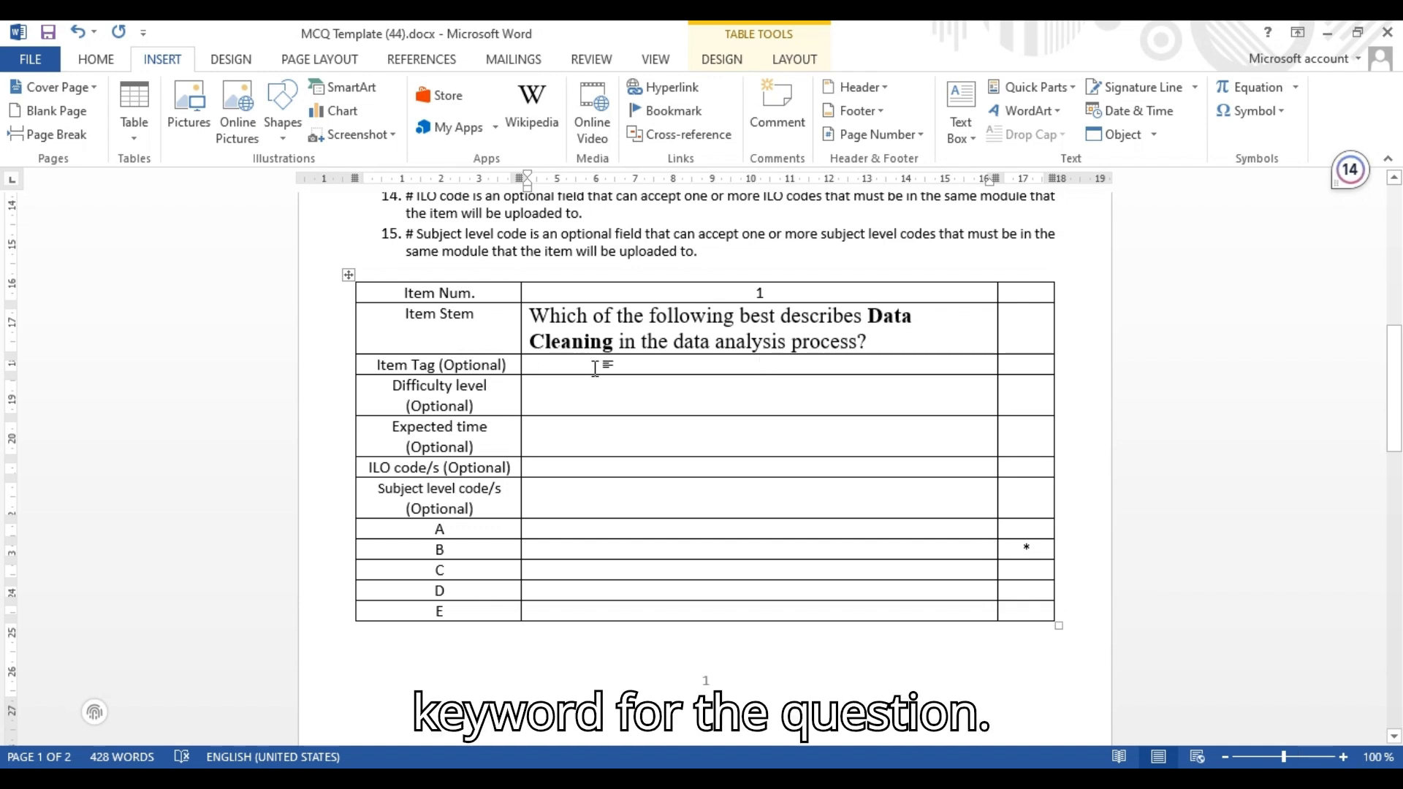
pyautogui.write('tag1')
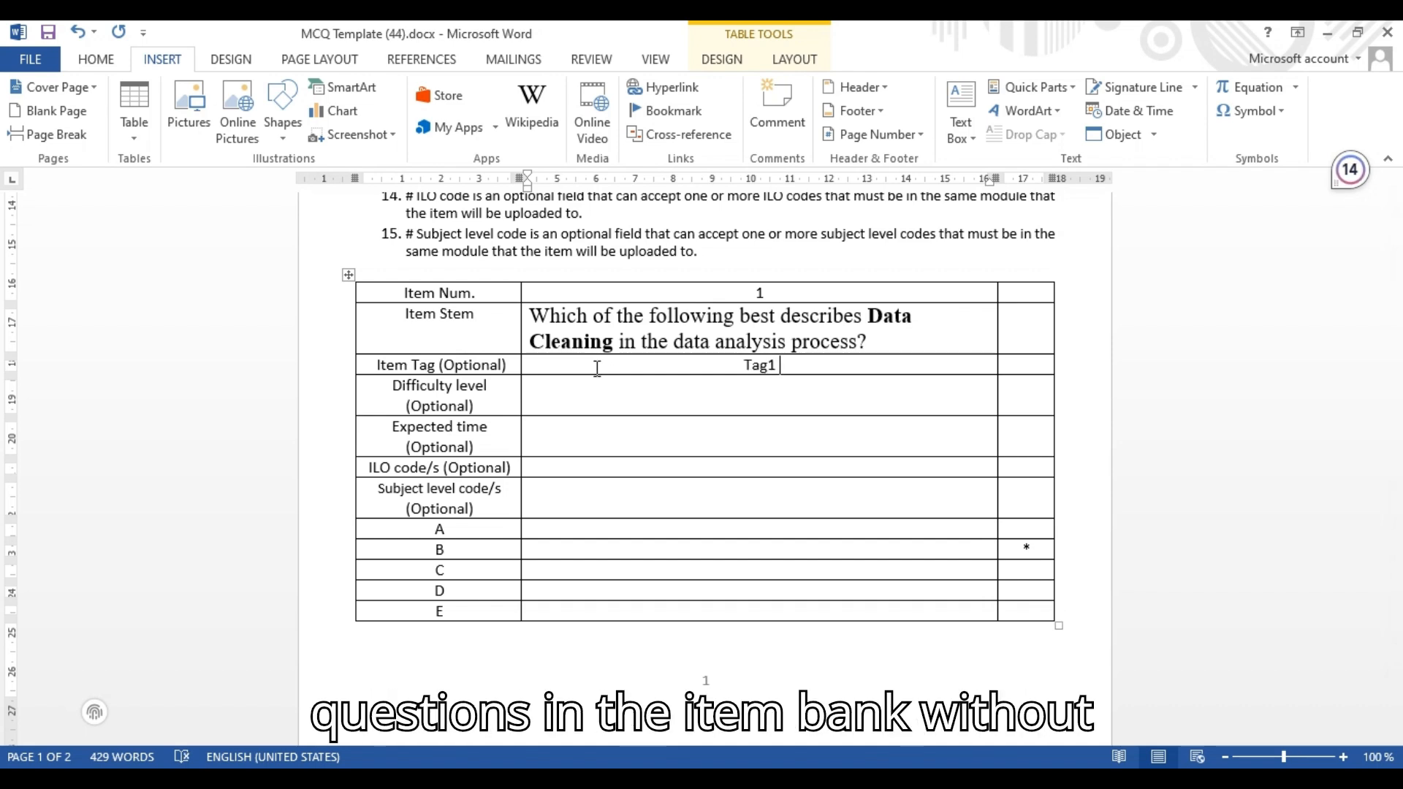
pyautogui.write(' ,')
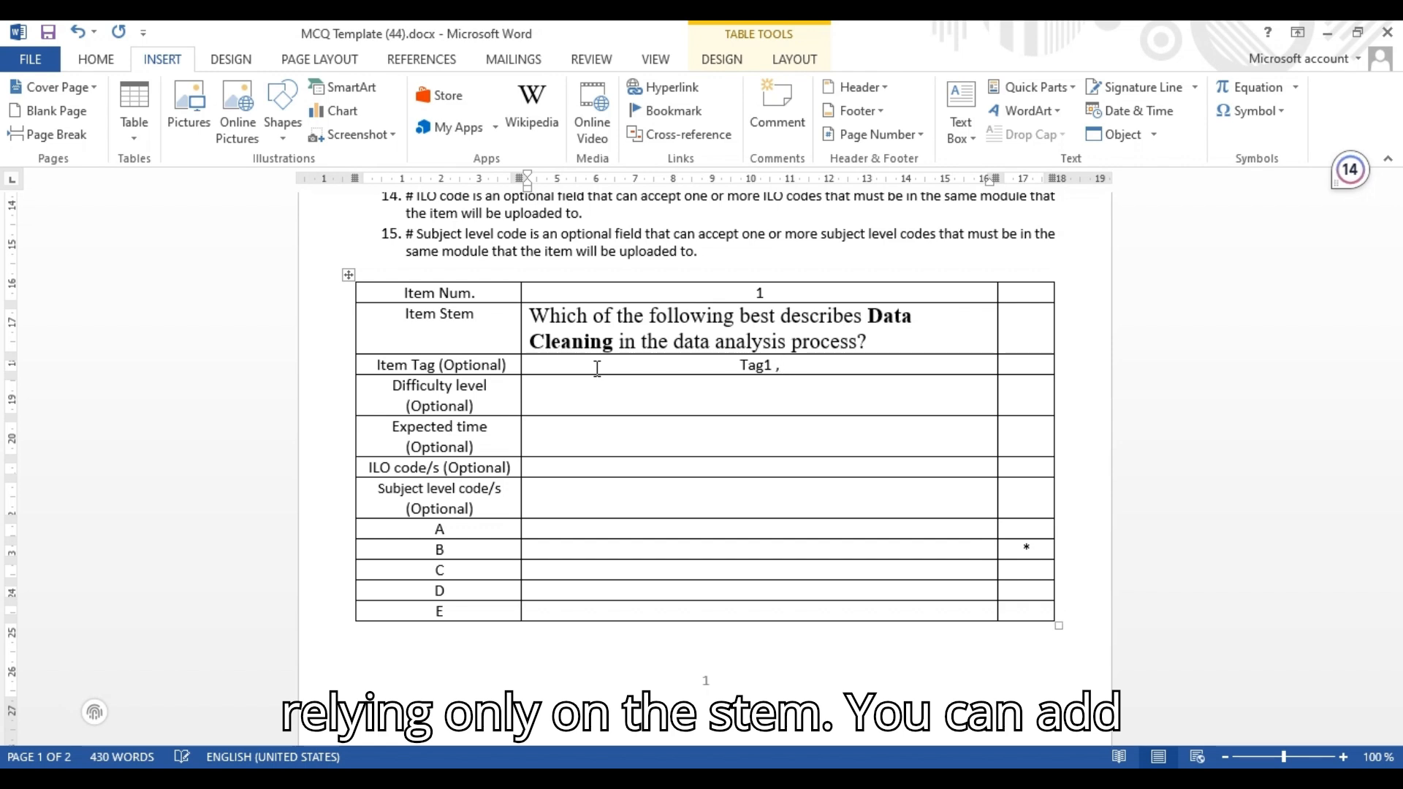
pyautogui.write(' tag')
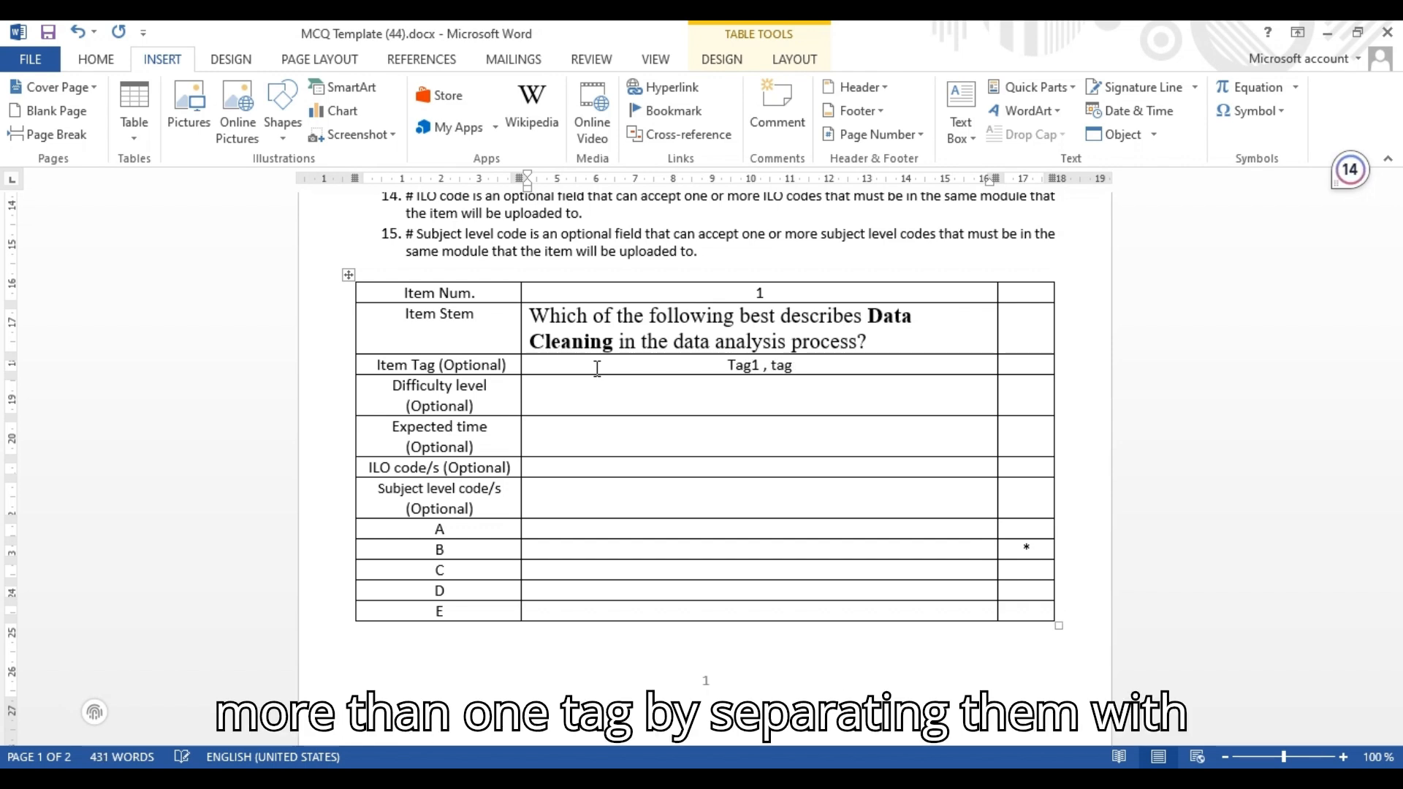
pyautogui.write('2')
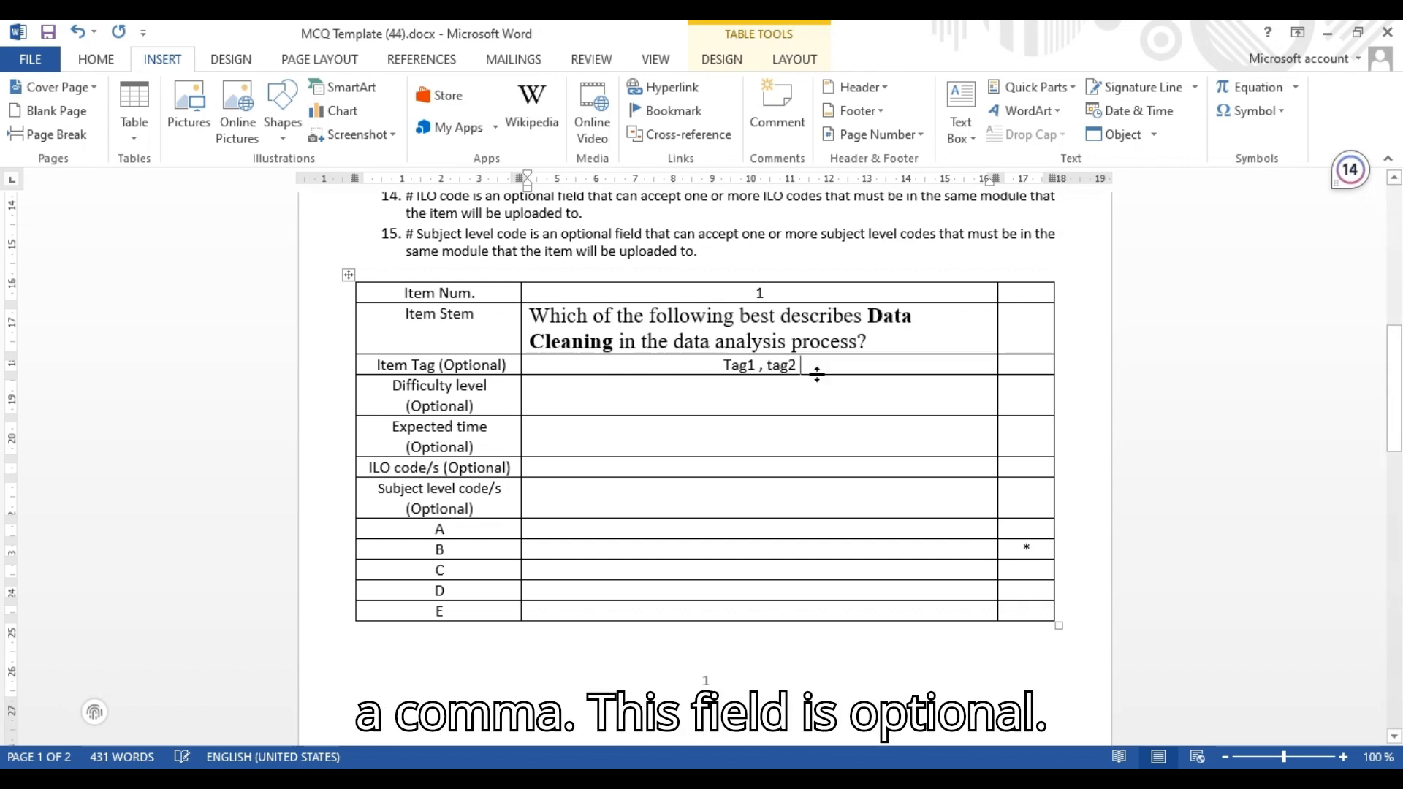
# Set the difficulty level to 0.1
pyautogui.moveTo(813, 365); pyautogui.dragTo(710, 367)
pyautogui.click(633, 383)
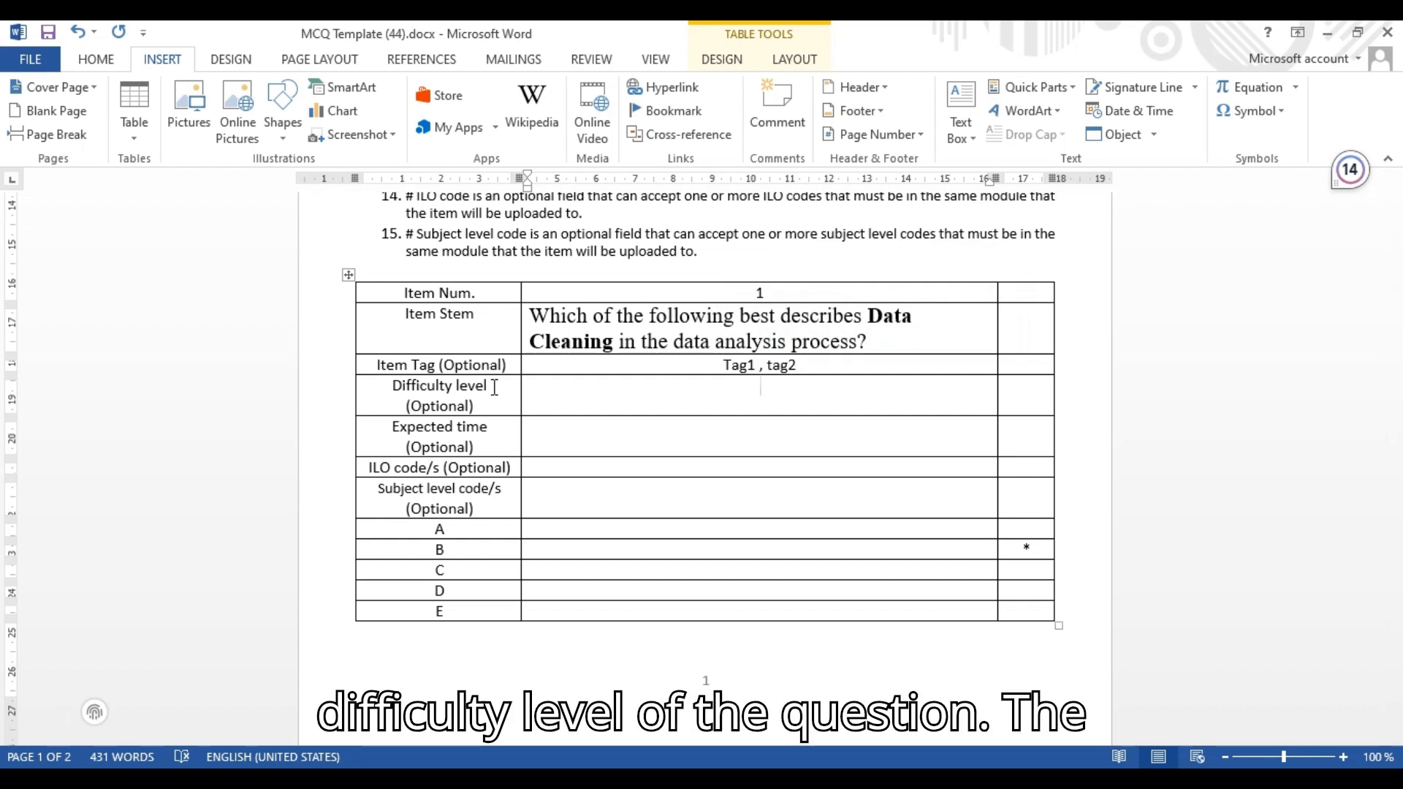
pyautogui.write('.0')
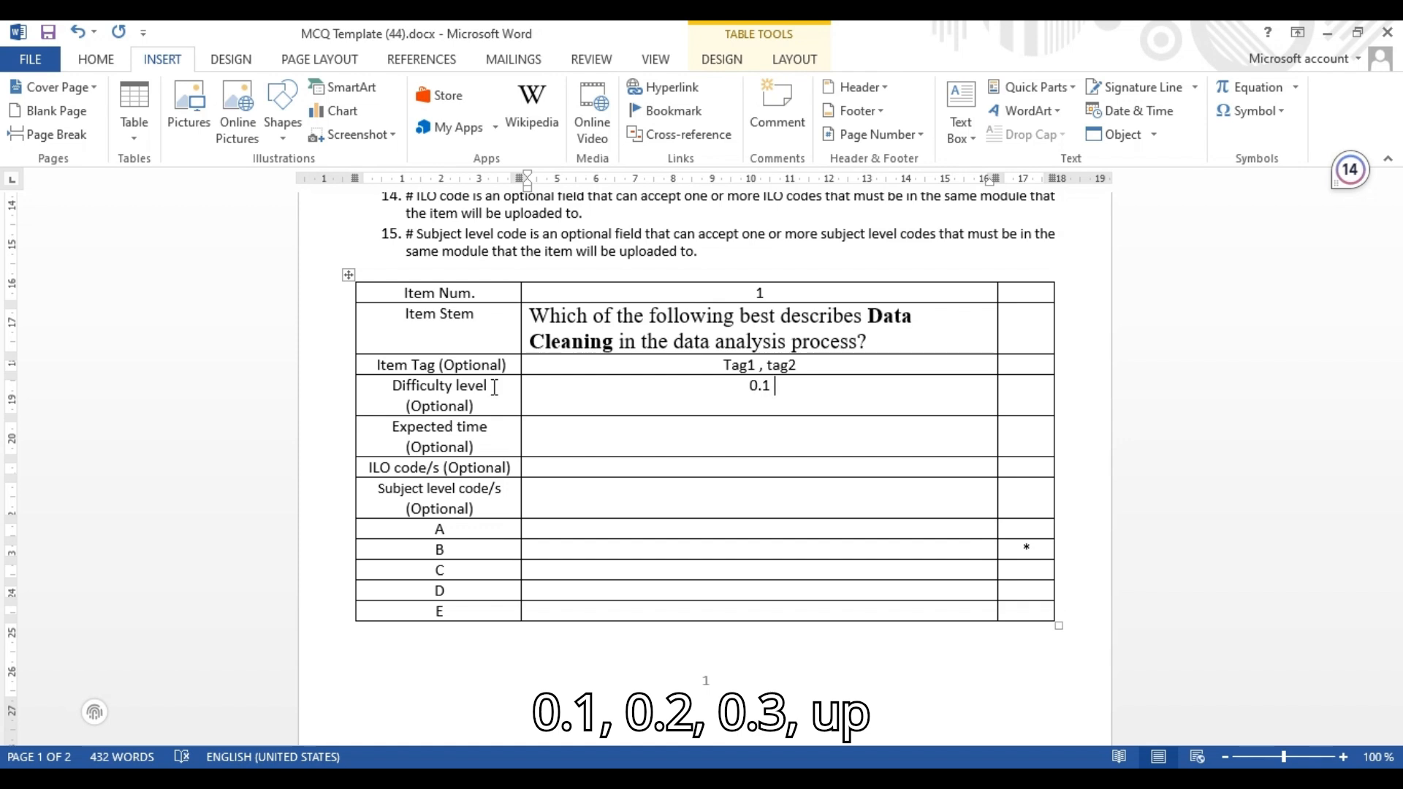
pyautogui.press('BackSpace')
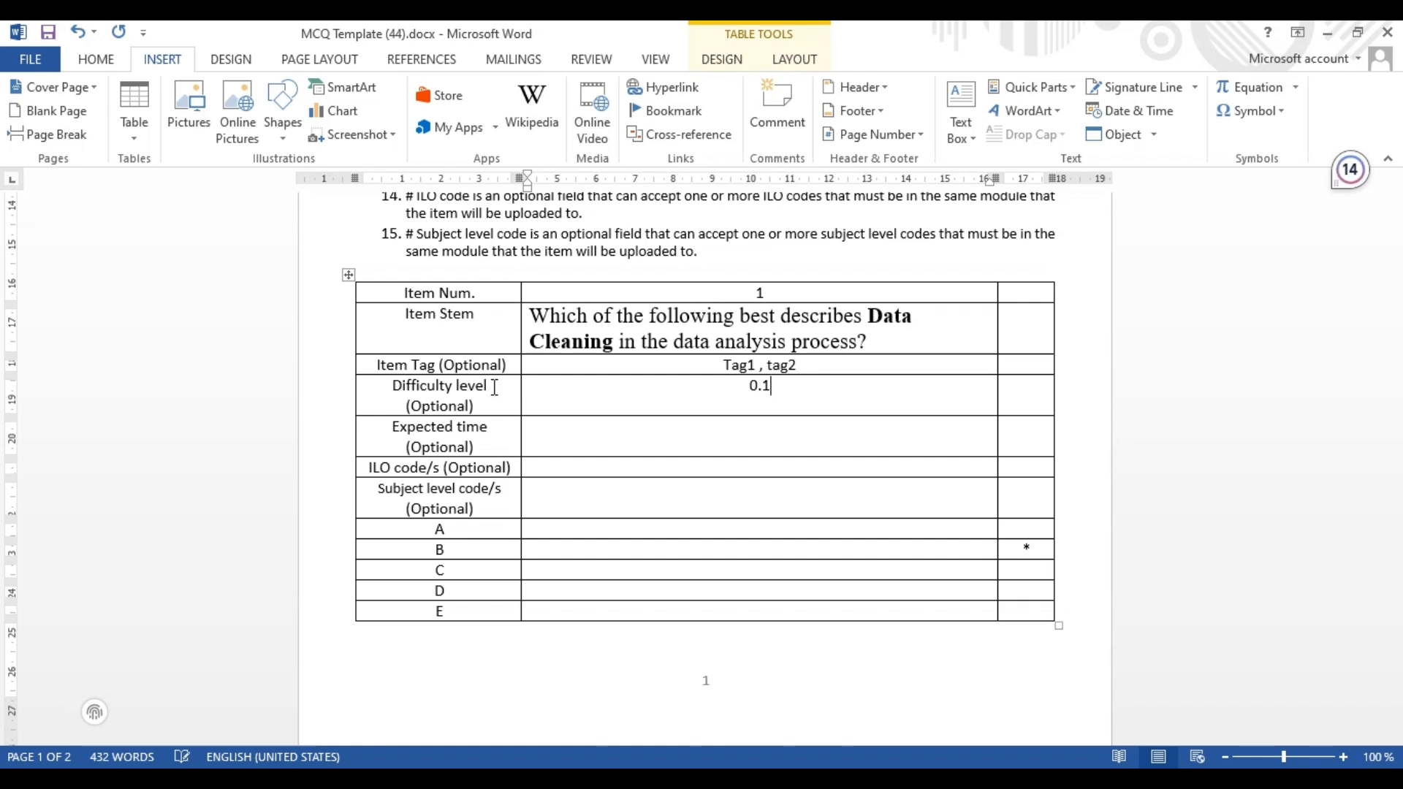
# Set the expected time to 1
pyautogui.click(685, 446)
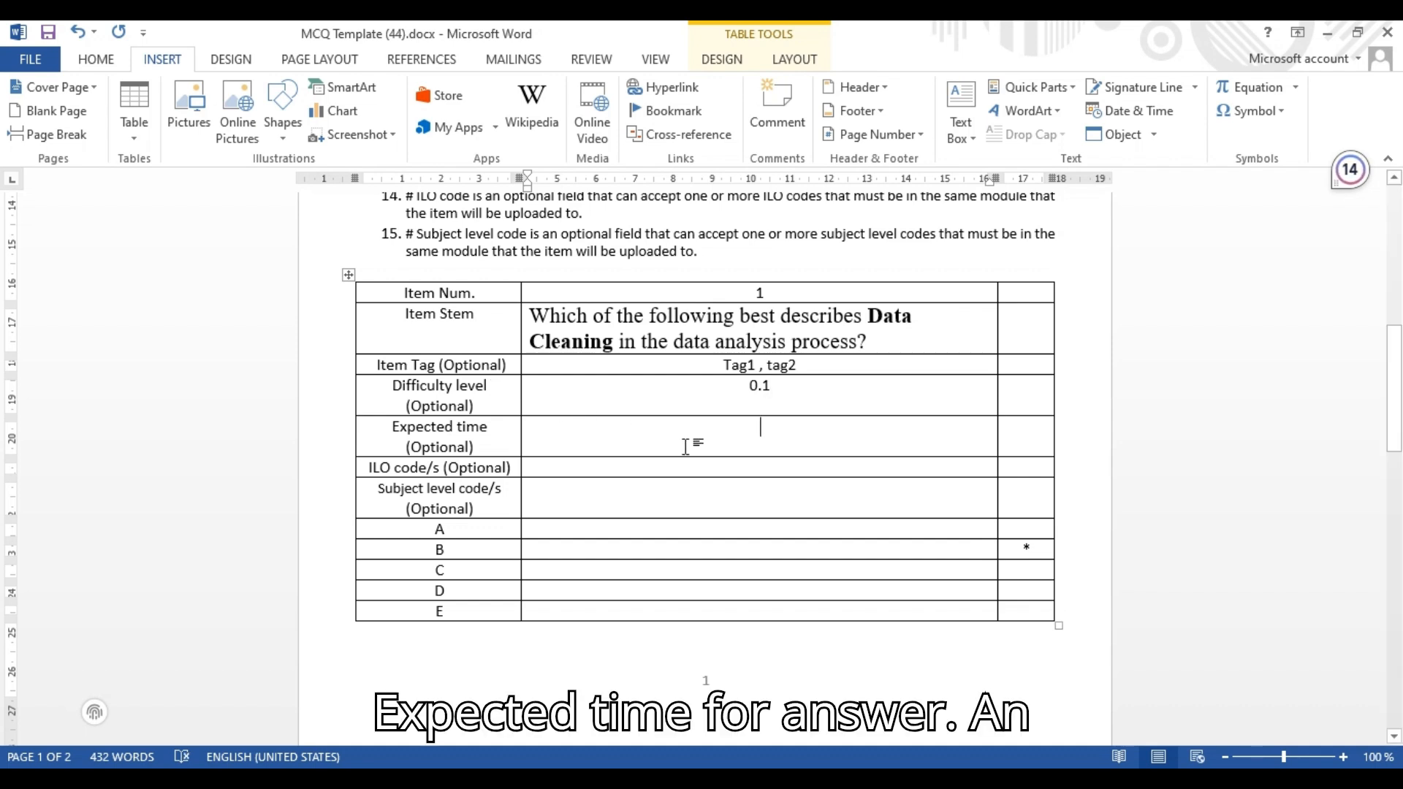
pyautogui.click(468, 446)
pyautogui.click(785, 448)
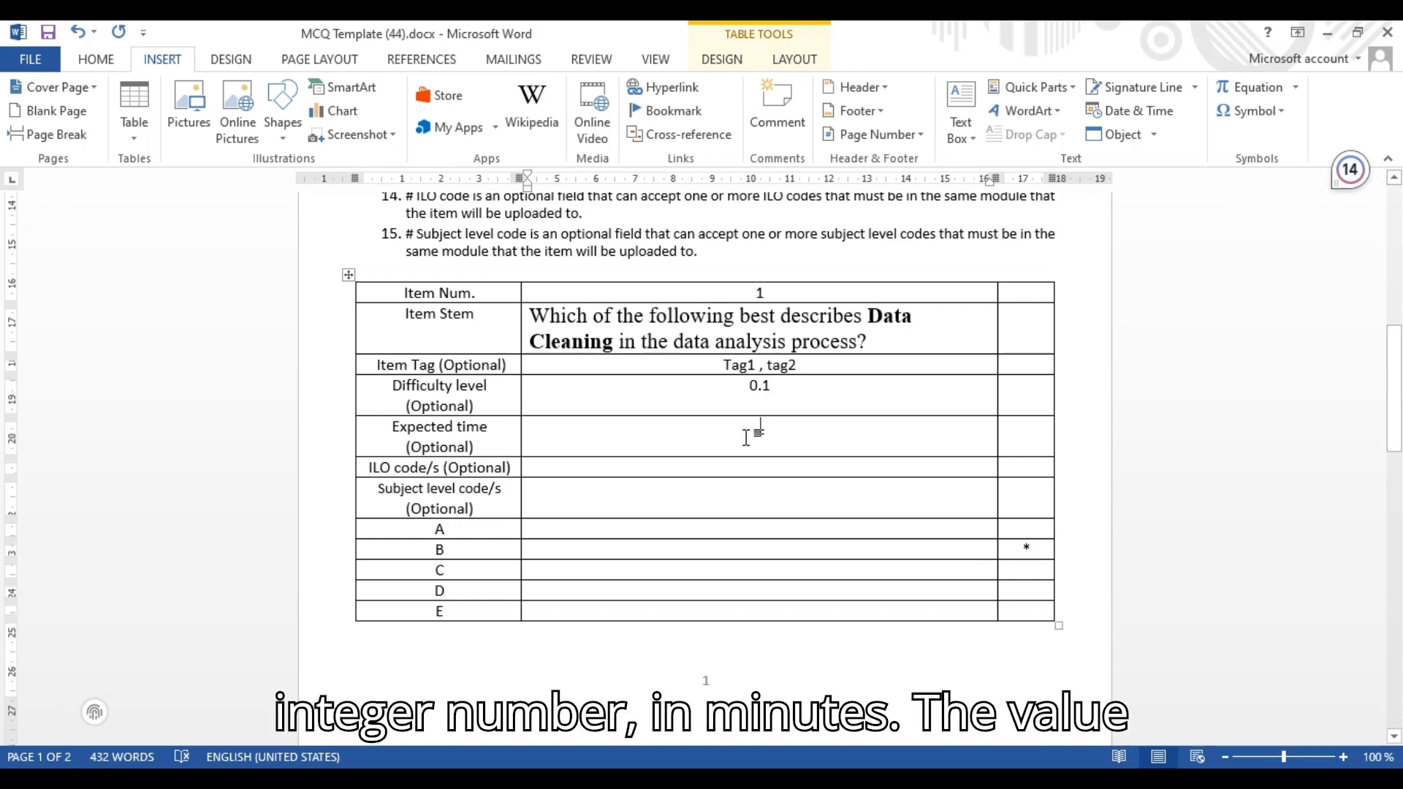
pyautogui.write('1')
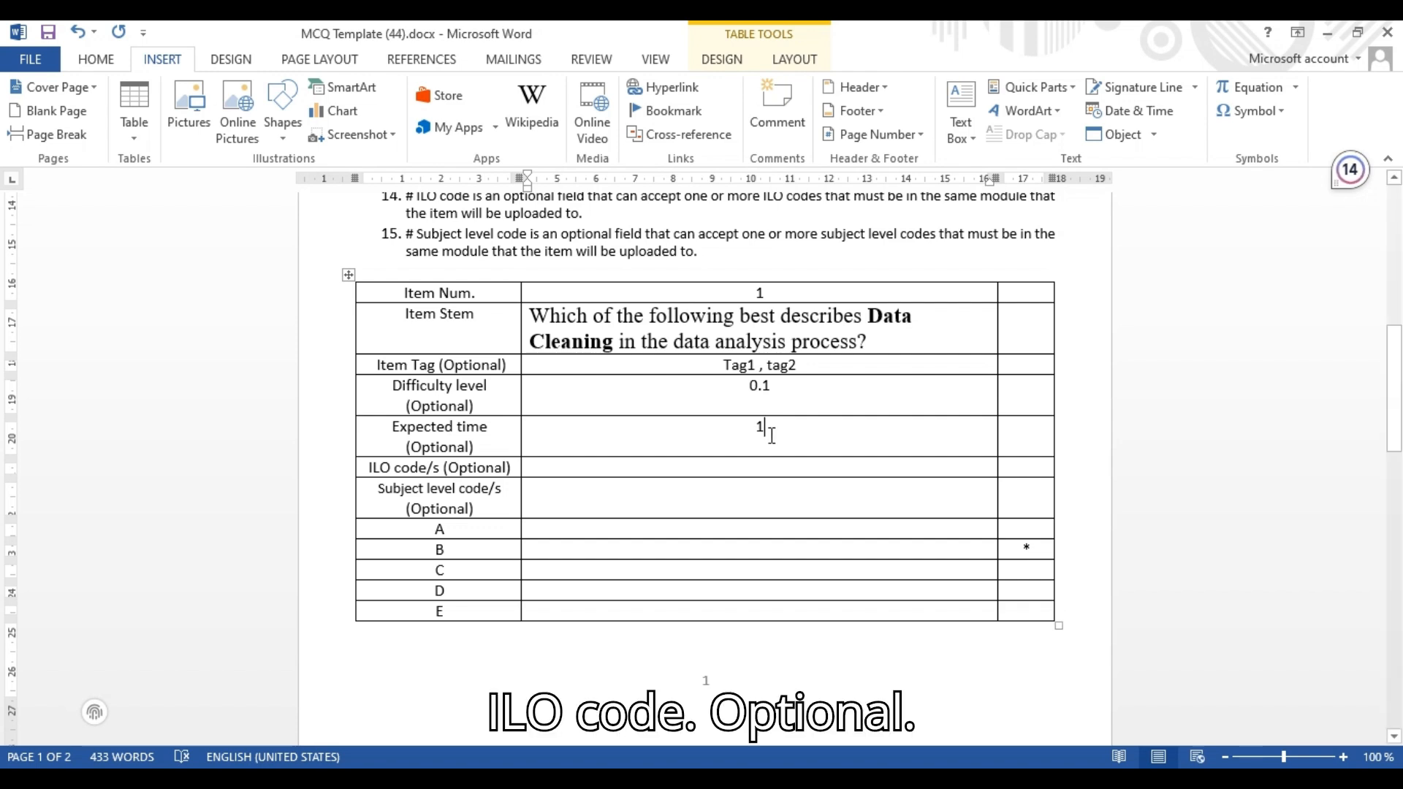
# Delete the entire option E row from the item table
pyautogui.click(656, 470)
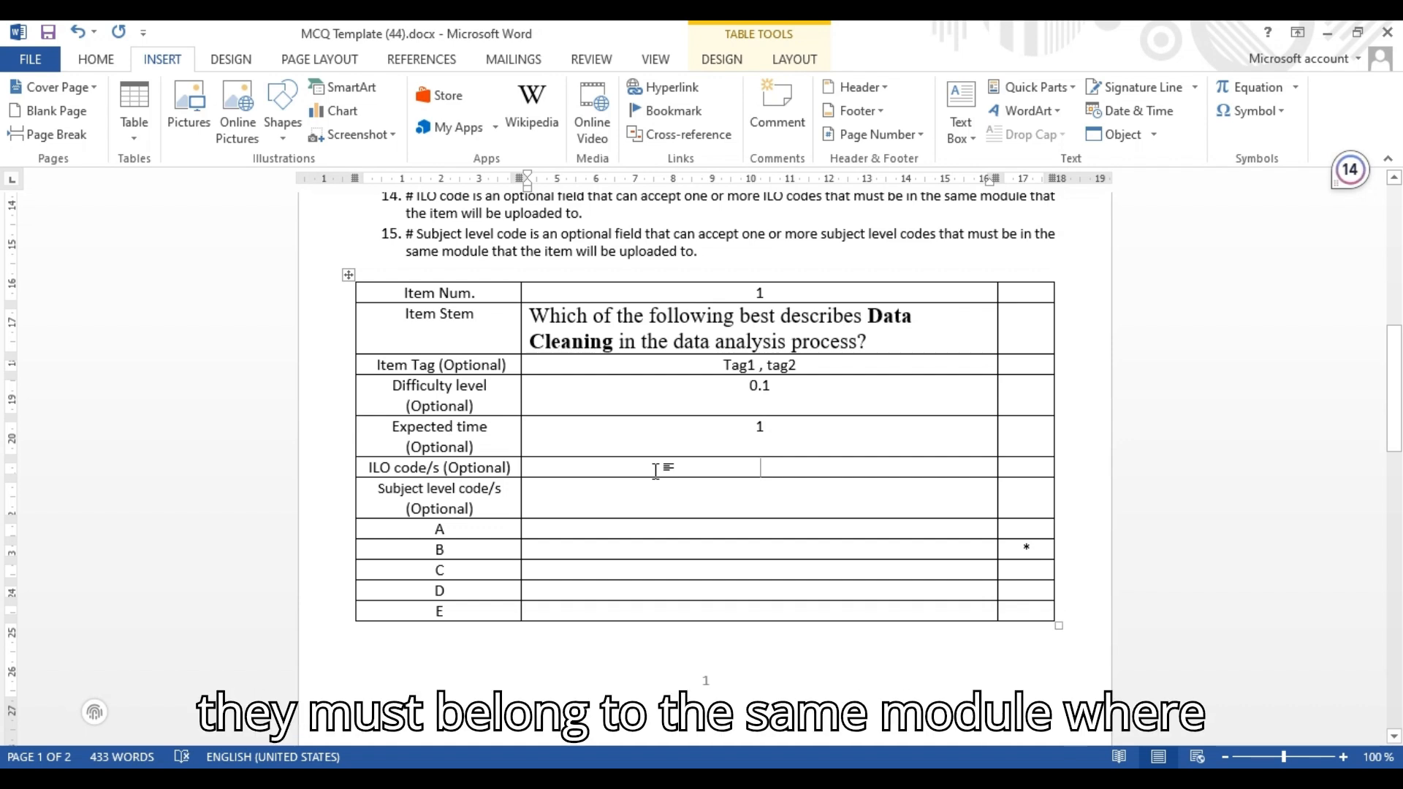
pyautogui.click(780, 484)
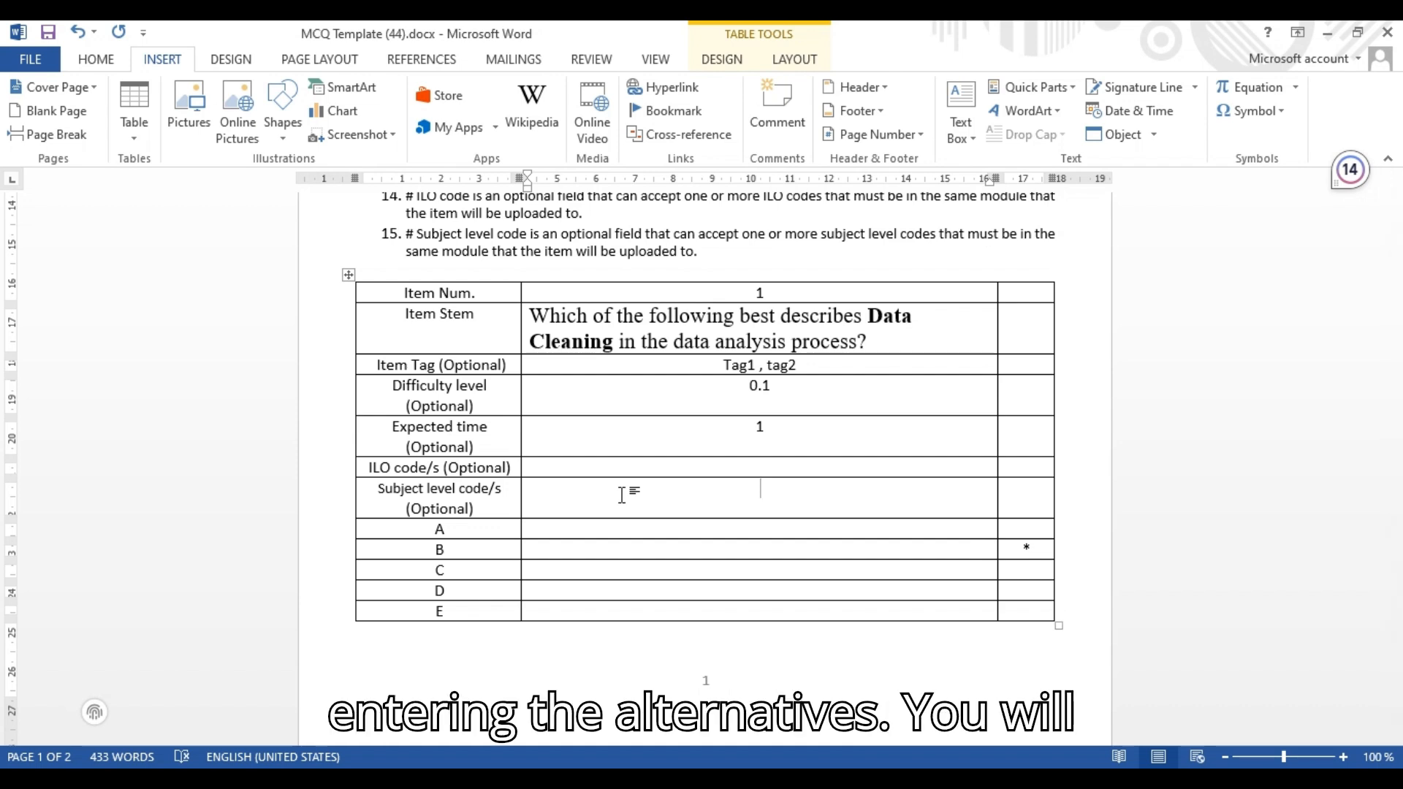
pyautogui.moveTo(627, 526); pyautogui.dragTo(571, 586)
pyautogui.click(604, 532)
pyautogui.moveTo(472, 531); pyautogui.dragTo(472, 611)
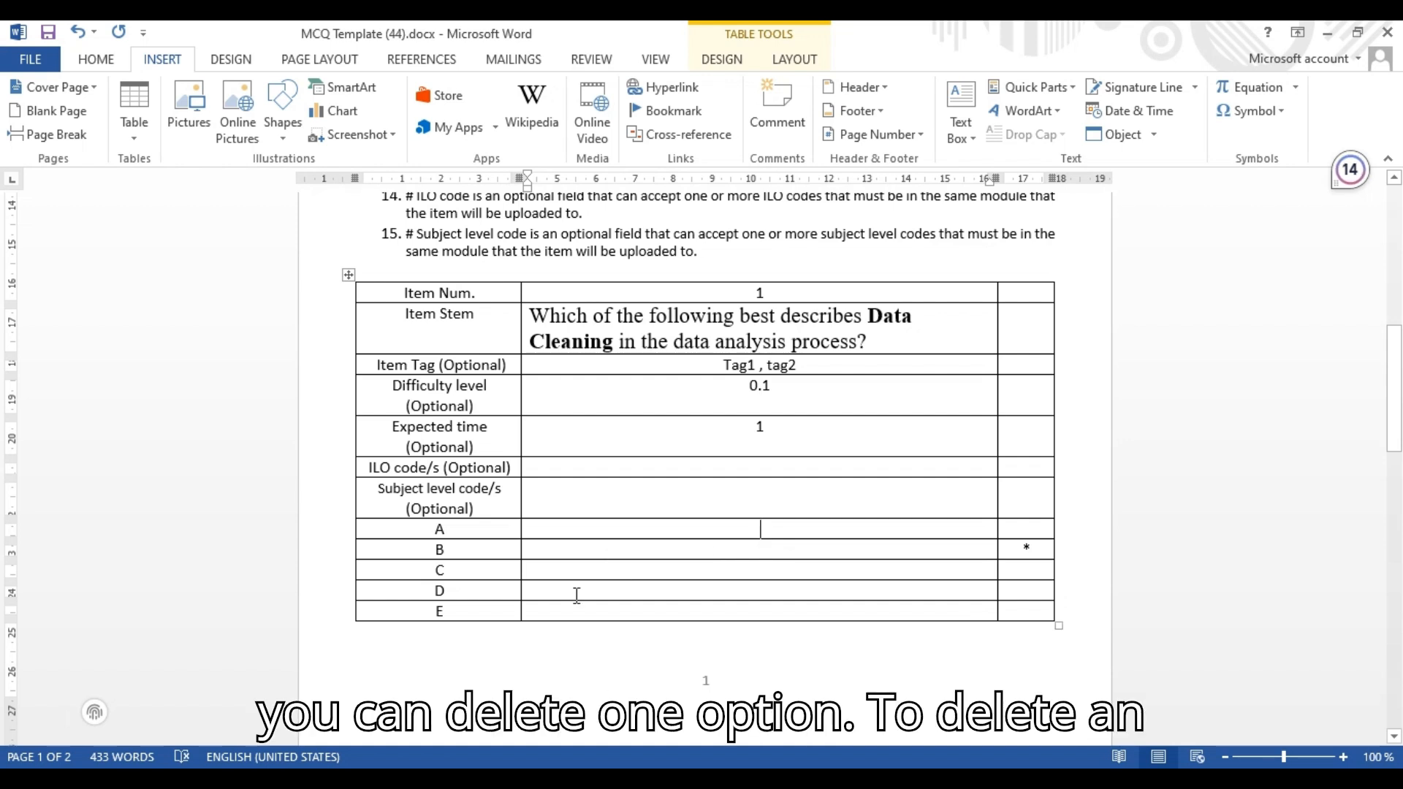
pyautogui.moveTo(665, 589); pyautogui.dragTo(665, 574)
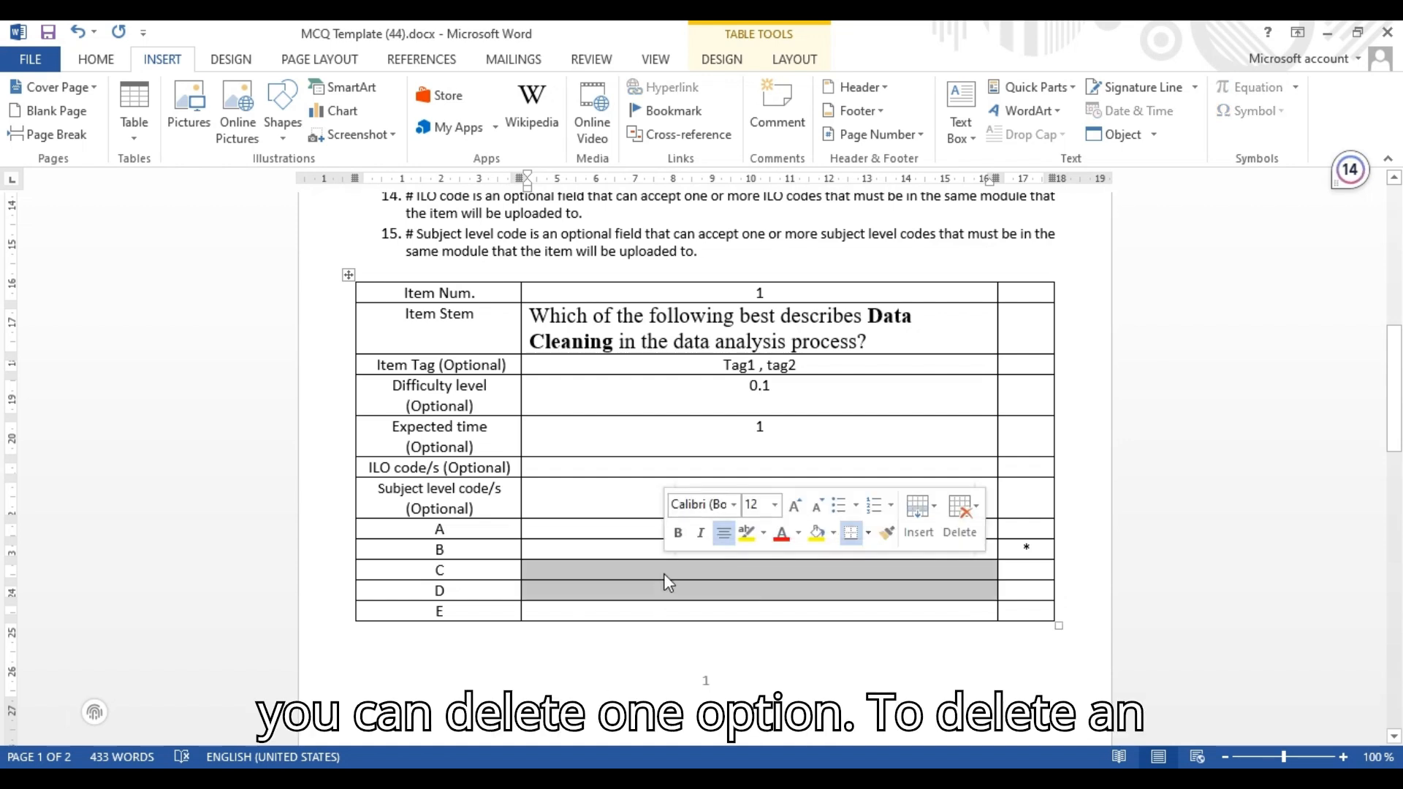
pyautogui.click(641, 611)
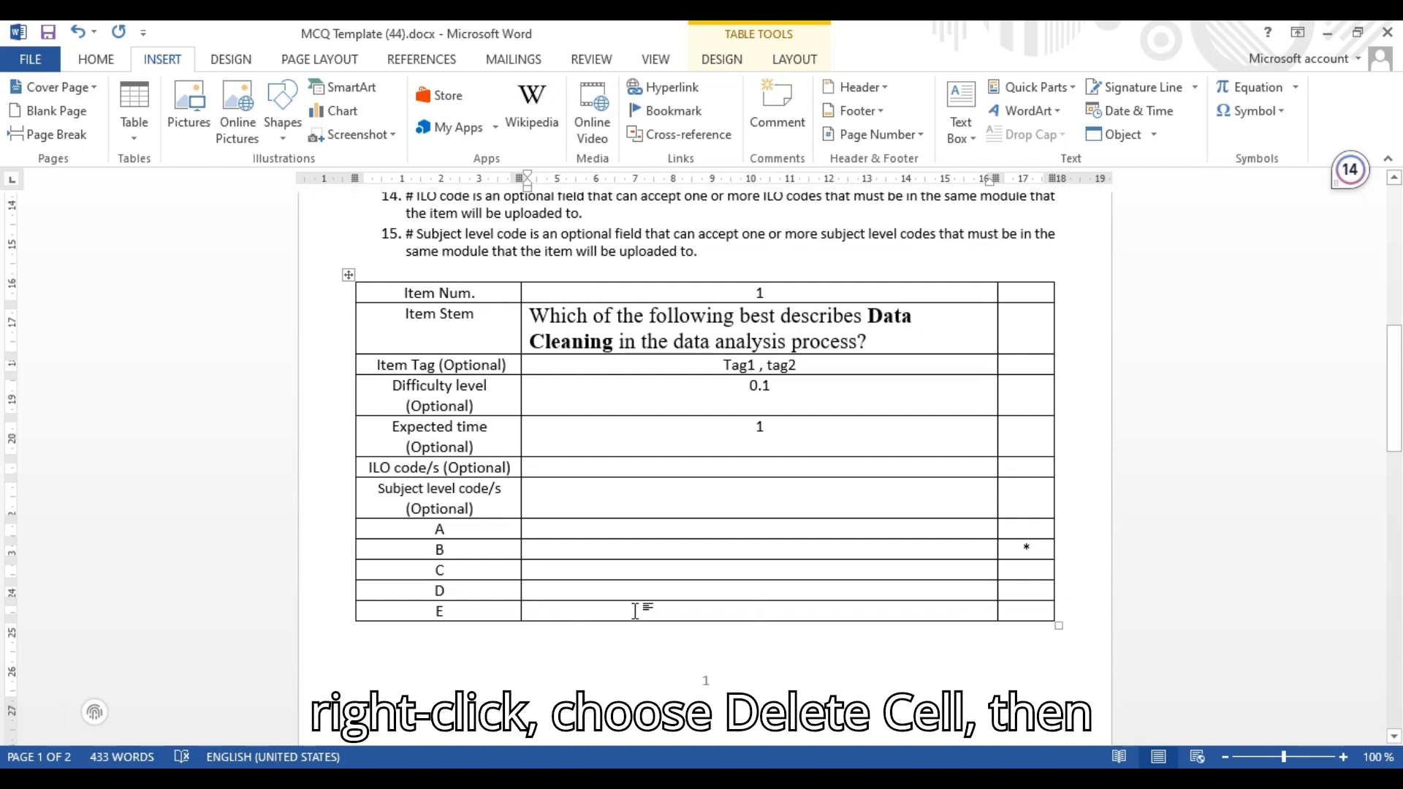
pyautogui.rightClick(678, 611)
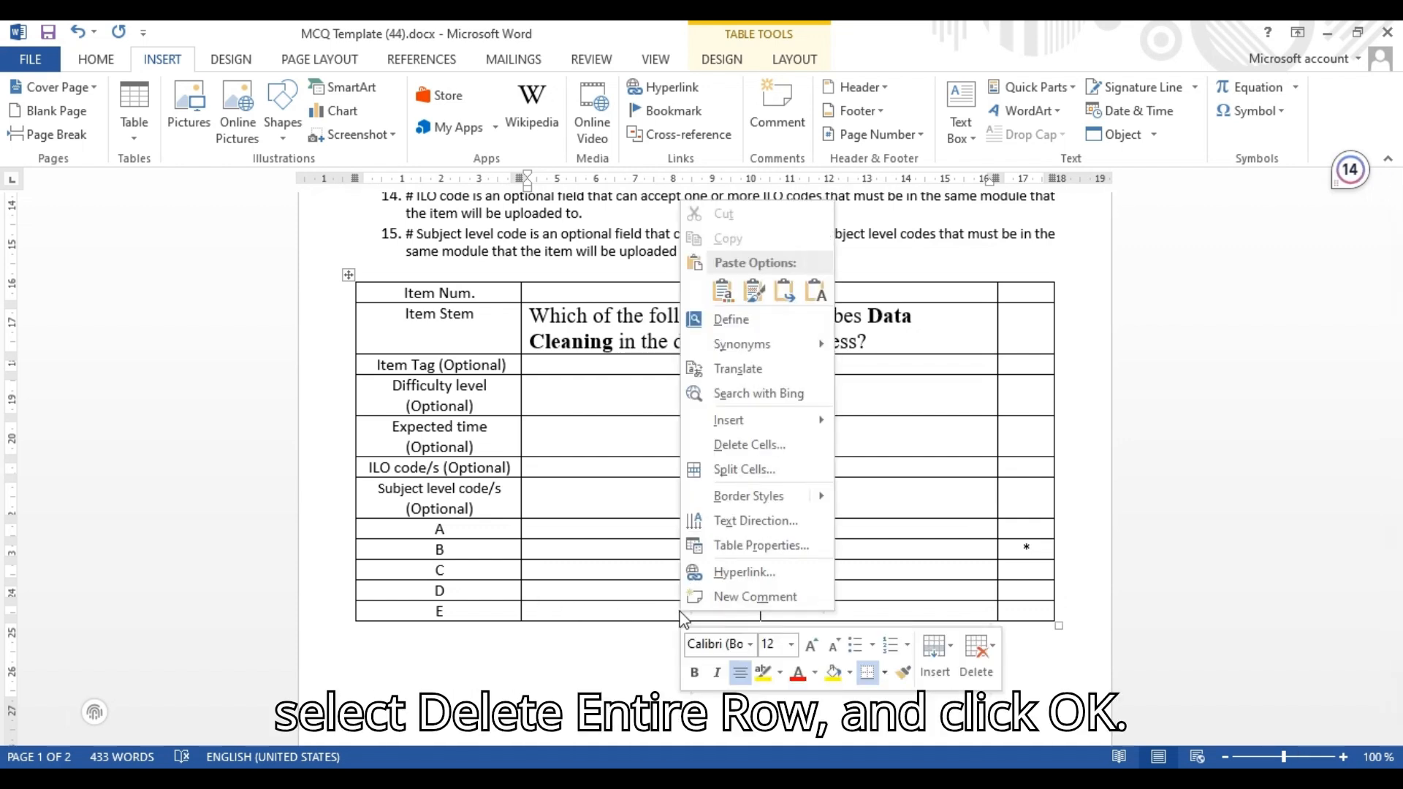
pyautogui.click(743, 446)
pyautogui.click(643, 389)
pyautogui.click(667, 440)
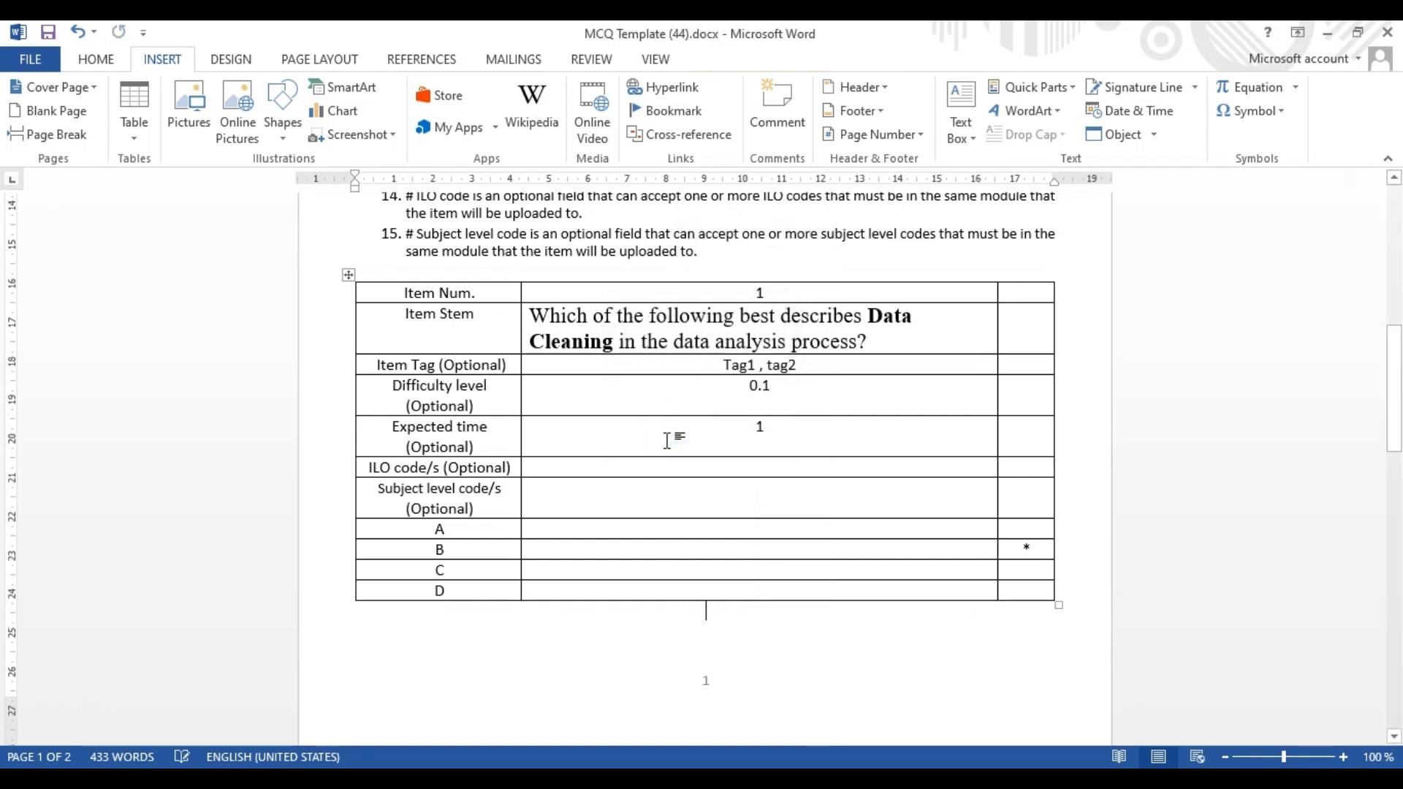
# Copy option A's text from Document1 and paste it into the template's A cell
pyautogui.moveTo(681, 529); pyautogui.dragTo(682, 593)
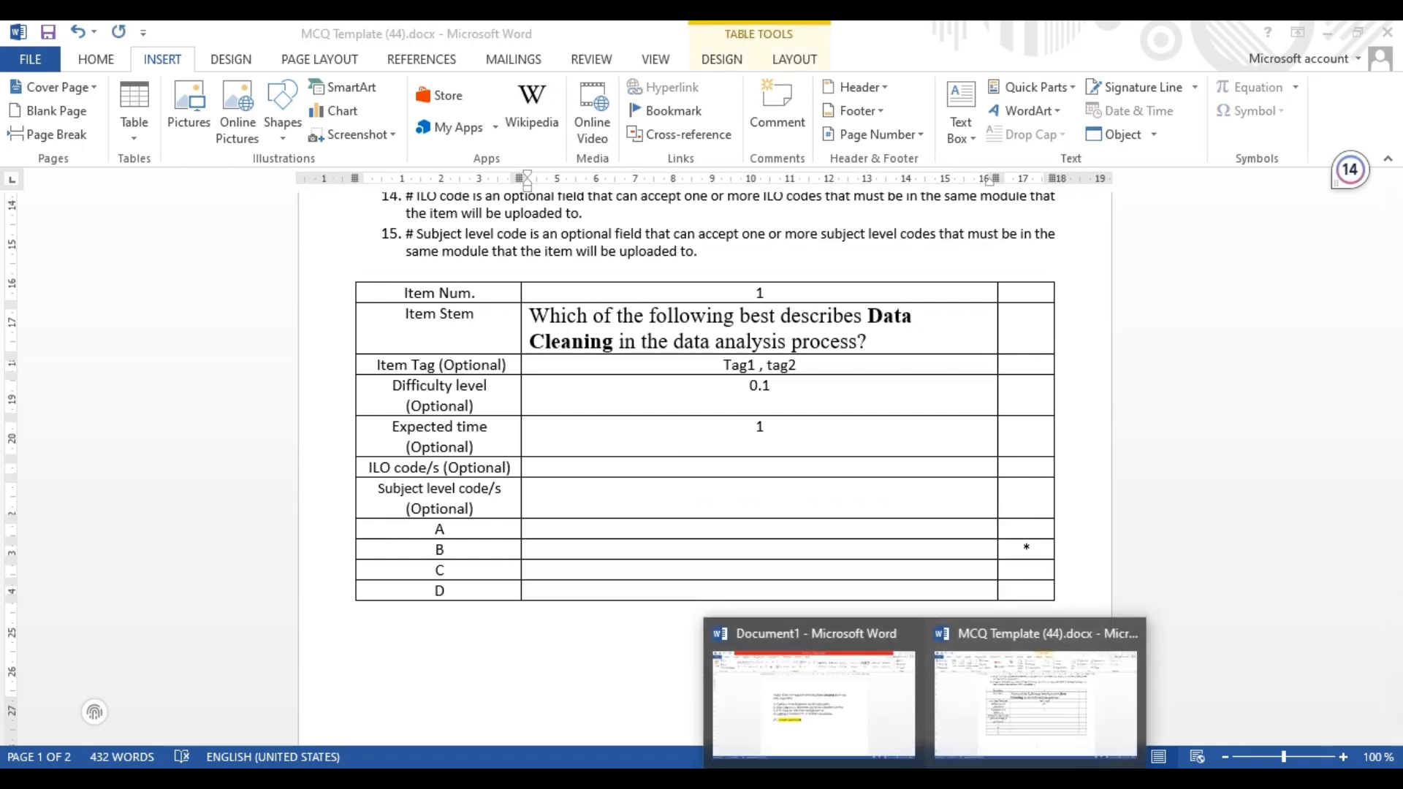
pyautogui.click(811, 694)
pyautogui.moveTo(442, 386); pyautogui.dragTo(810, 383)
pyautogui.hotkey('ctrl', 'c')
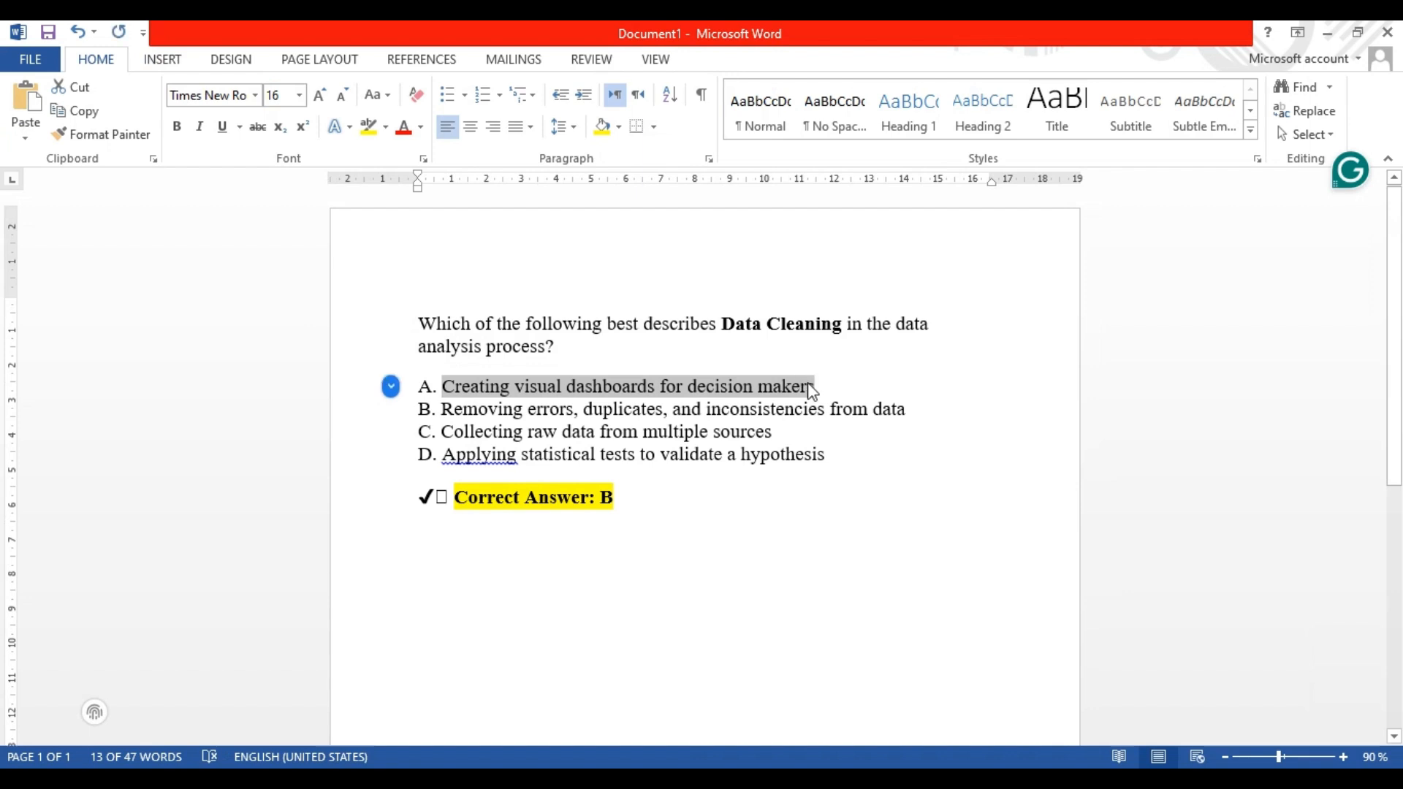
pyautogui.click(925, 779)
pyautogui.click(1012, 731)
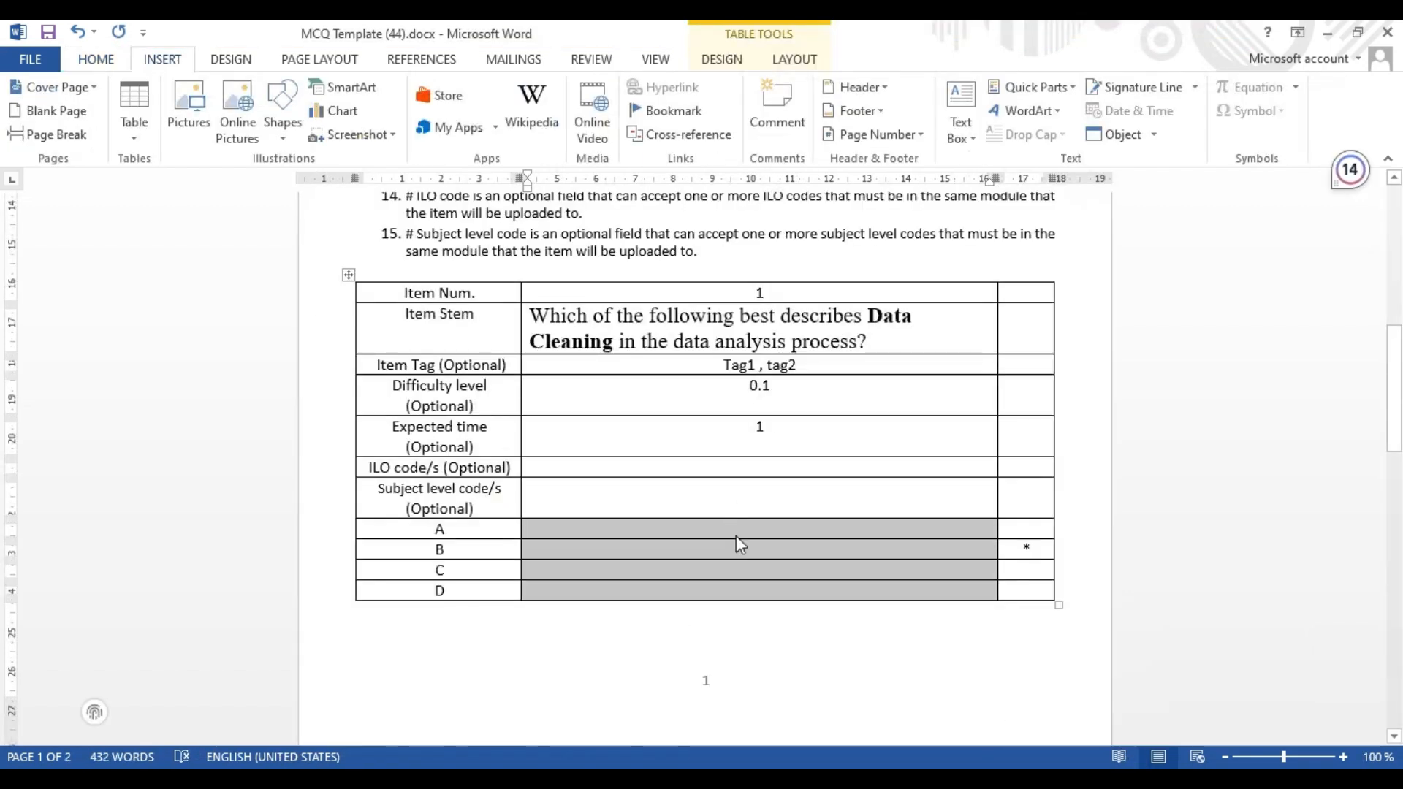
pyautogui.click(735, 534)
pyautogui.hotkey('ctrl', 'v')
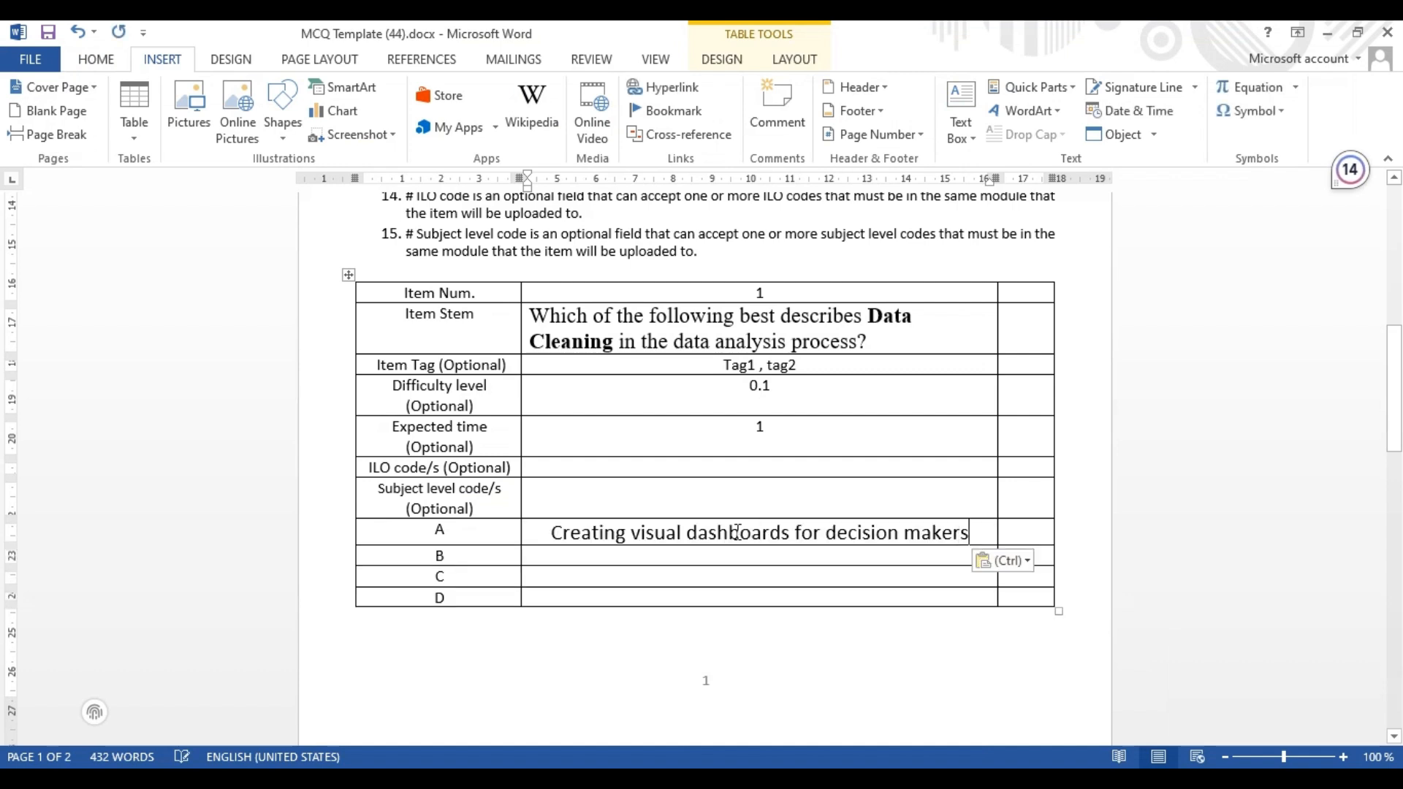
# Copy option B's text from Document1 and paste it into the template's B cell
pyautogui.moveTo(879, 758)
pyautogui.click(885, 733)
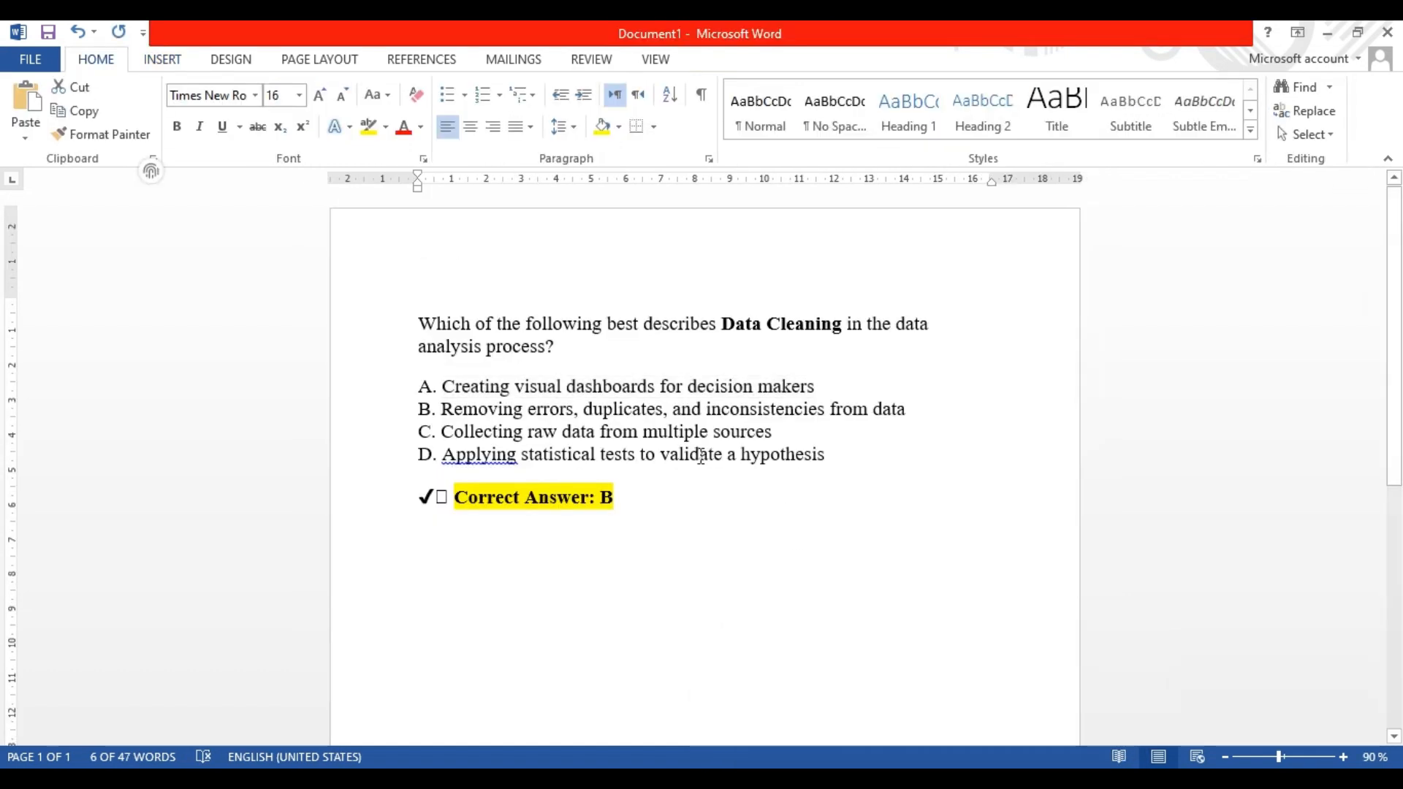
pyautogui.moveTo(443, 410); pyautogui.dragTo(915, 414)
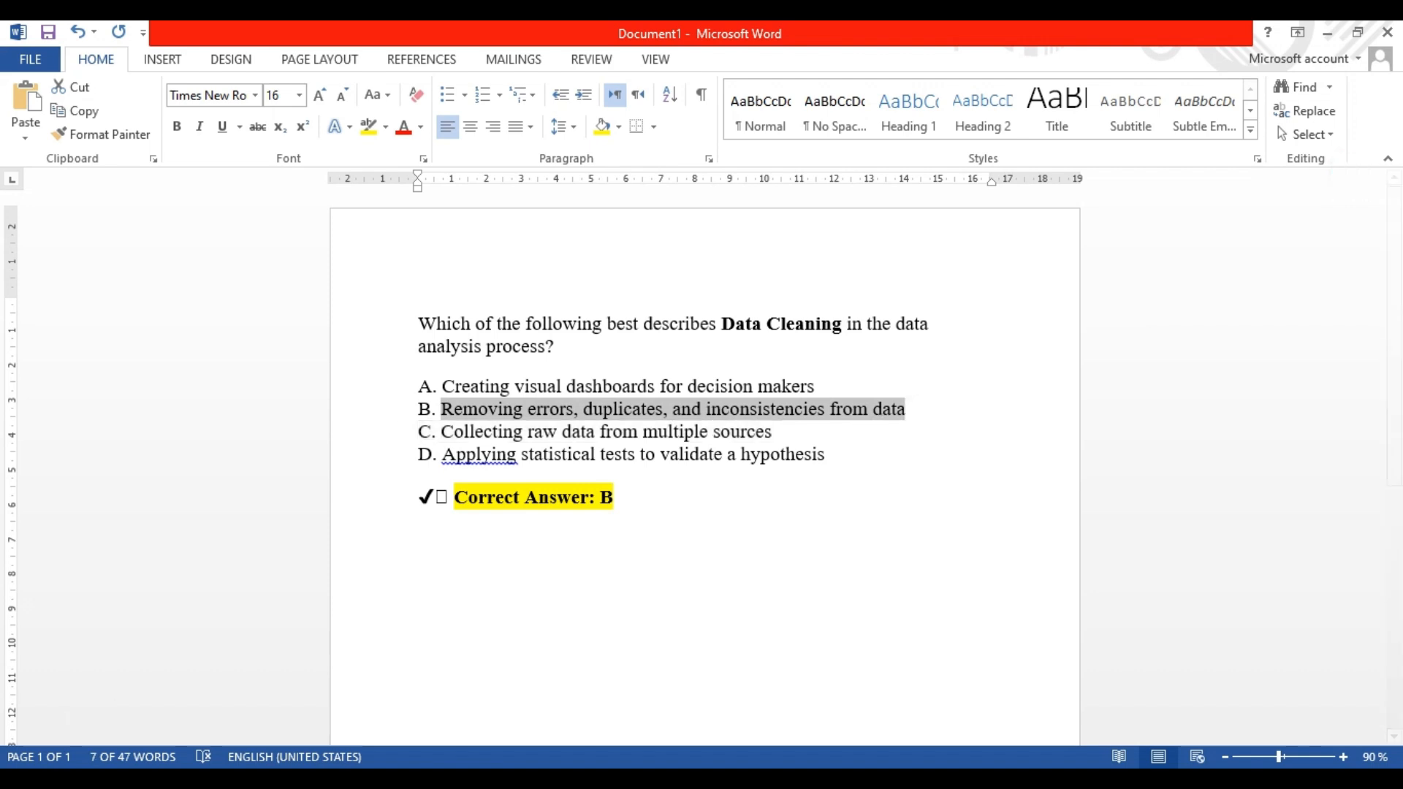
pyautogui.click(925, 780)
pyautogui.click(981, 715)
pyautogui.click(650, 563)
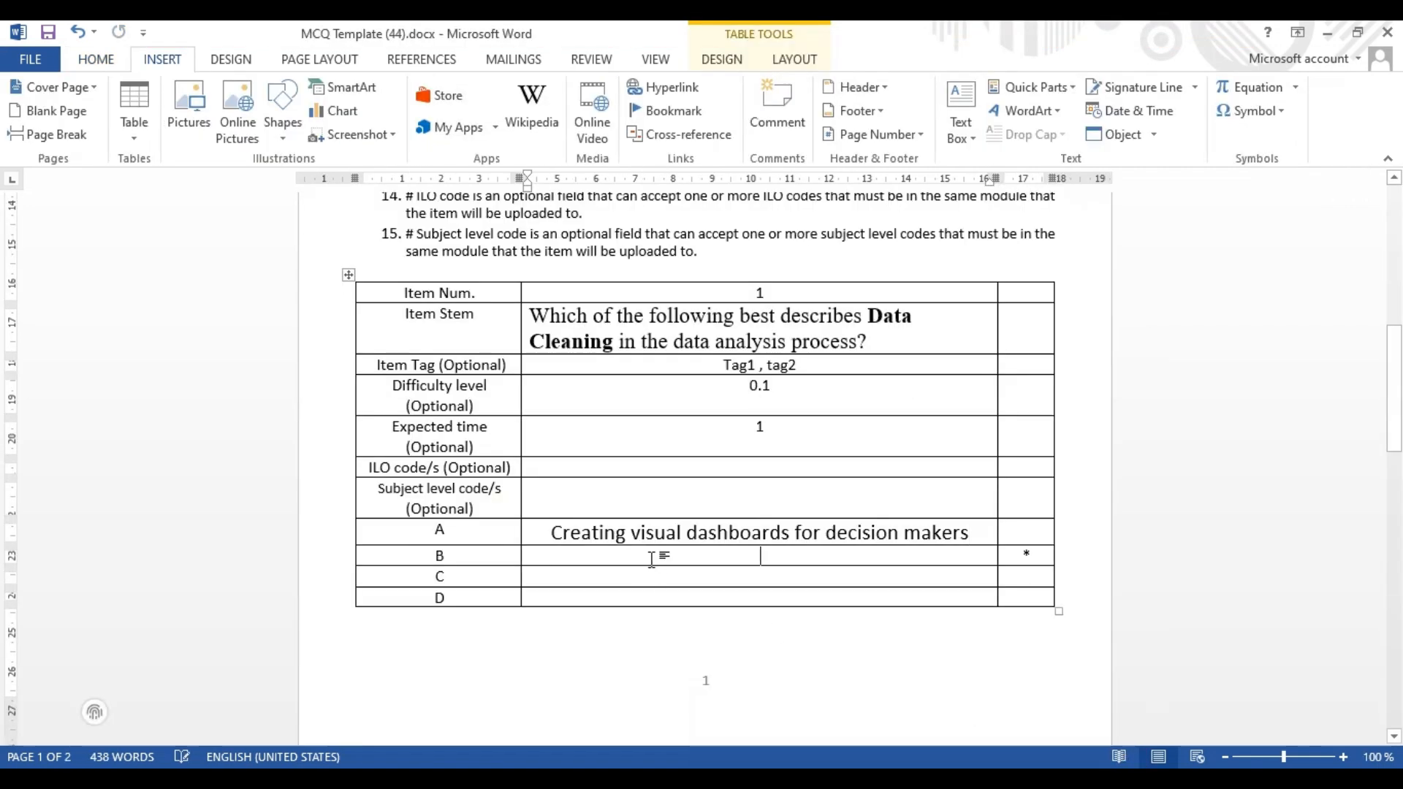
pyautogui.hotkey('ctrl', 'v')
# Copy option C's text from Document1 and paste it into the template's C cell
pyautogui.click(925, 780)
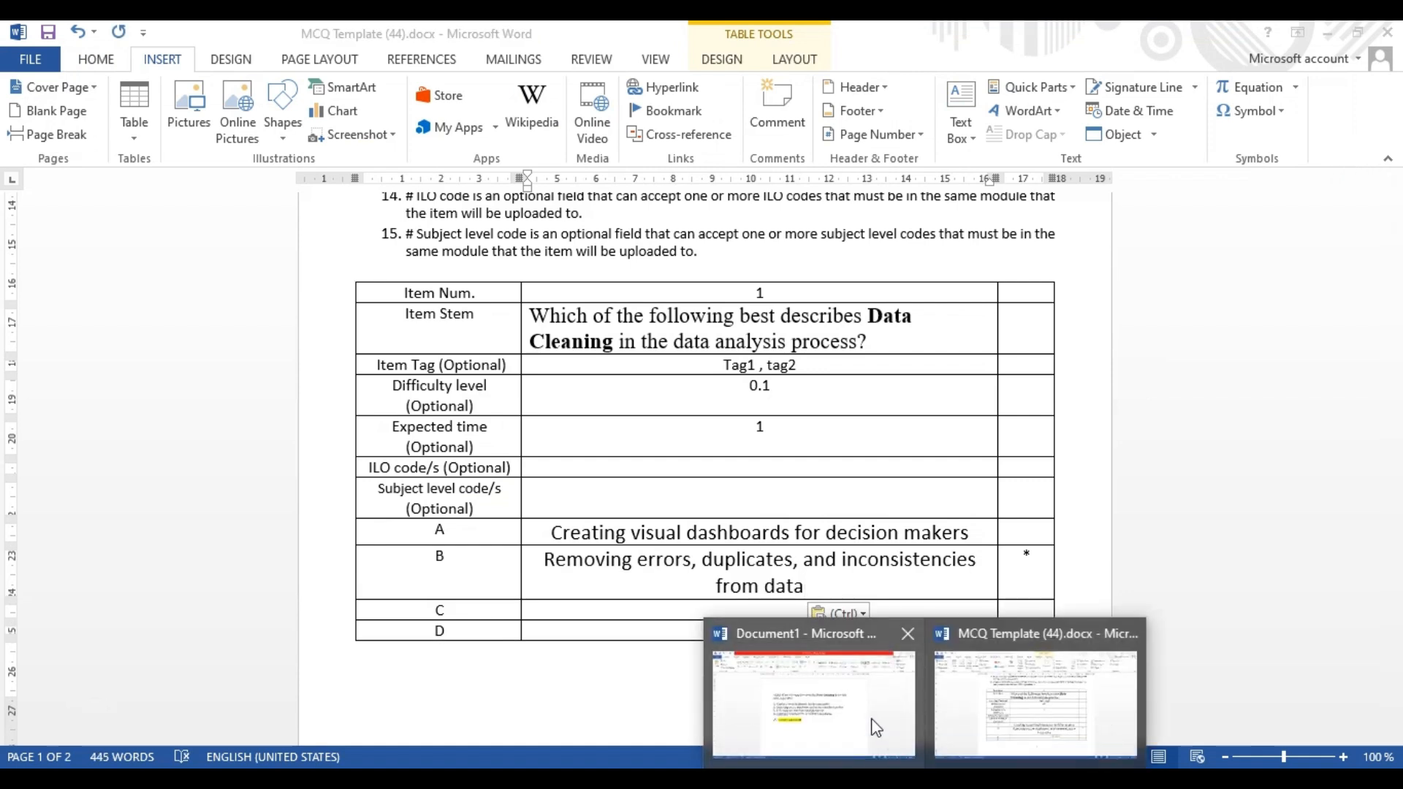
pyautogui.click(803, 705)
pyautogui.moveTo(445, 433); pyautogui.dragTo(778, 437)
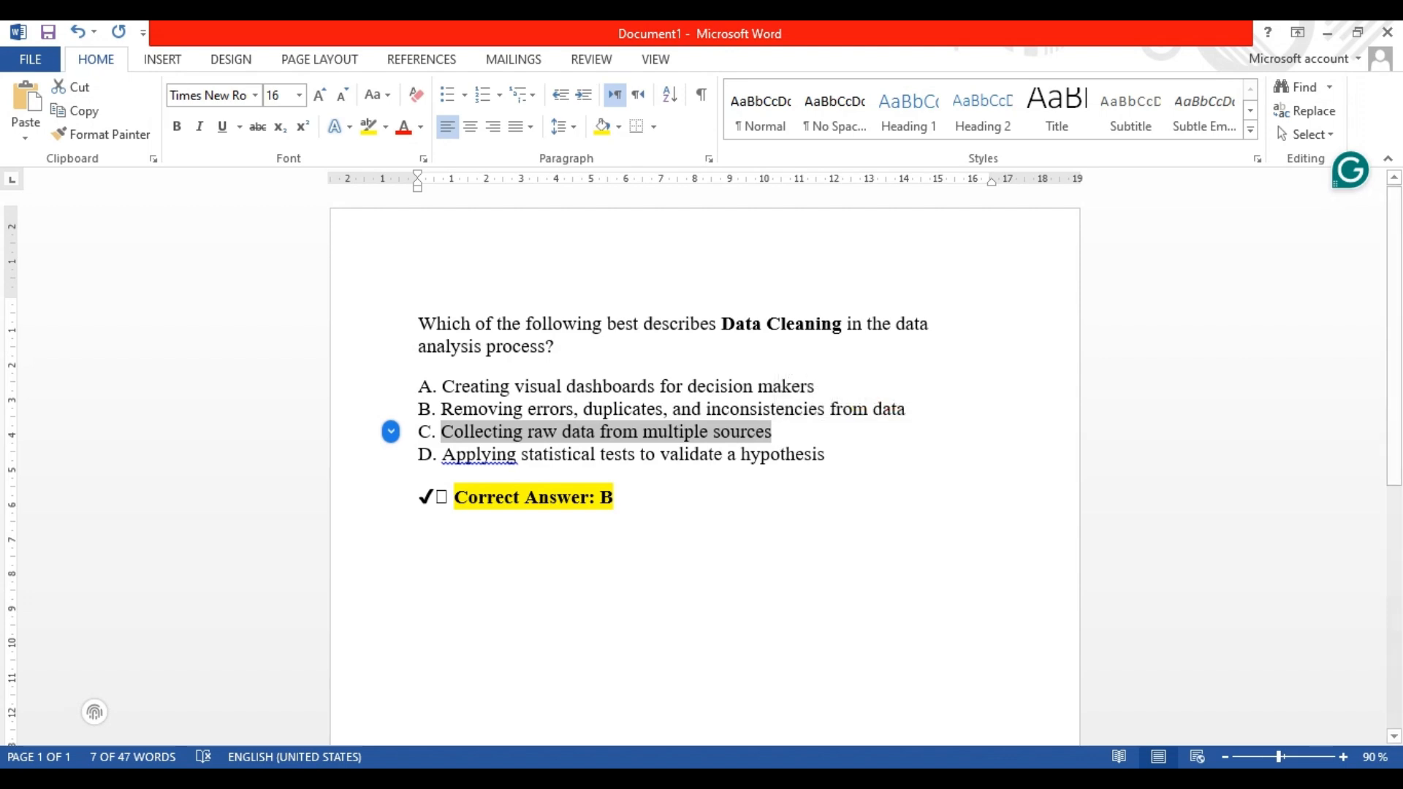
pyautogui.click(925, 780)
pyautogui.click(962, 719)
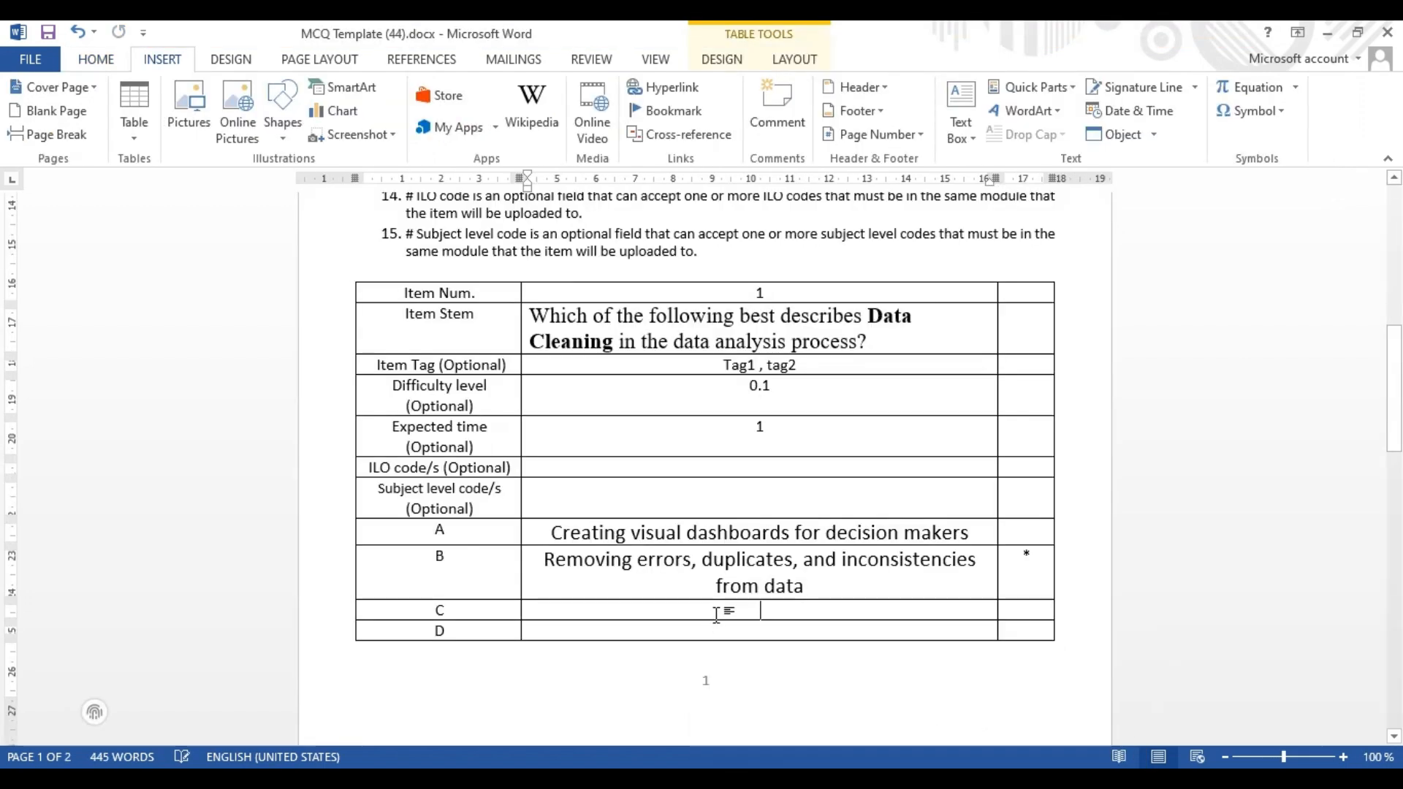
pyautogui.click(717, 611)
pyautogui.hotkey('ctrl', 'v')
# Copy option D's text from Document1 and paste it into the template's D cell
pyautogui.click(925, 780)
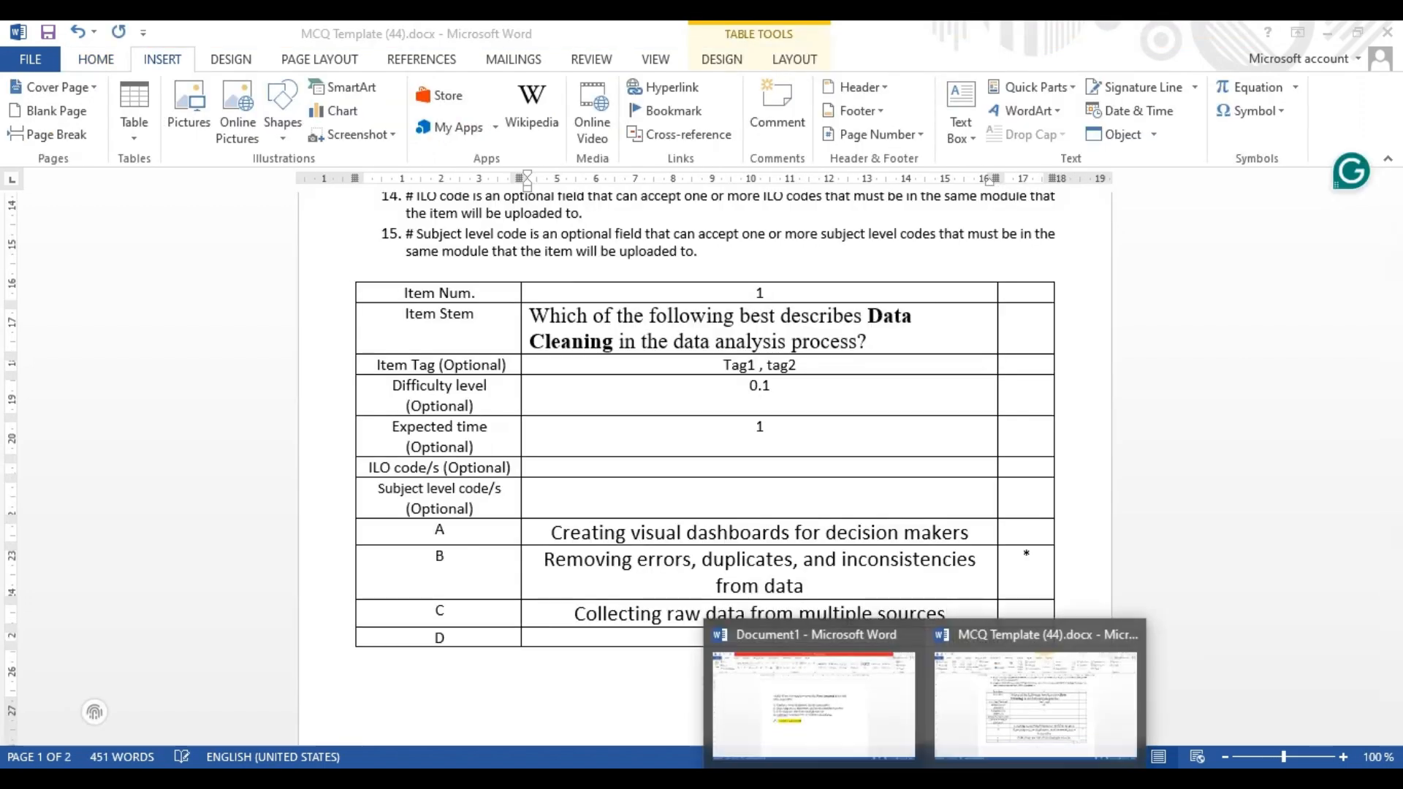
pyautogui.click(898, 720)
pyautogui.moveTo(443, 457); pyautogui.dragTo(787, 453)
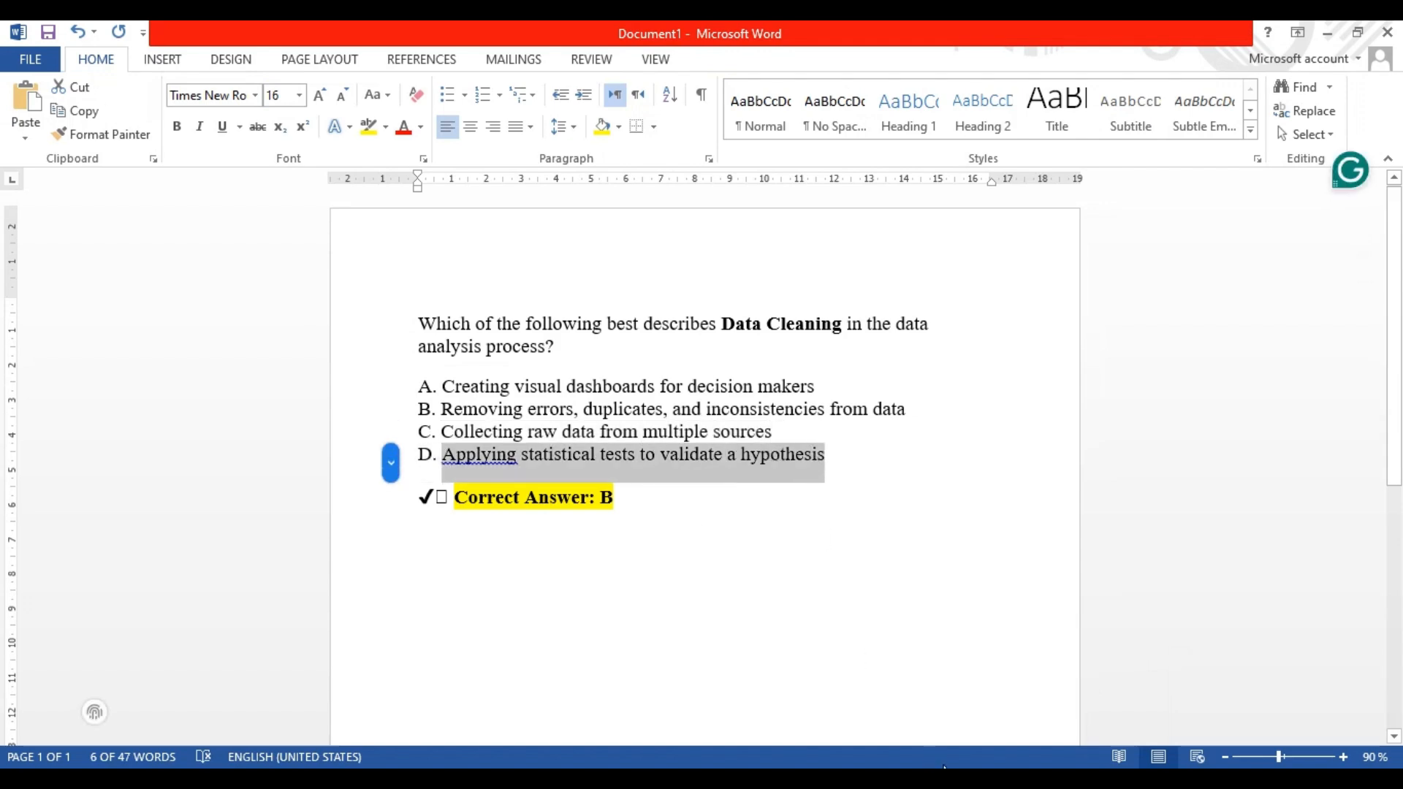
pyautogui.click(925, 781)
pyautogui.click(989, 738)
pyautogui.click(716, 642)
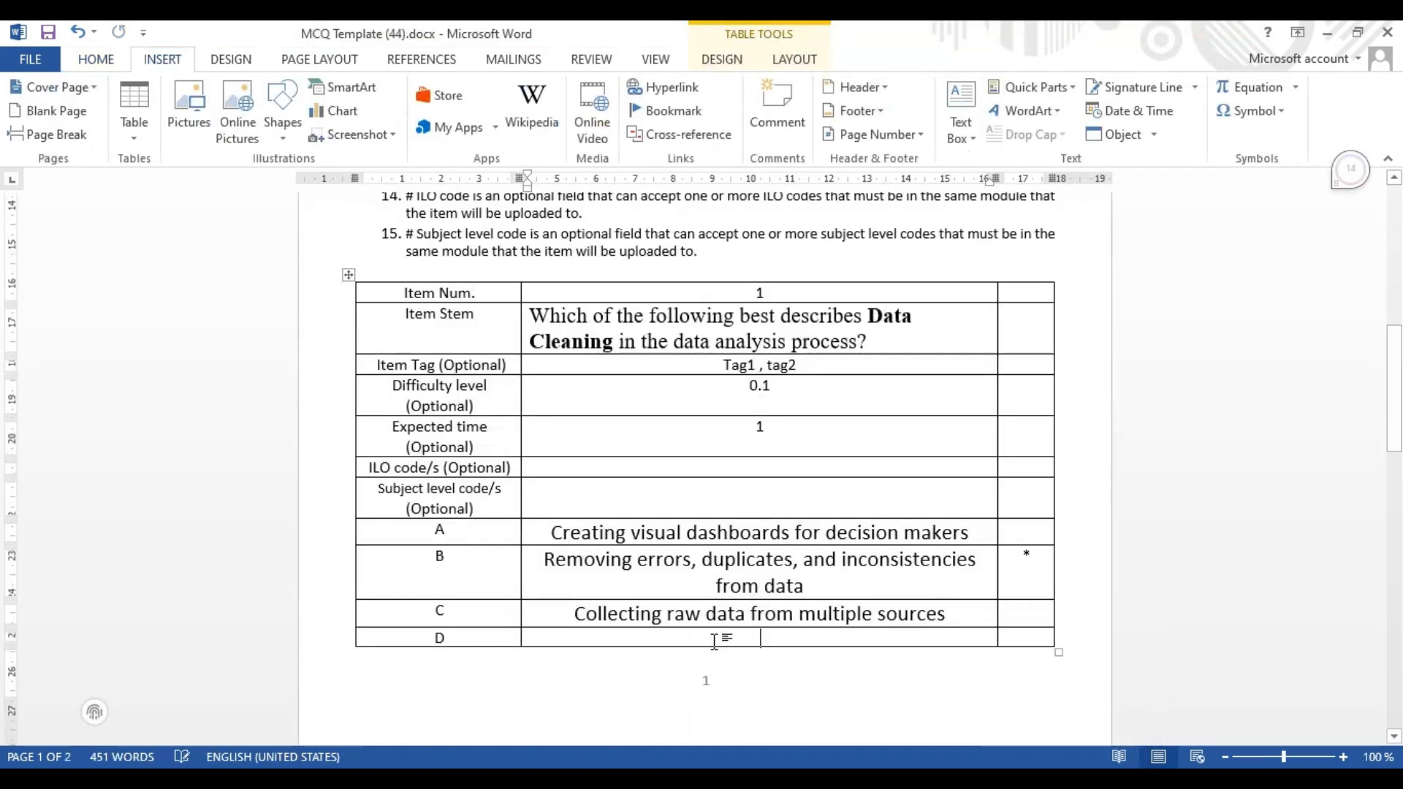
pyautogui.hotkey('ctrl', 'v')
# Mark option B as the correct answer by placing the asterisk in its answer-key cell
pyautogui.moveTo(1018, 562); pyautogui.dragTo(1038, 560)
pyautogui.press('BackSpace')
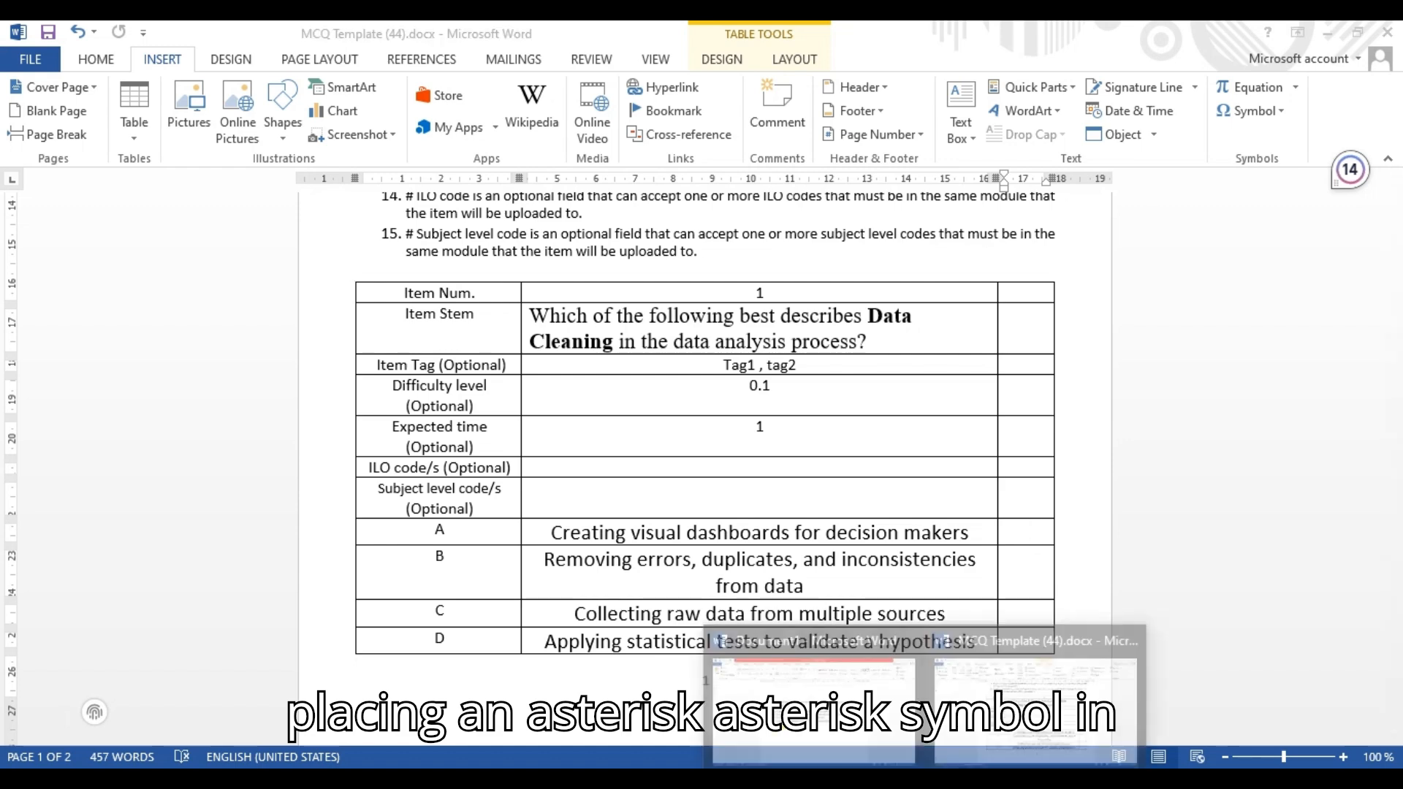
pyautogui.click(1142, 680)
pyautogui.moveTo(630, 499); pyautogui.dragTo(539, 501)
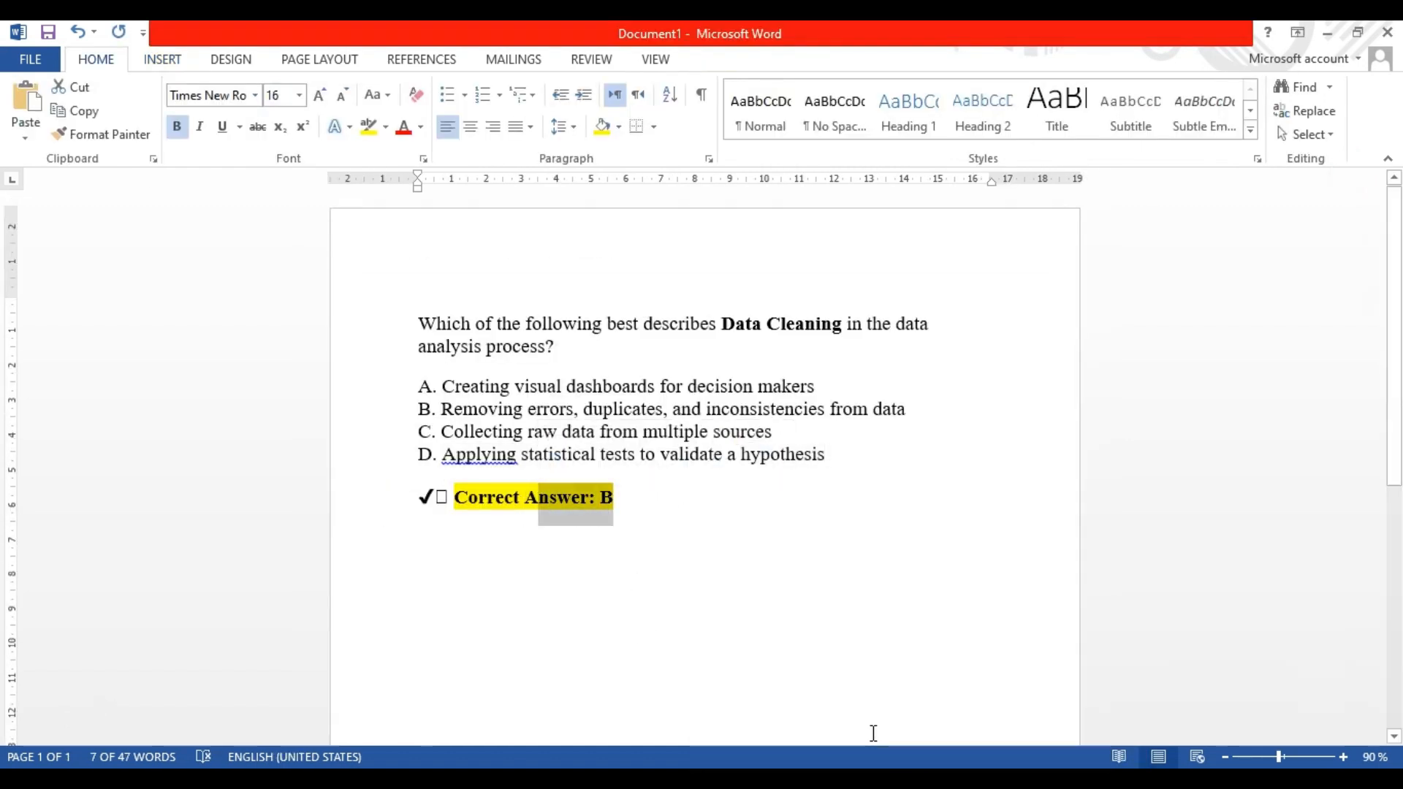
pyautogui.click(969, 731)
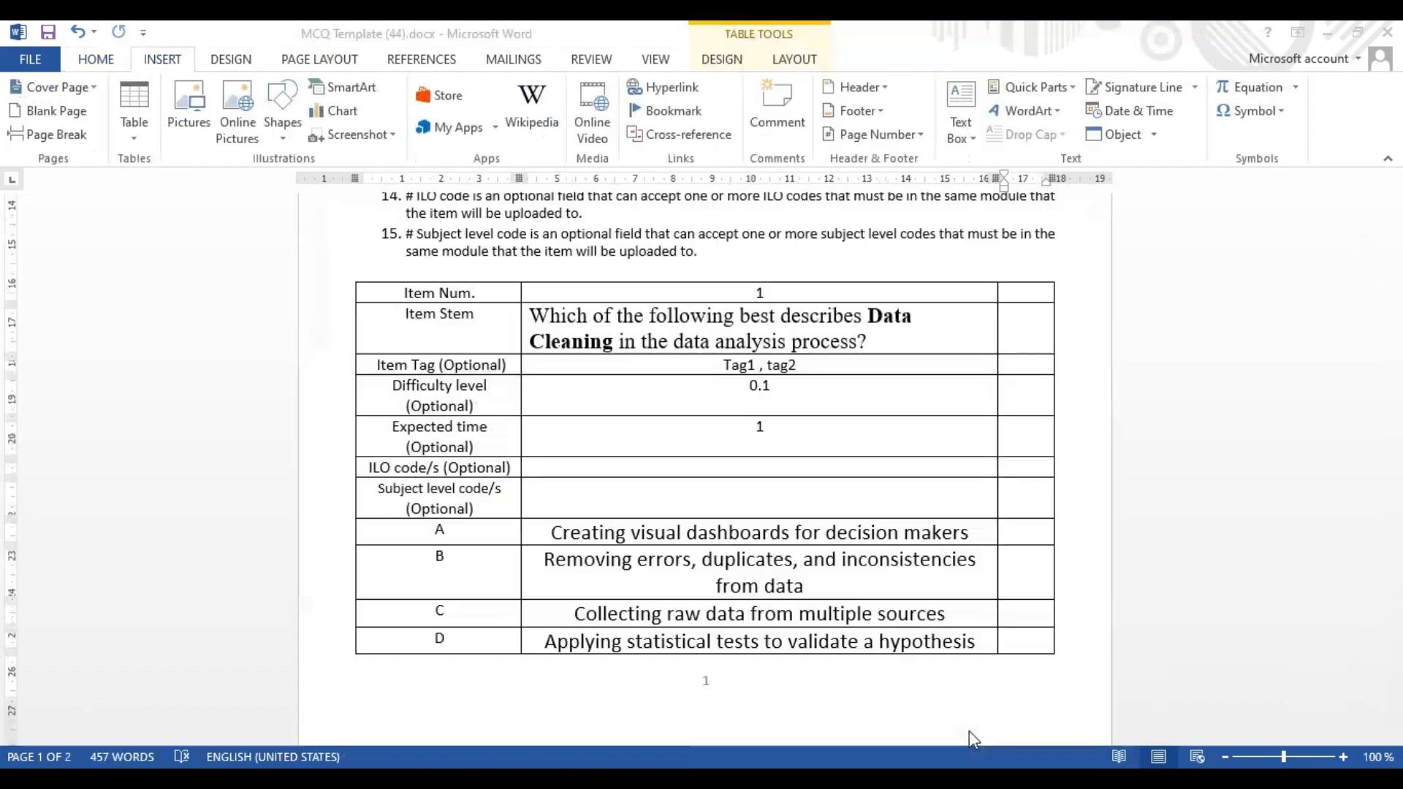
pyautogui.click(1020, 573)
pyautogui.hotkey('ctrl', 'v')
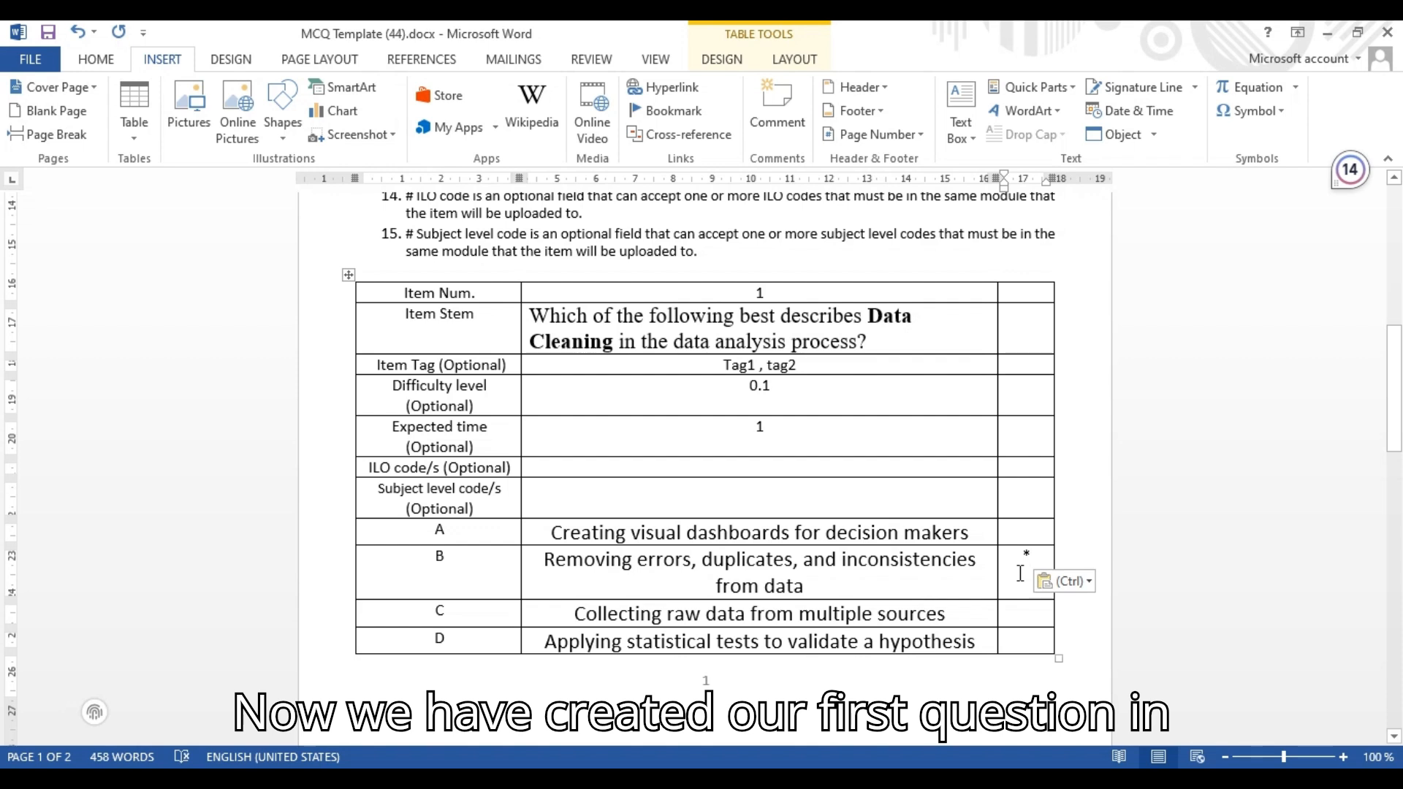
# Copy the whole question table and paste a duplicate of it on the next page
pyautogui.click(988, 640)
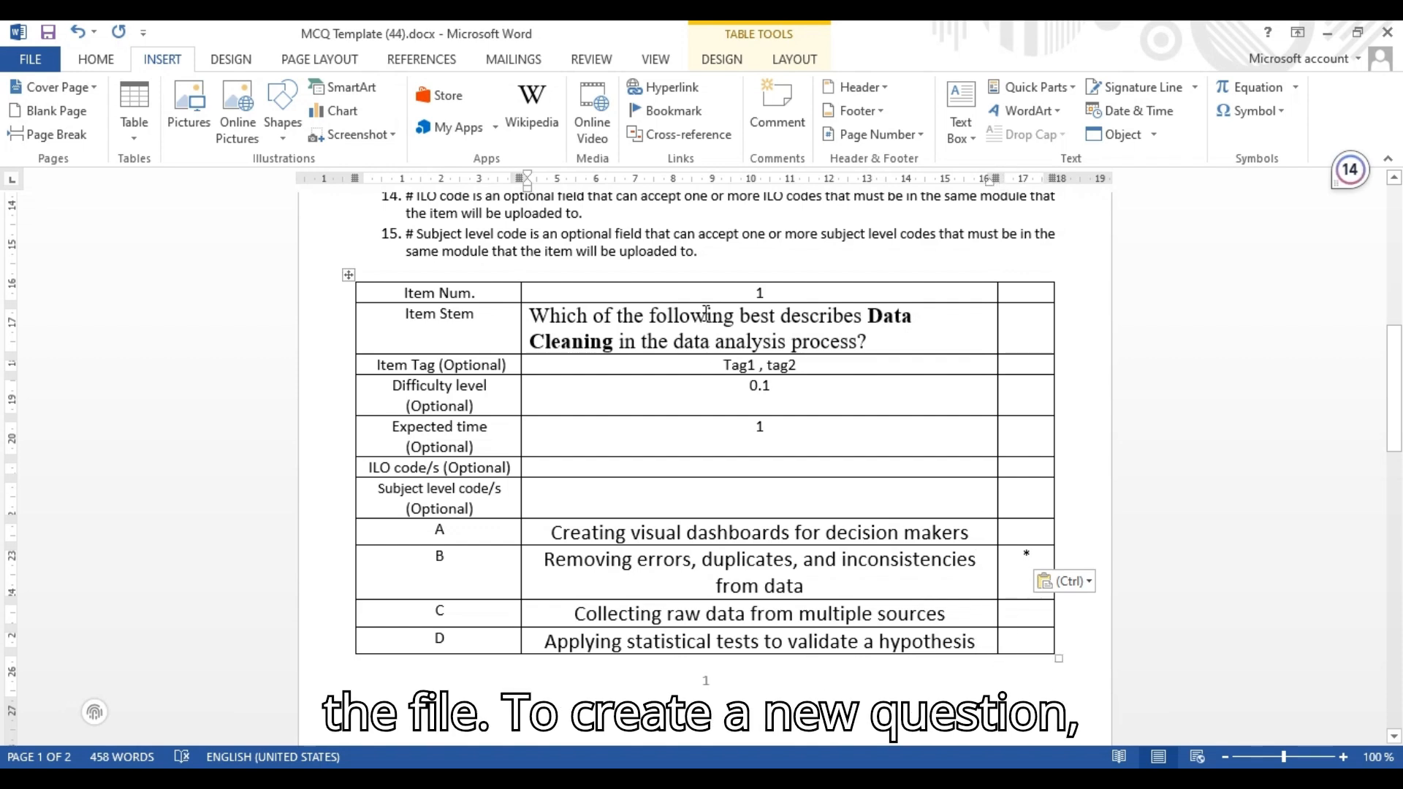
pyautogui.click(350, 280)
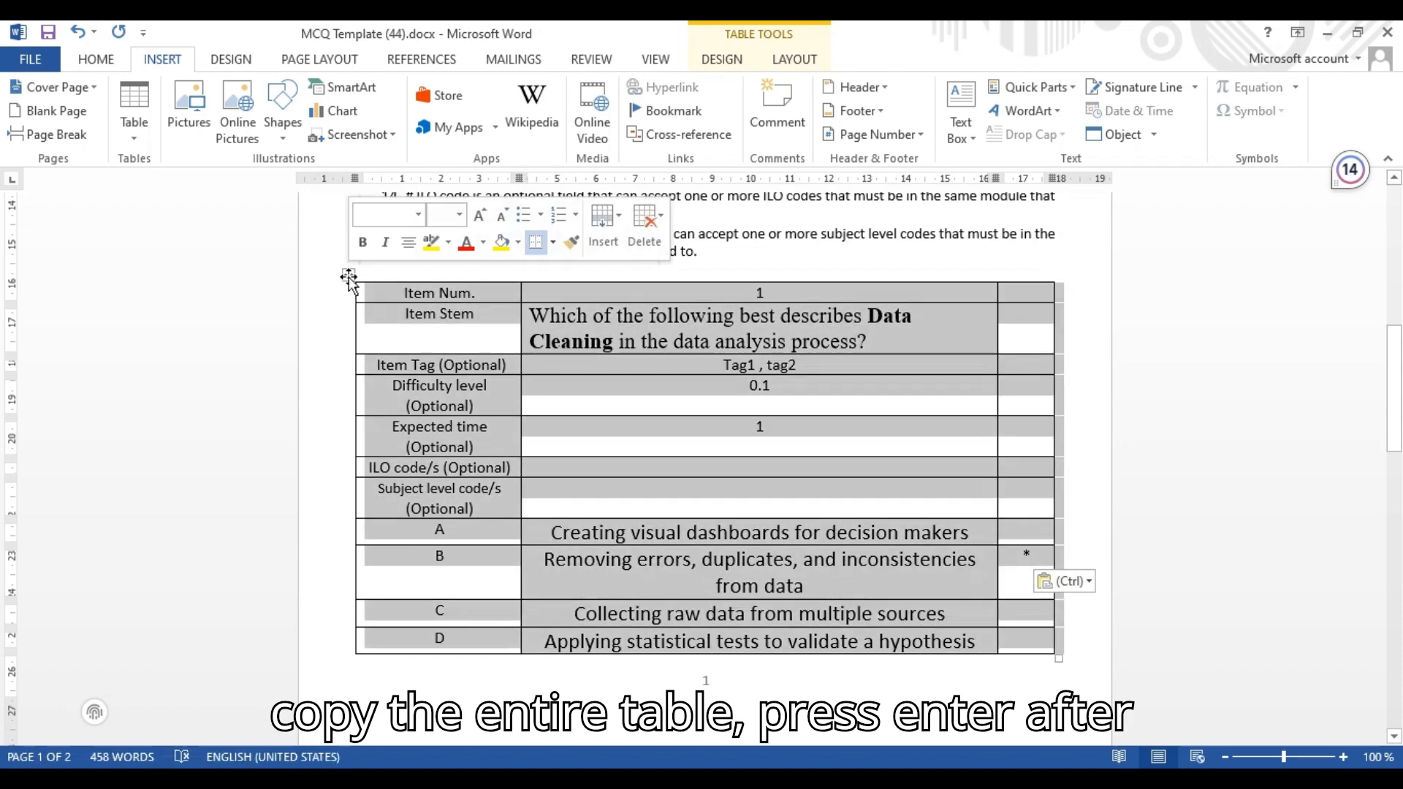
pyautogui.rightClick(351, 281)
pyautogui.click(388, 316)
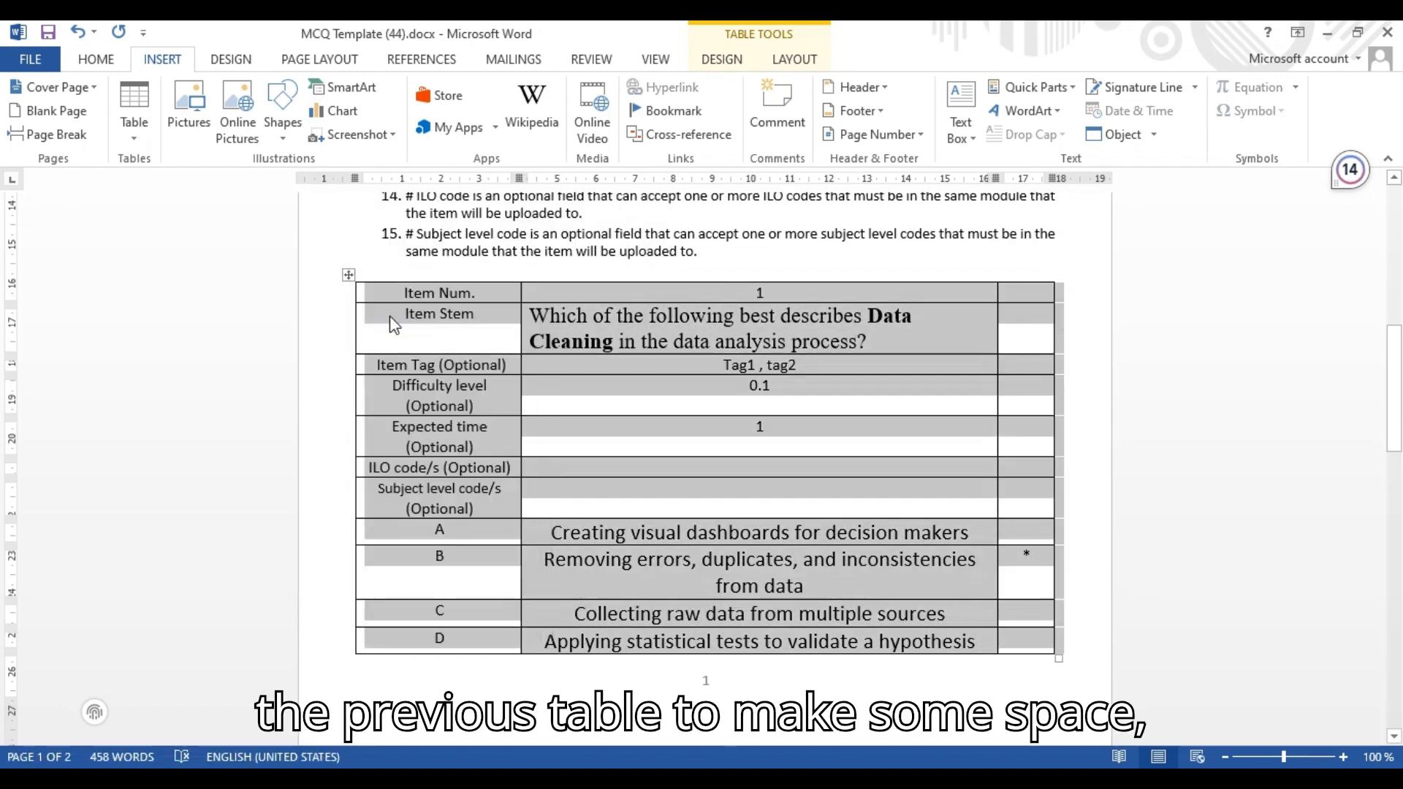
pyautogui.click(743, 670)
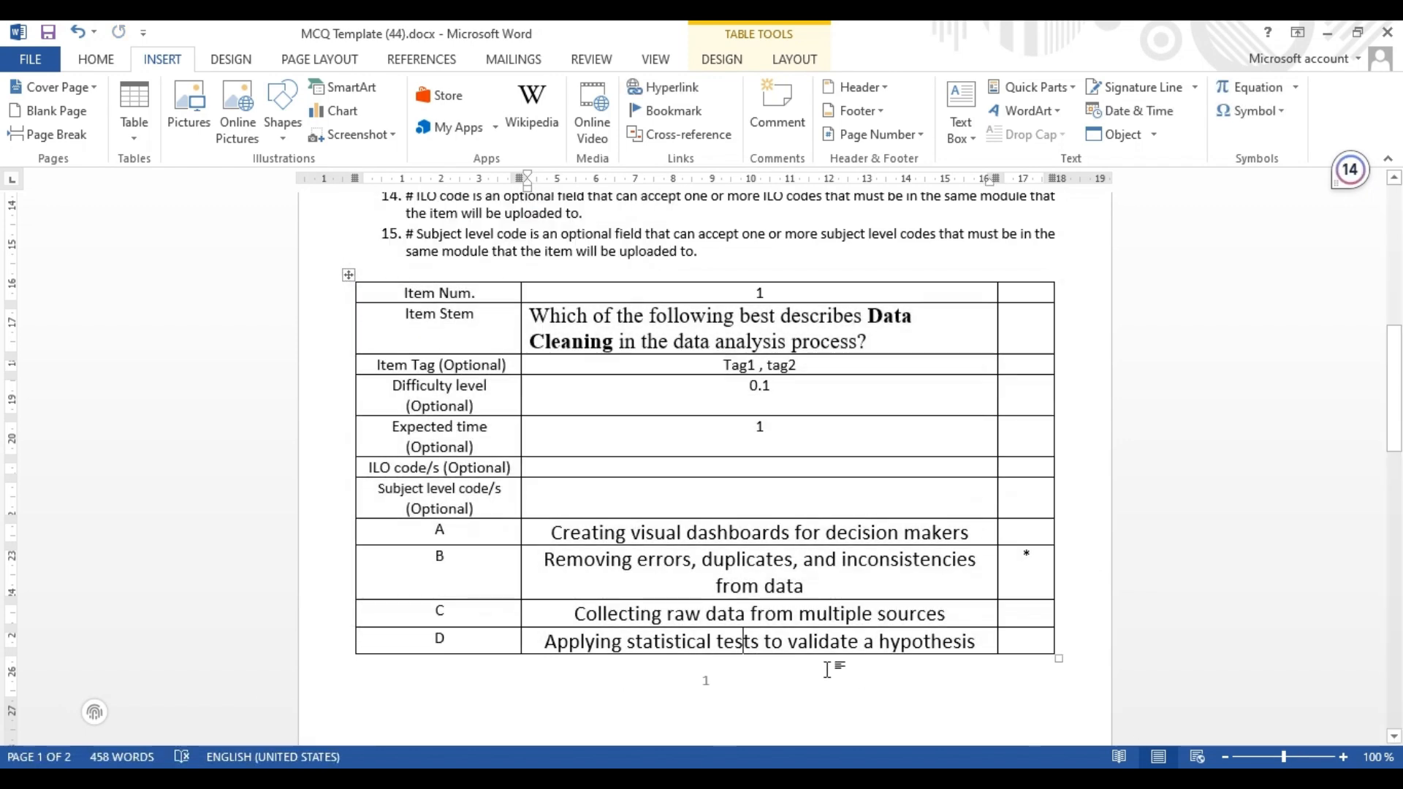
pyautogui.moveTo(1395, 444); pyautogui.dragTo(1398, 515)
pyautogui.click(868, 636)
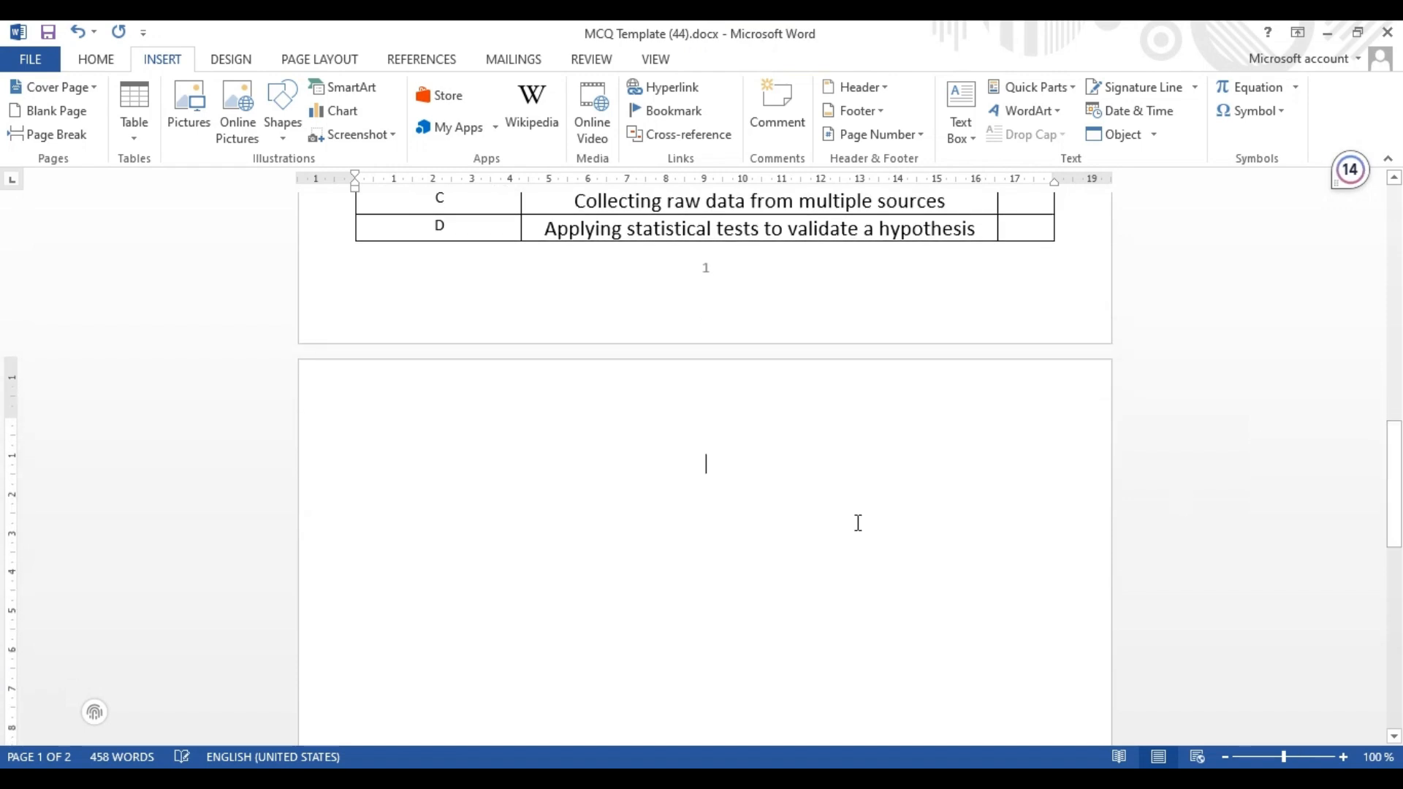
pyautogui.hotkey('ctrl', 'v')
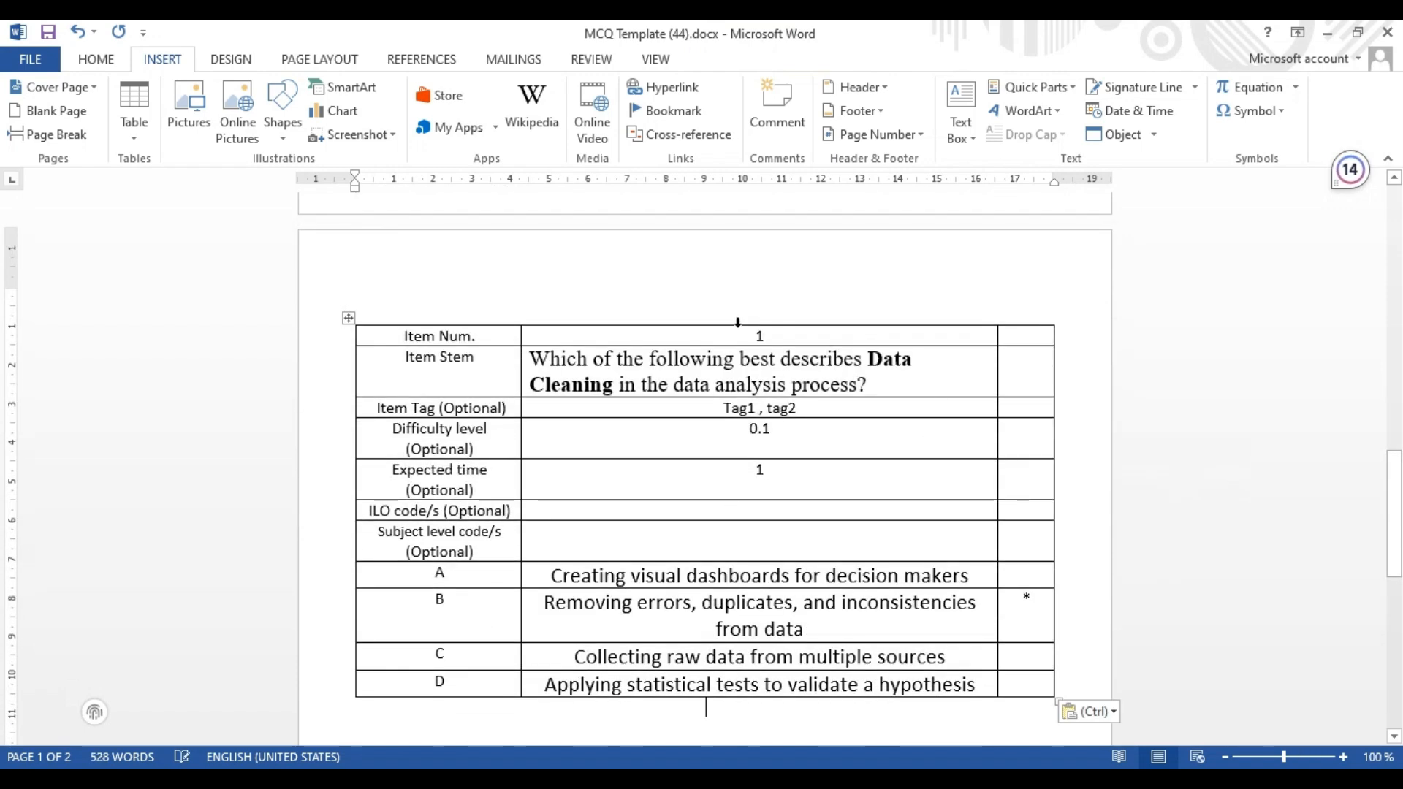
# Set the duplicated table's item number to 2 and append "two" to its item stem
pyautogui.doubleClick(761, 337)
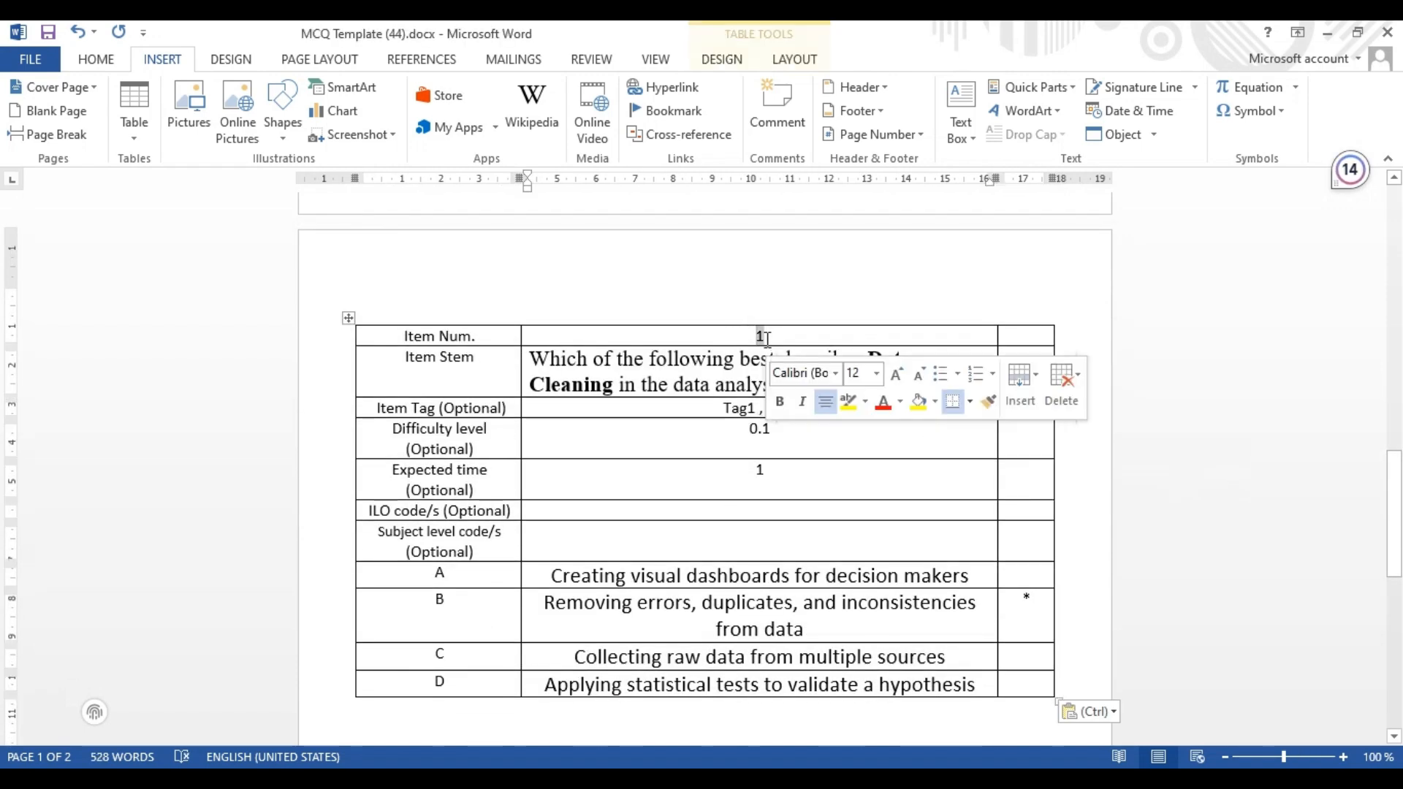
pyautogui.write('2')
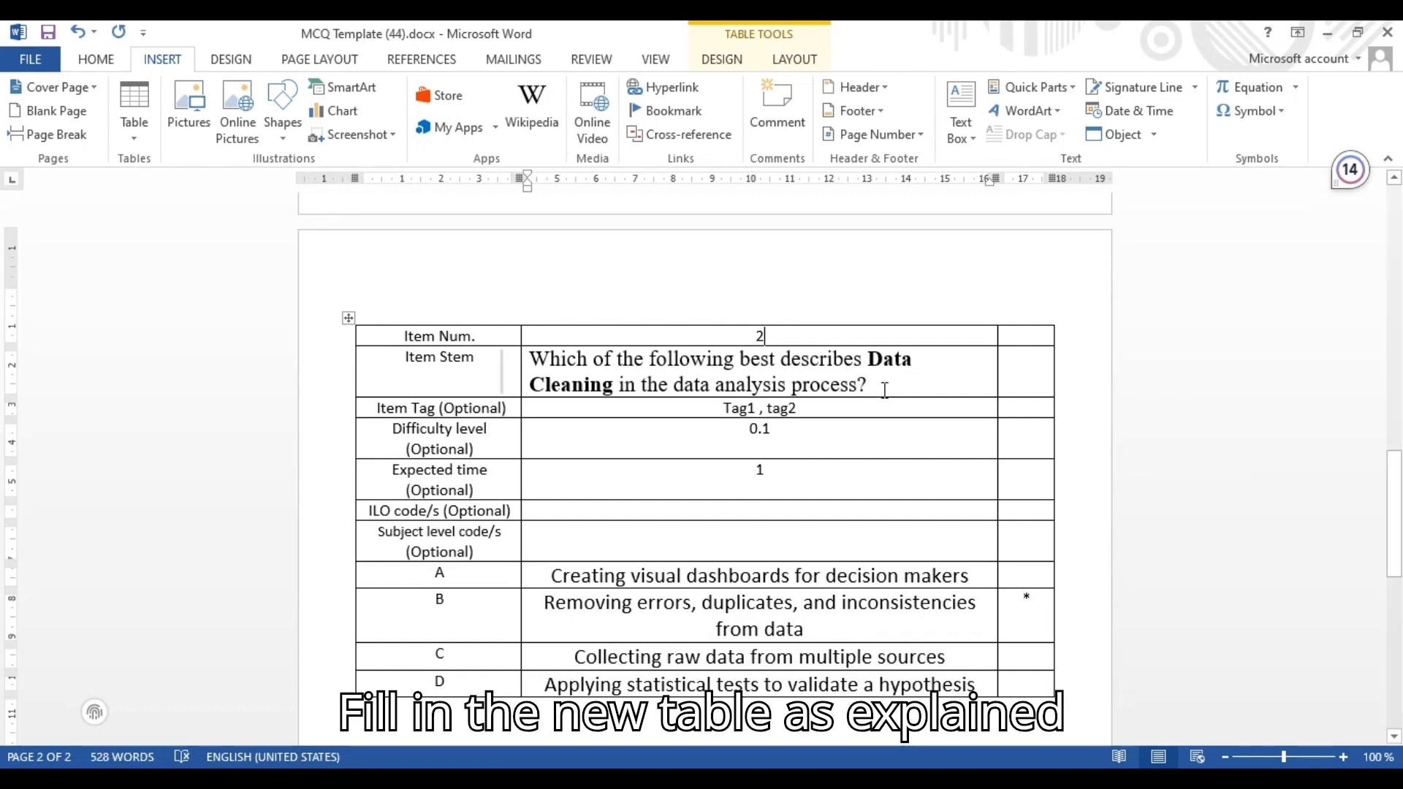
pyautogui.moveTo(871, 385); pyautogui.dragTo(528, 358)
# Clear the expected time, difficulty level and item tag values in the second question's table
pyautogui.click(782, 472)
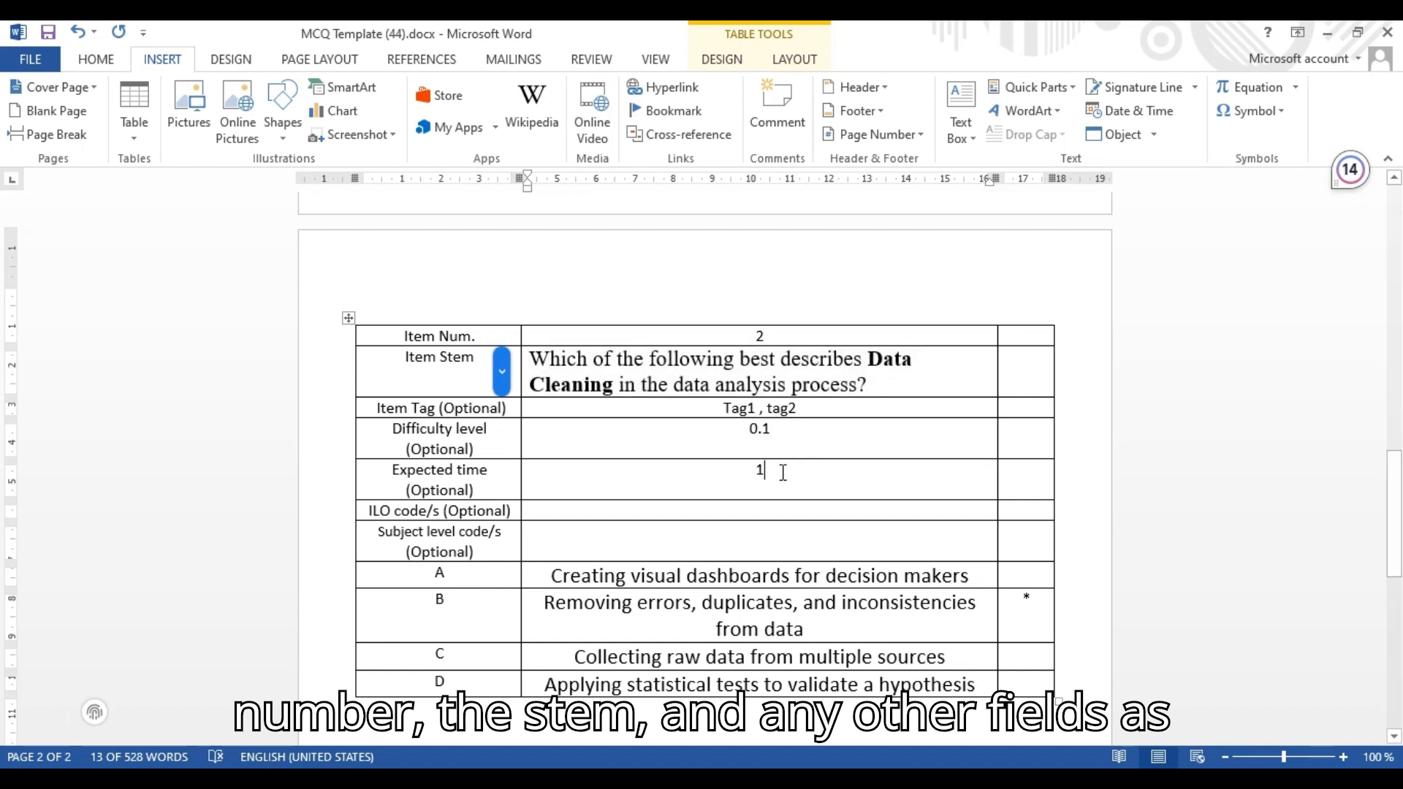
pyautogui.press('BackSpace')
pyautogui.click(773, 431)
pyautogui.press('BackSpace')
pyautogui.press('BackSpace')
pyautogui.press('BackSpace')
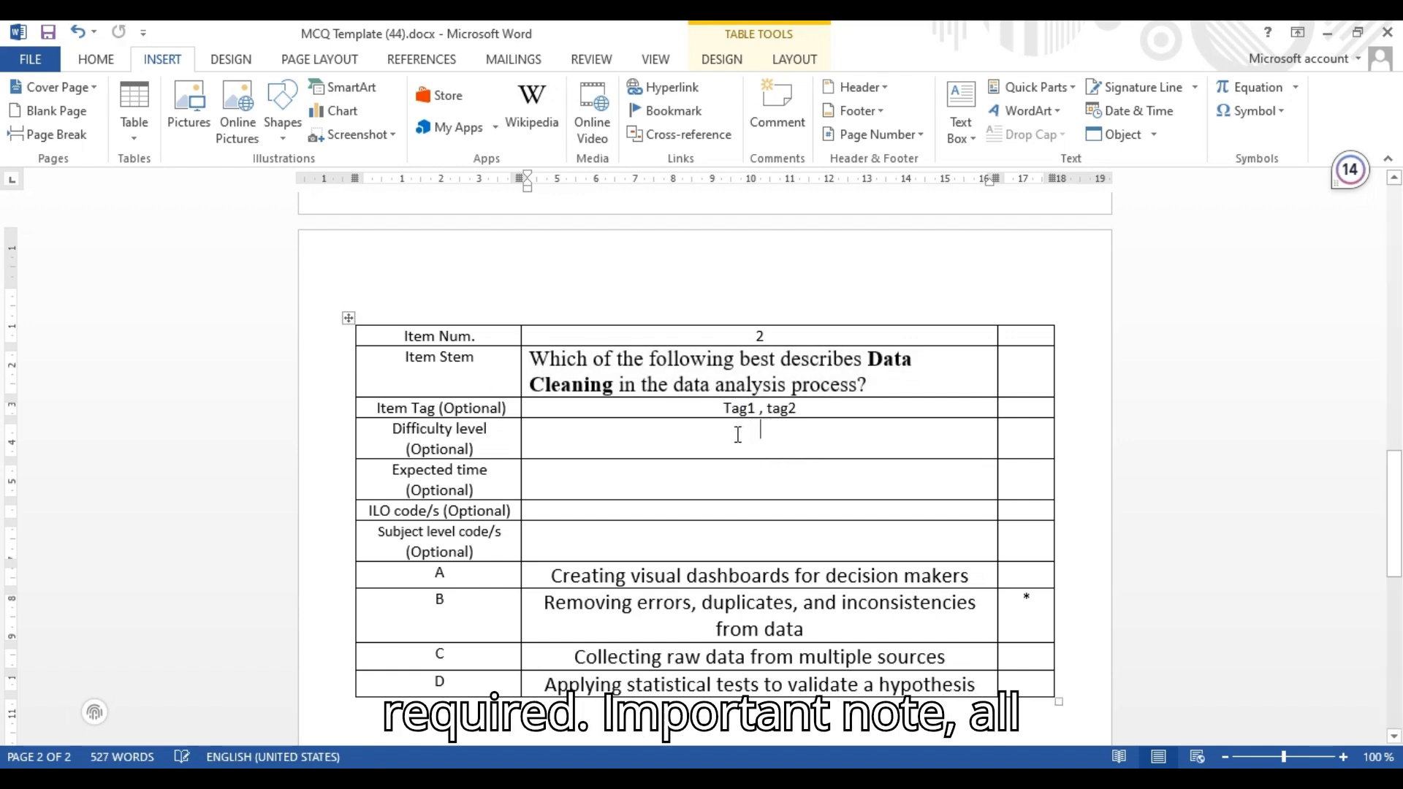
pyautogui.moveTo(793, 409); pyautogui.dragTo(727, 408)
pyautogui.press('BackSpace')
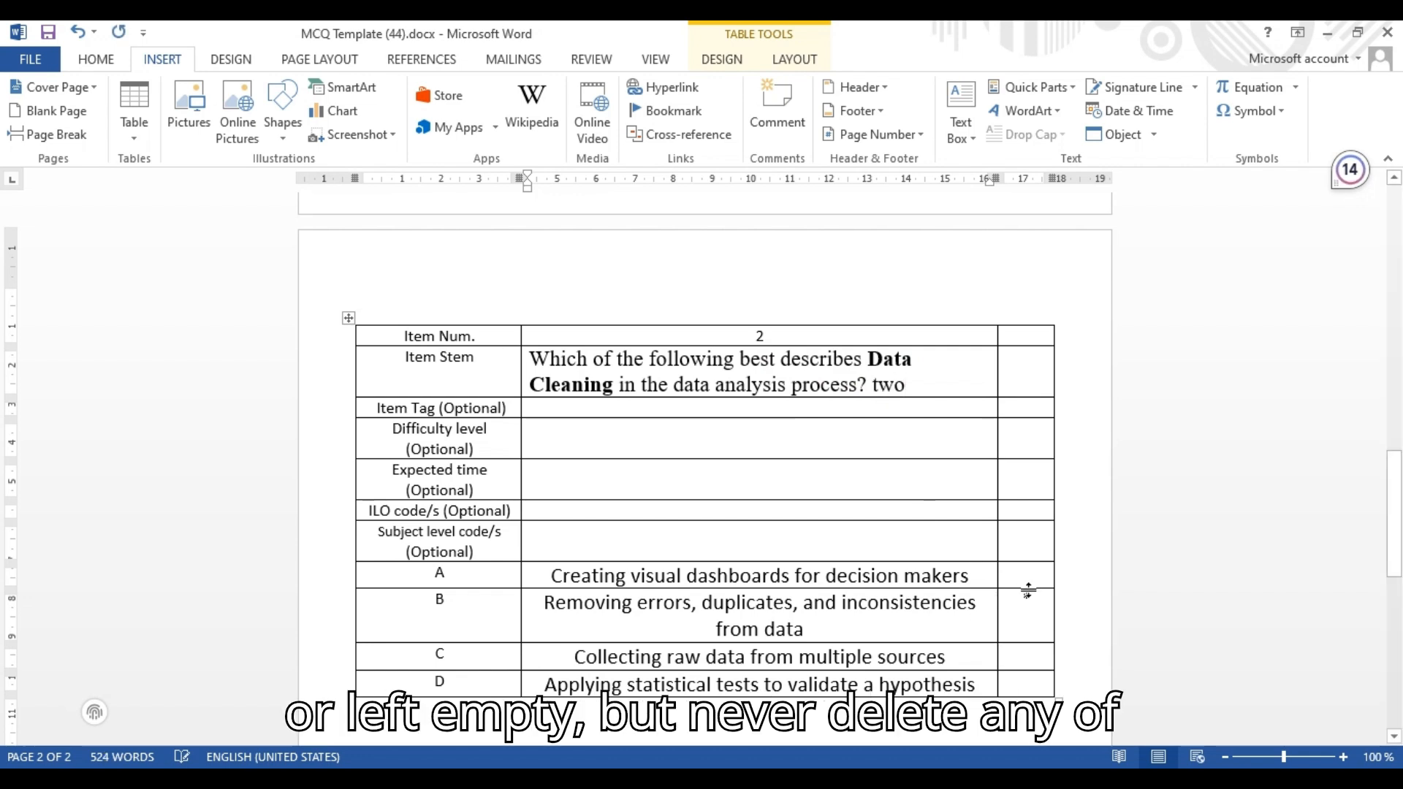
# Move the correct-answer asterisk from option B's answer-key cell to option C's
pyautogui.moveTo(1021, 603); pyautogui.dragTo(1031, 602)
pyautogui.press('Delete')
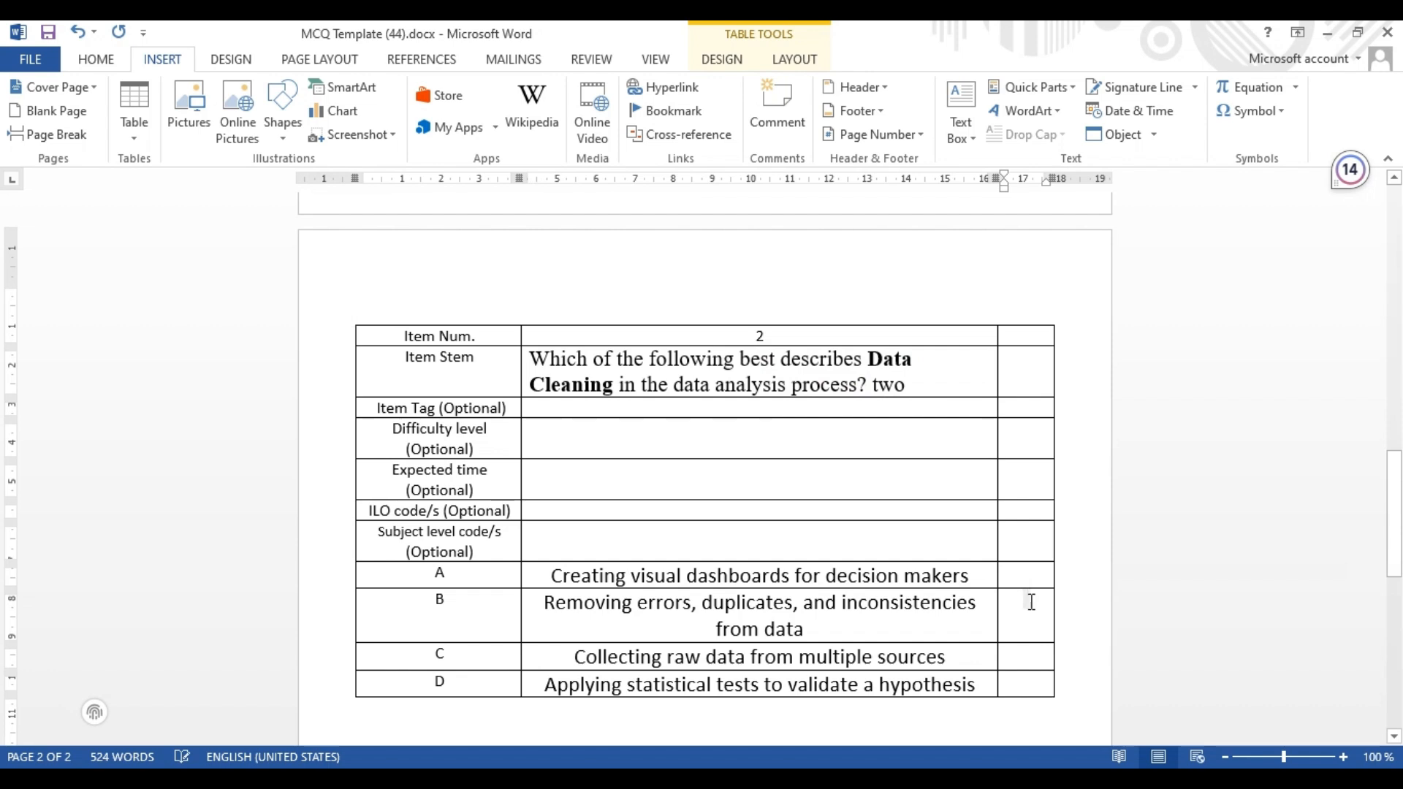
pyautogui.hotkey('ctrl', 'v')
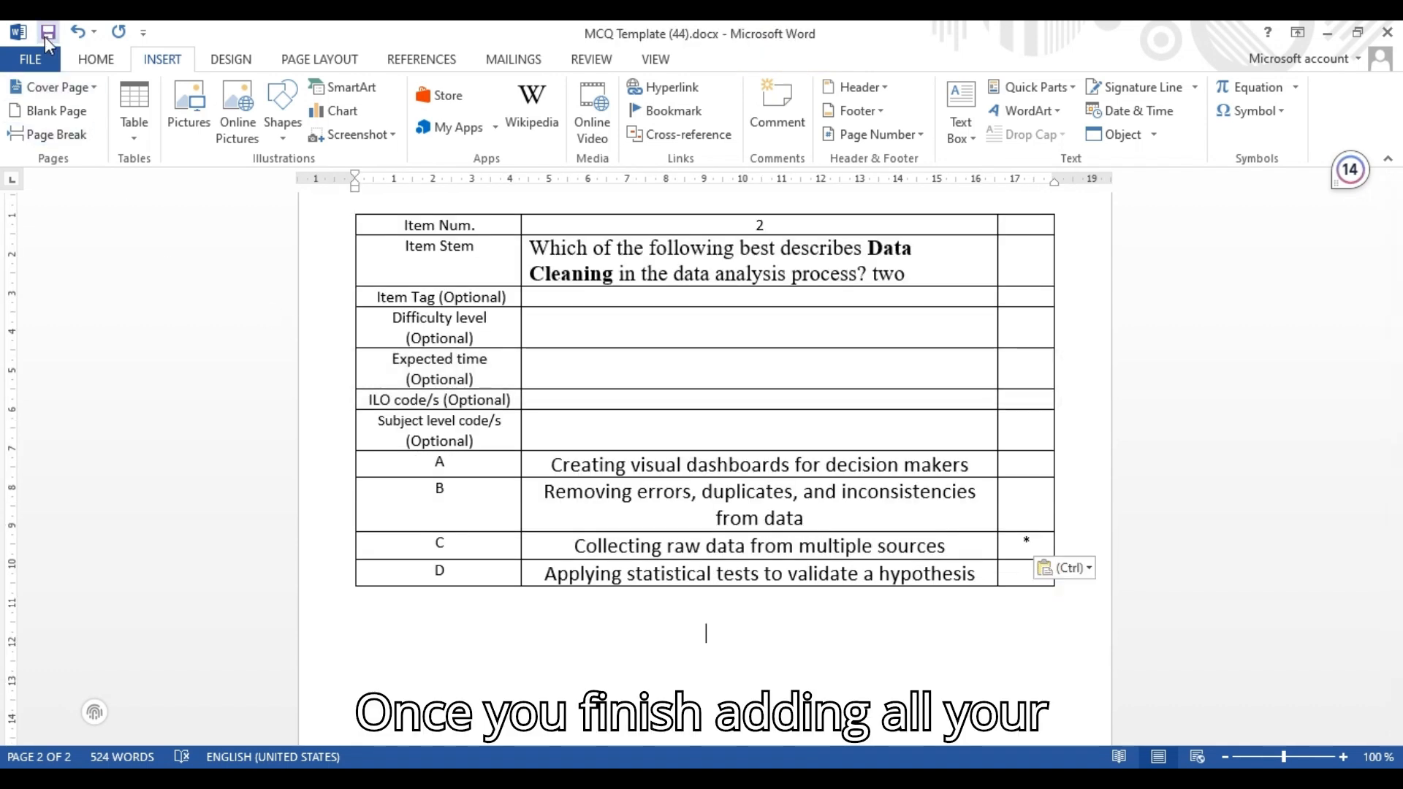
# Save the template document and switch to the Qorrect items page in Chrome
pyautogui.click(47, 38)
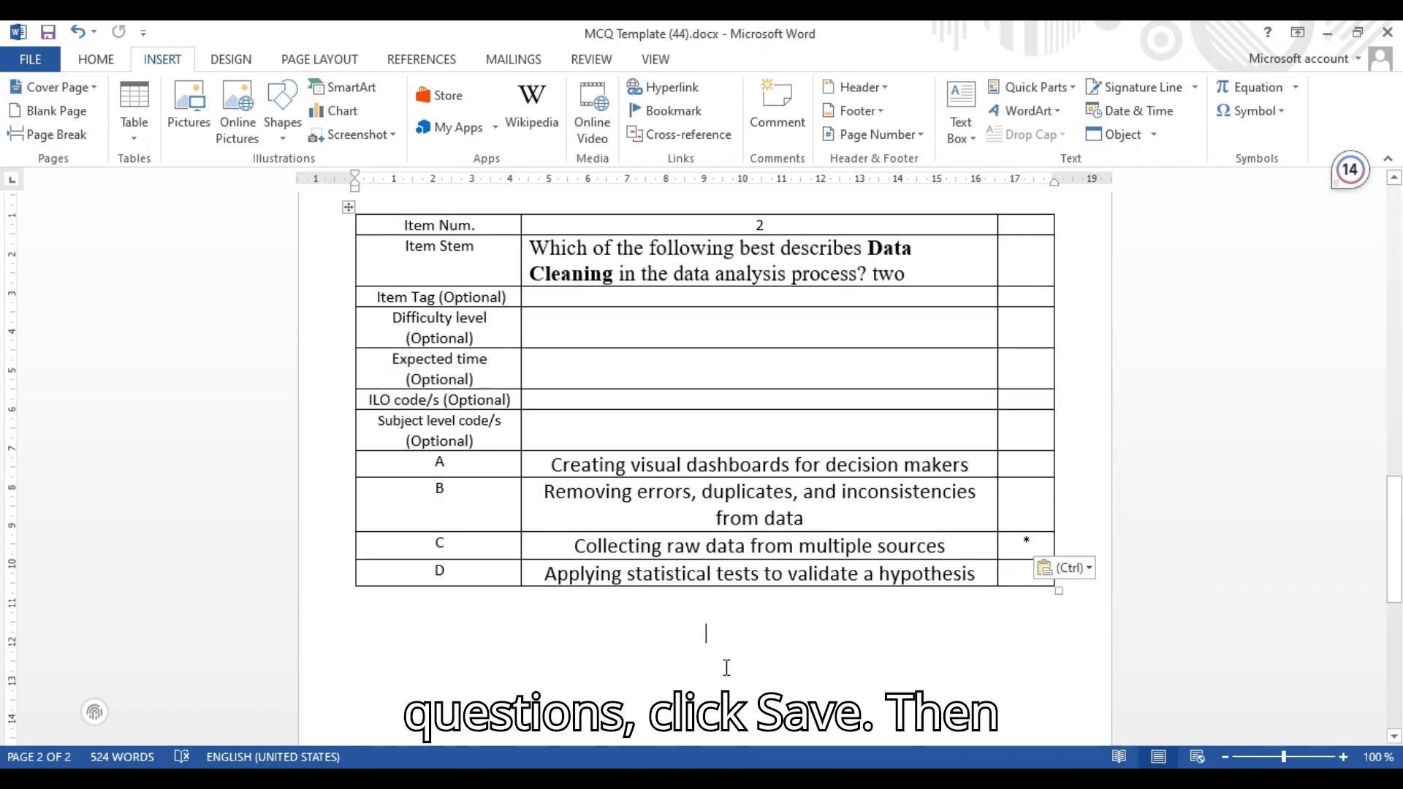
pyautogui.click(723, 779)
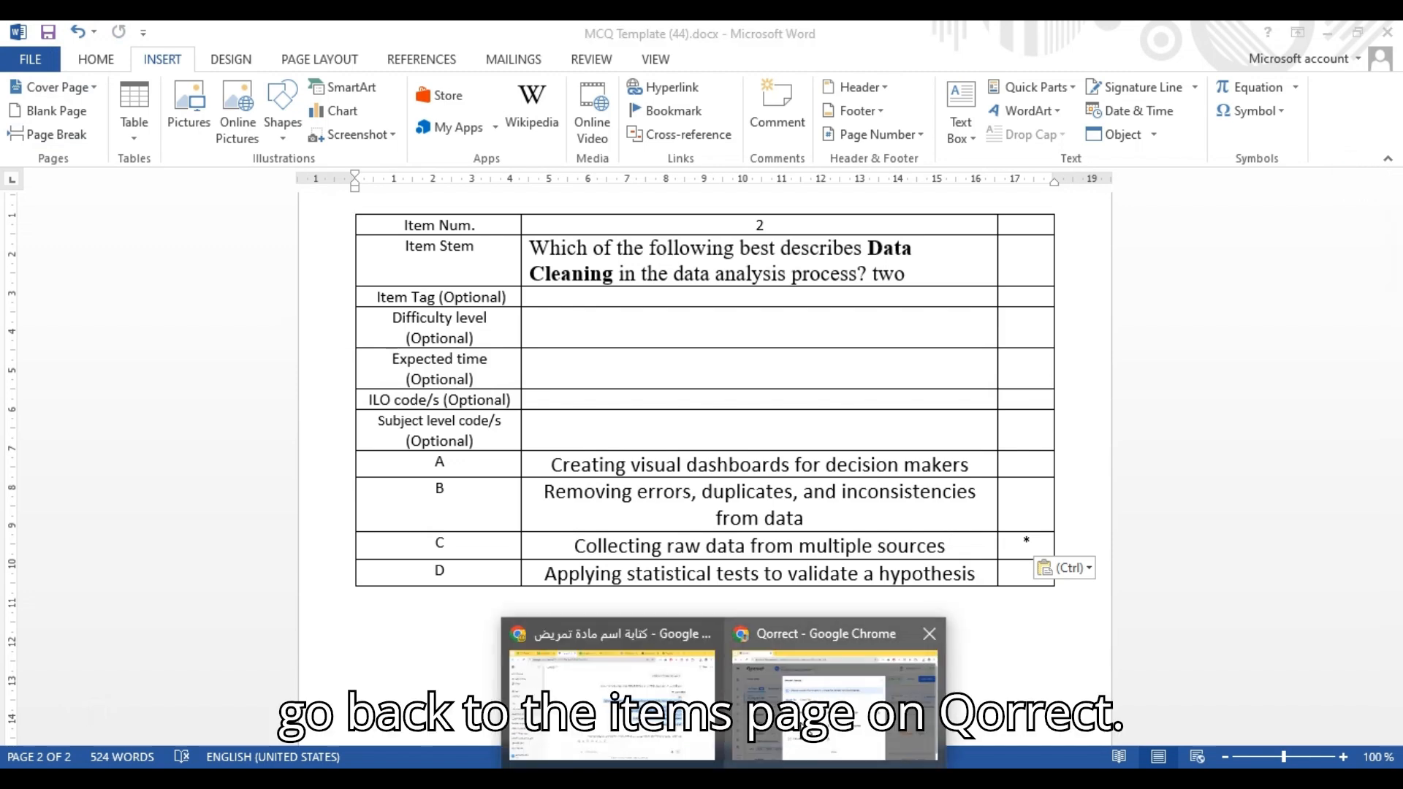
pyautogui.click(834, 694)
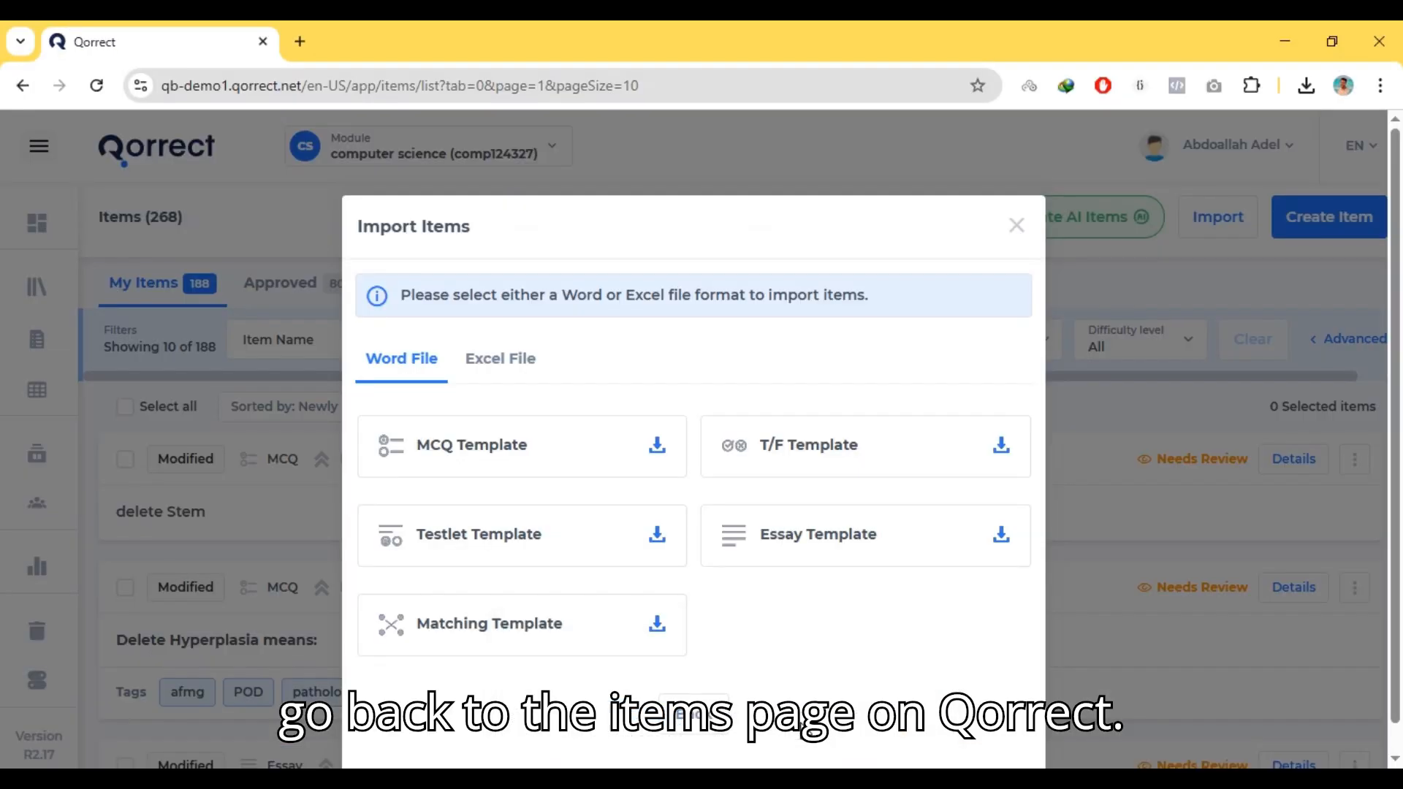
# Import the file MCQ Template (44).docx into the item bank and return to the items list
pyautogui.click(1019, 235)
pyautogui.click(1202, 236)
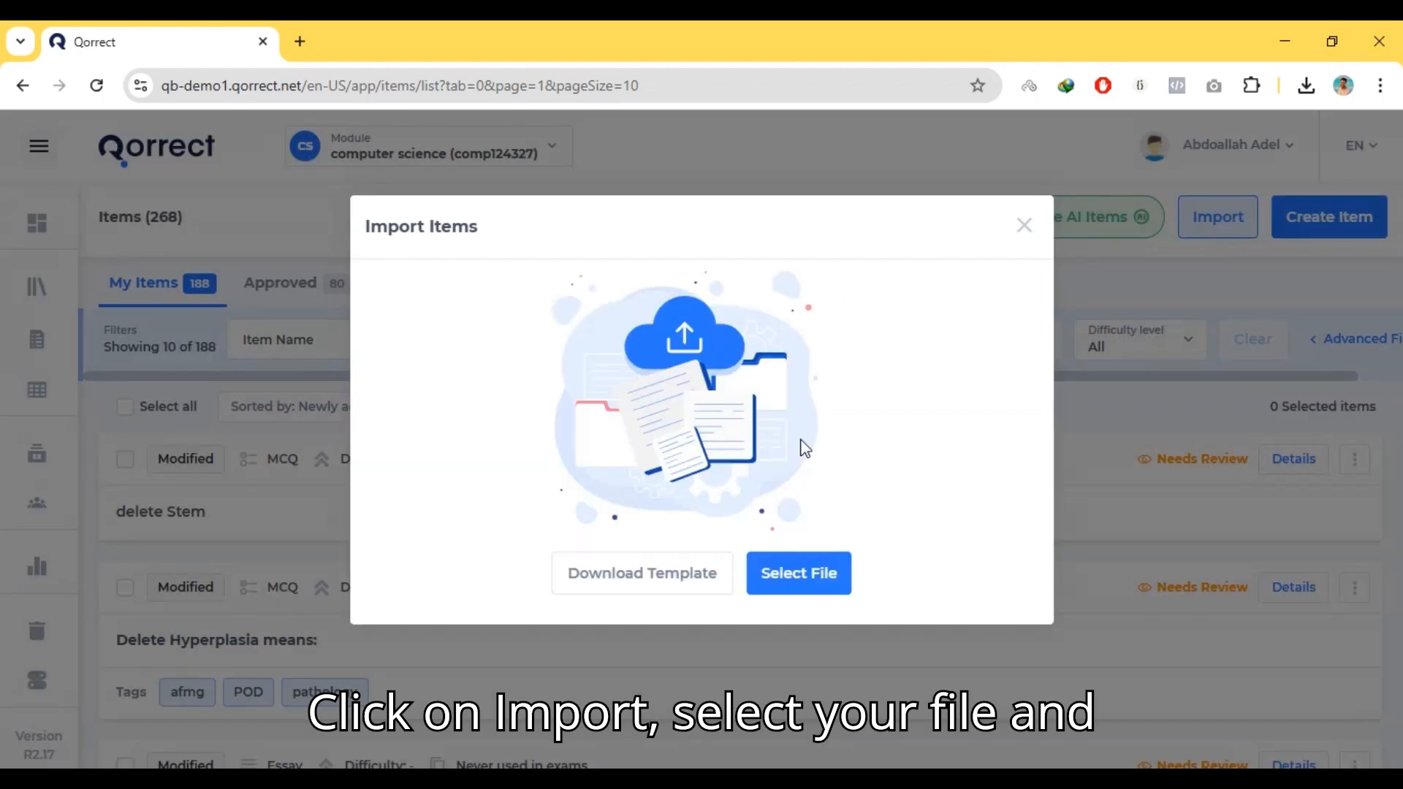
pyautogui.click(805, 576)
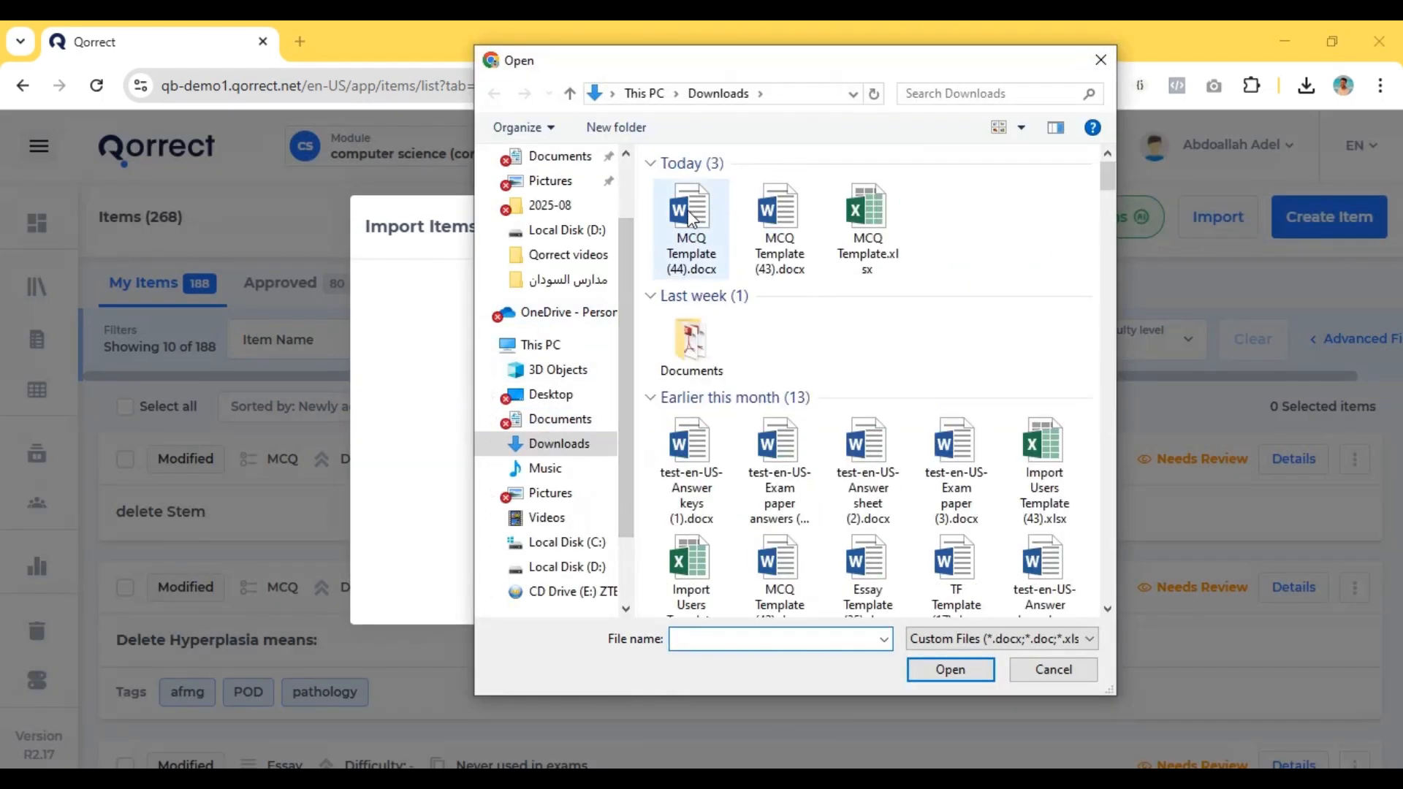
pyautogui.doubleClick(692, 218)
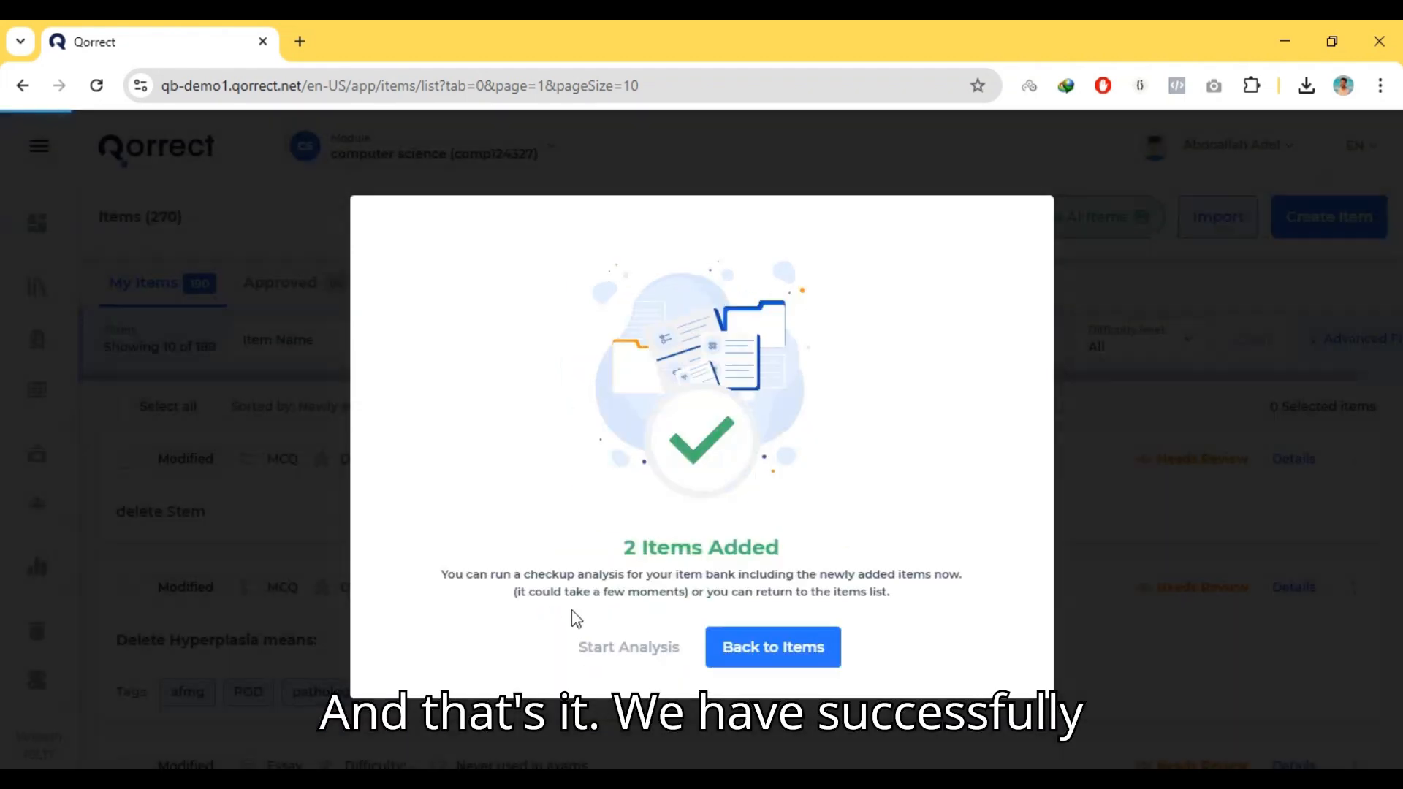
pyautogui.click(755, 651)
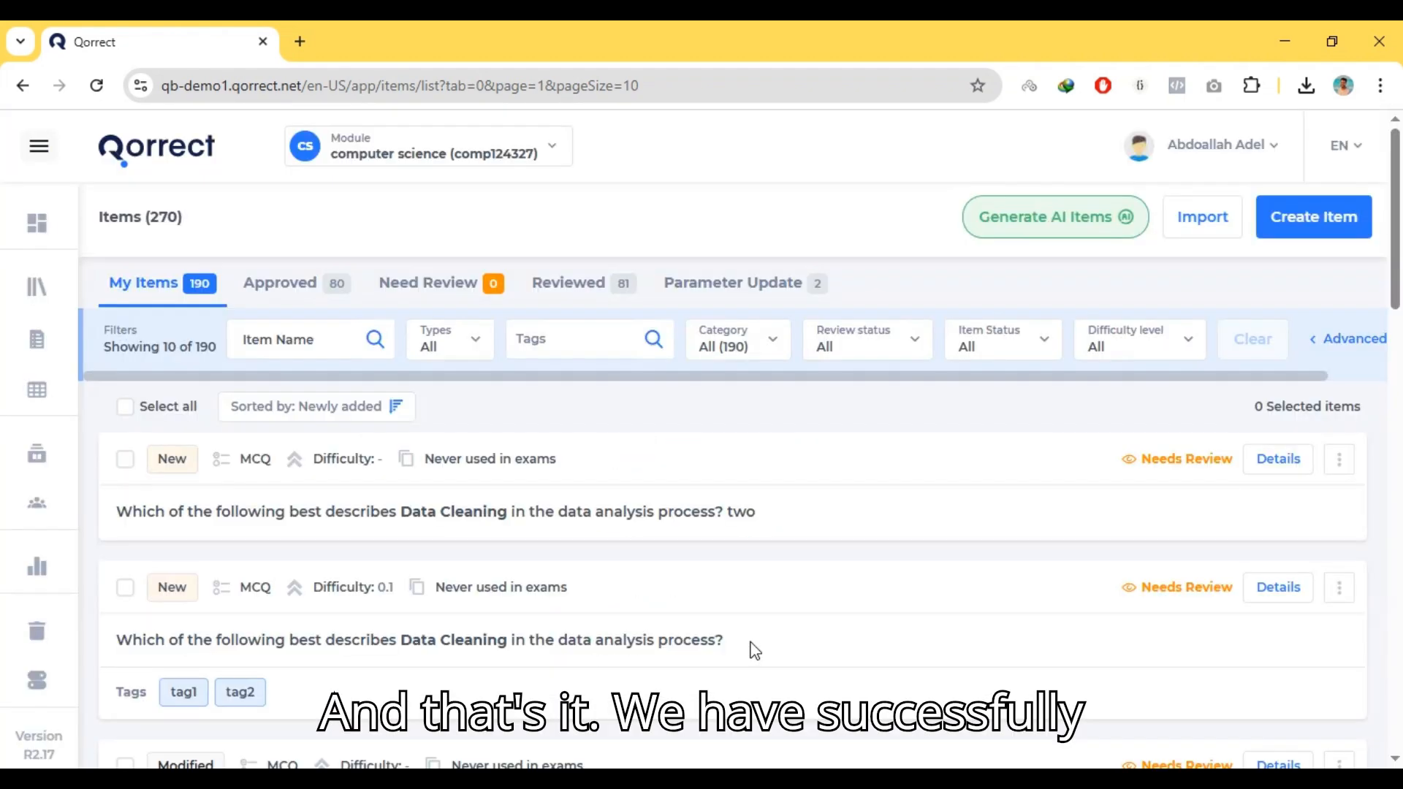